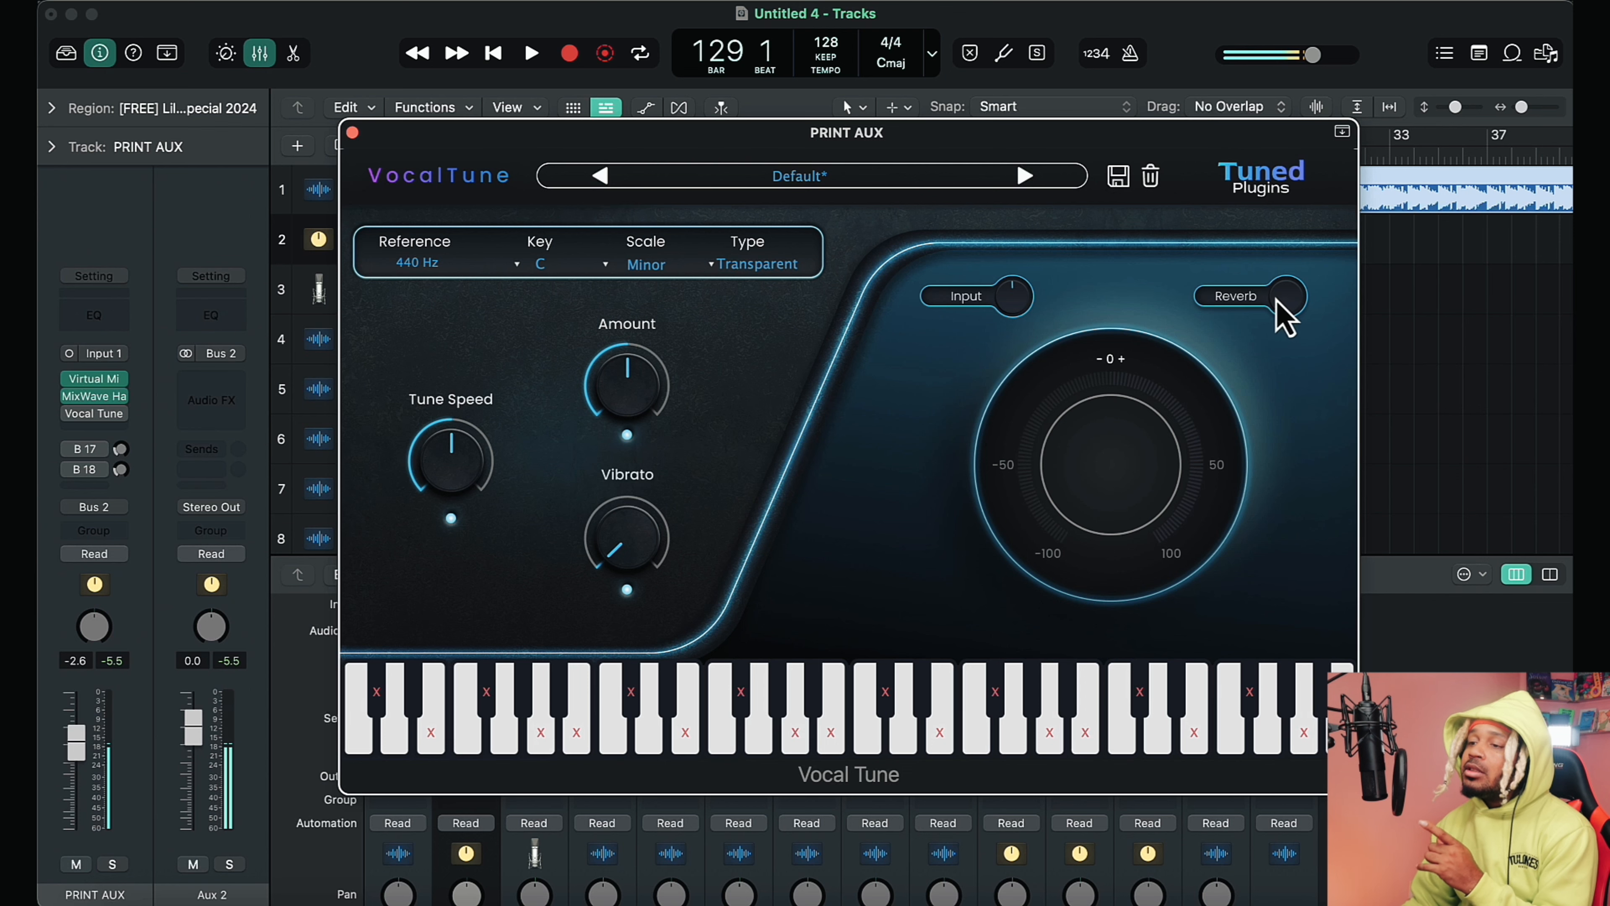
- Enable the Vocal Tune plug-in on the PRINT AUX channel, open it, and turn its Reverb down to minimum
left_click(63, 416)
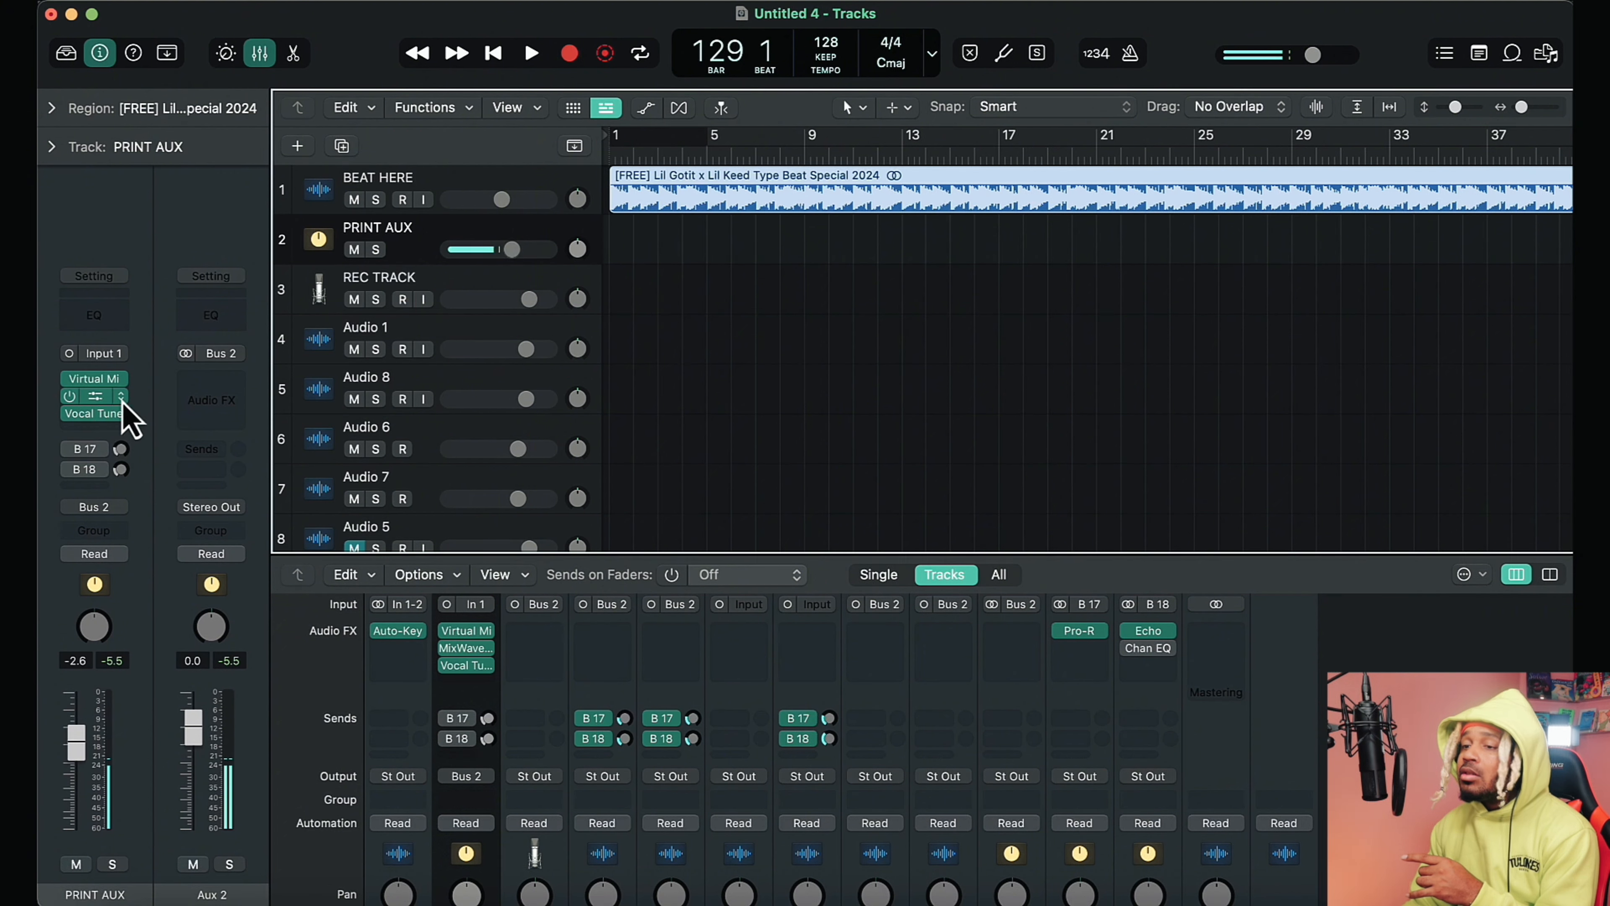
left_click(97, 415)
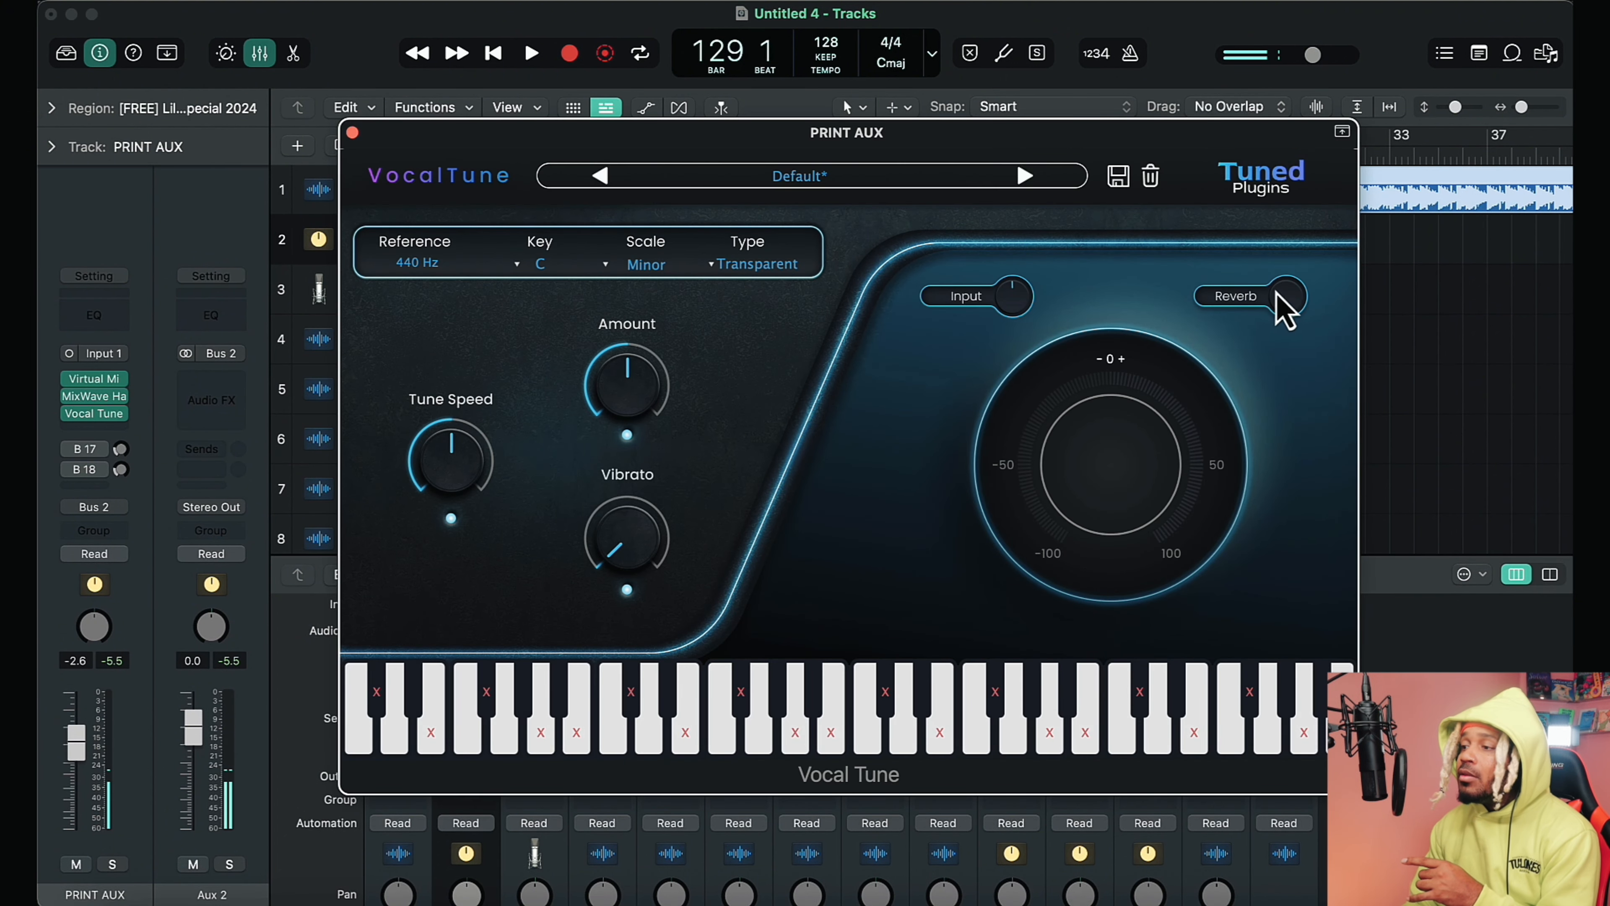
left_click_drag(1277, 295, 1254, 18)
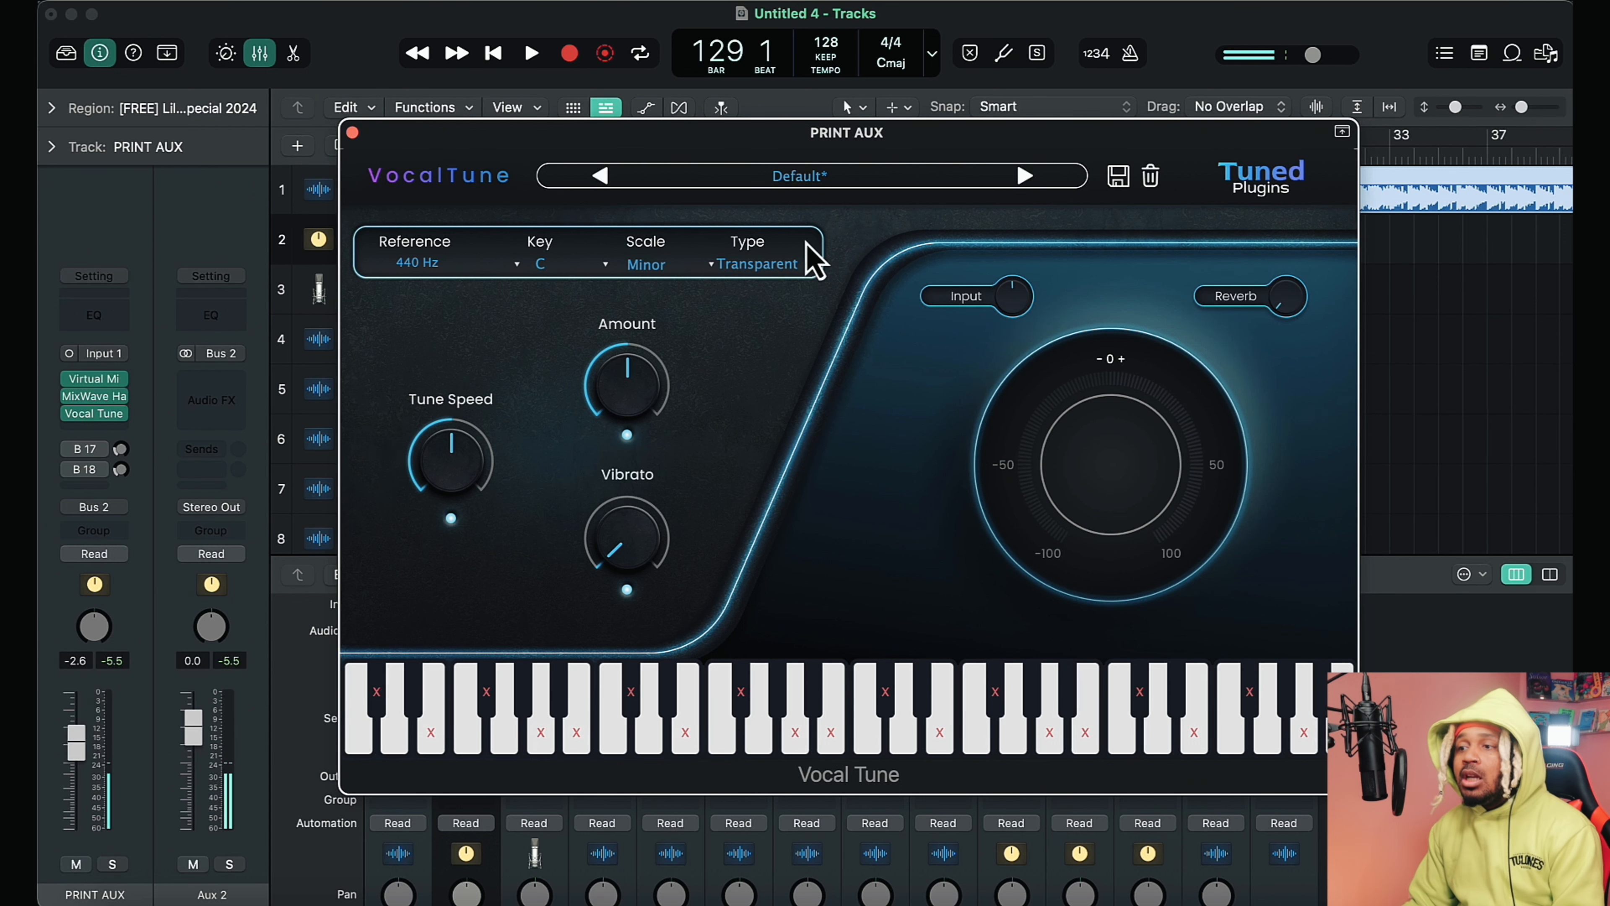
- Set the tuning reference to 440 Hz and look through the available Key and Scale options
left_click(407, 264)
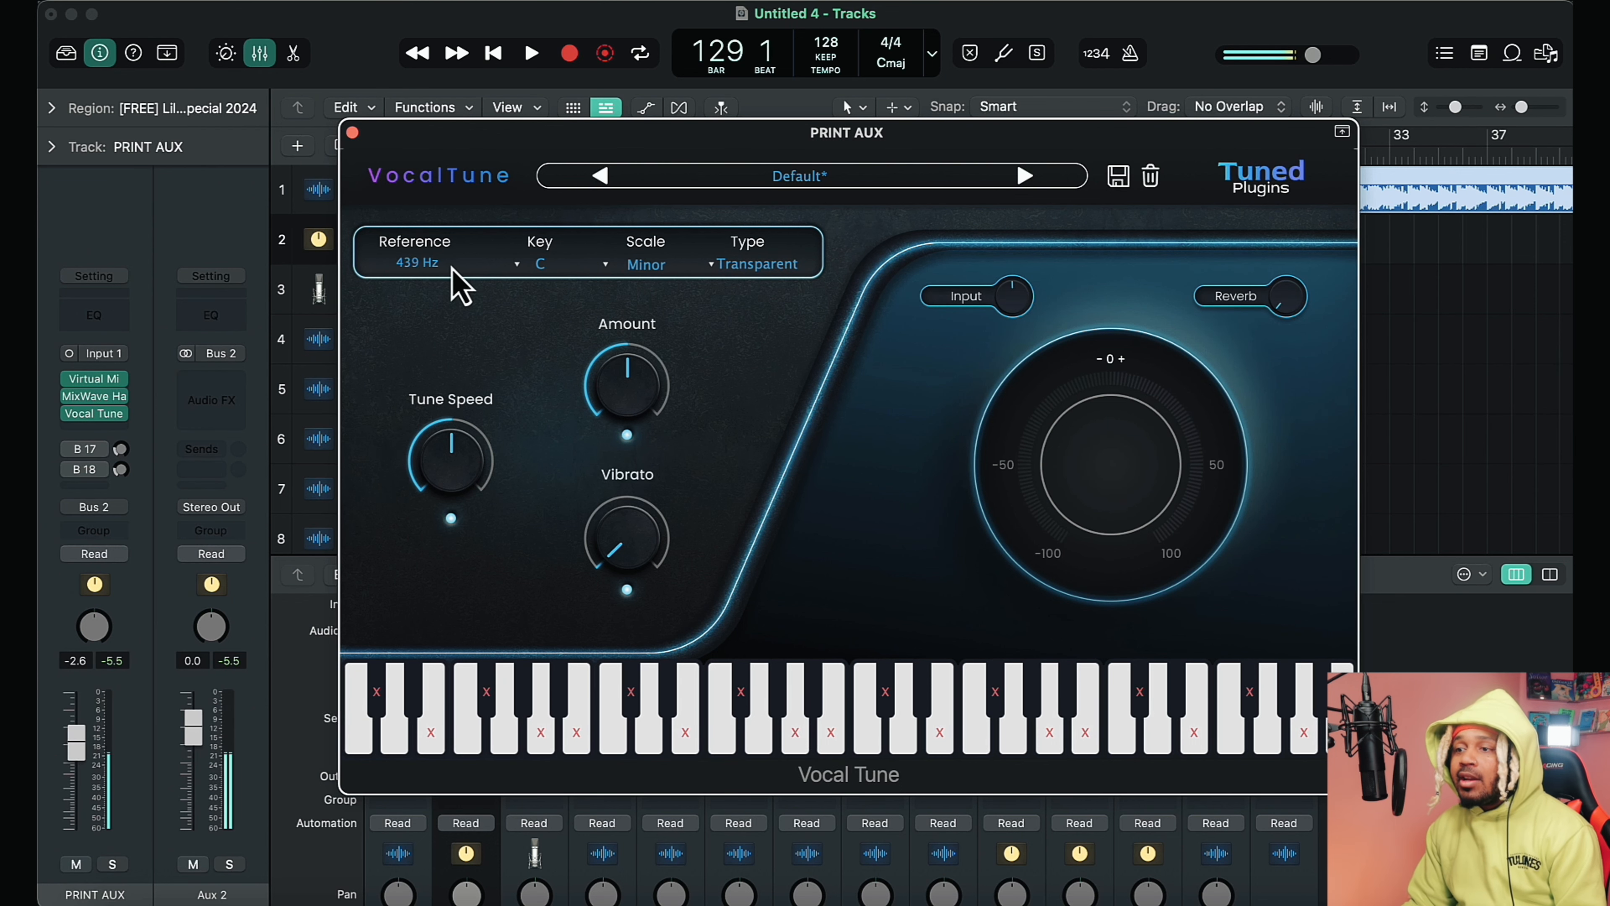
type("40")
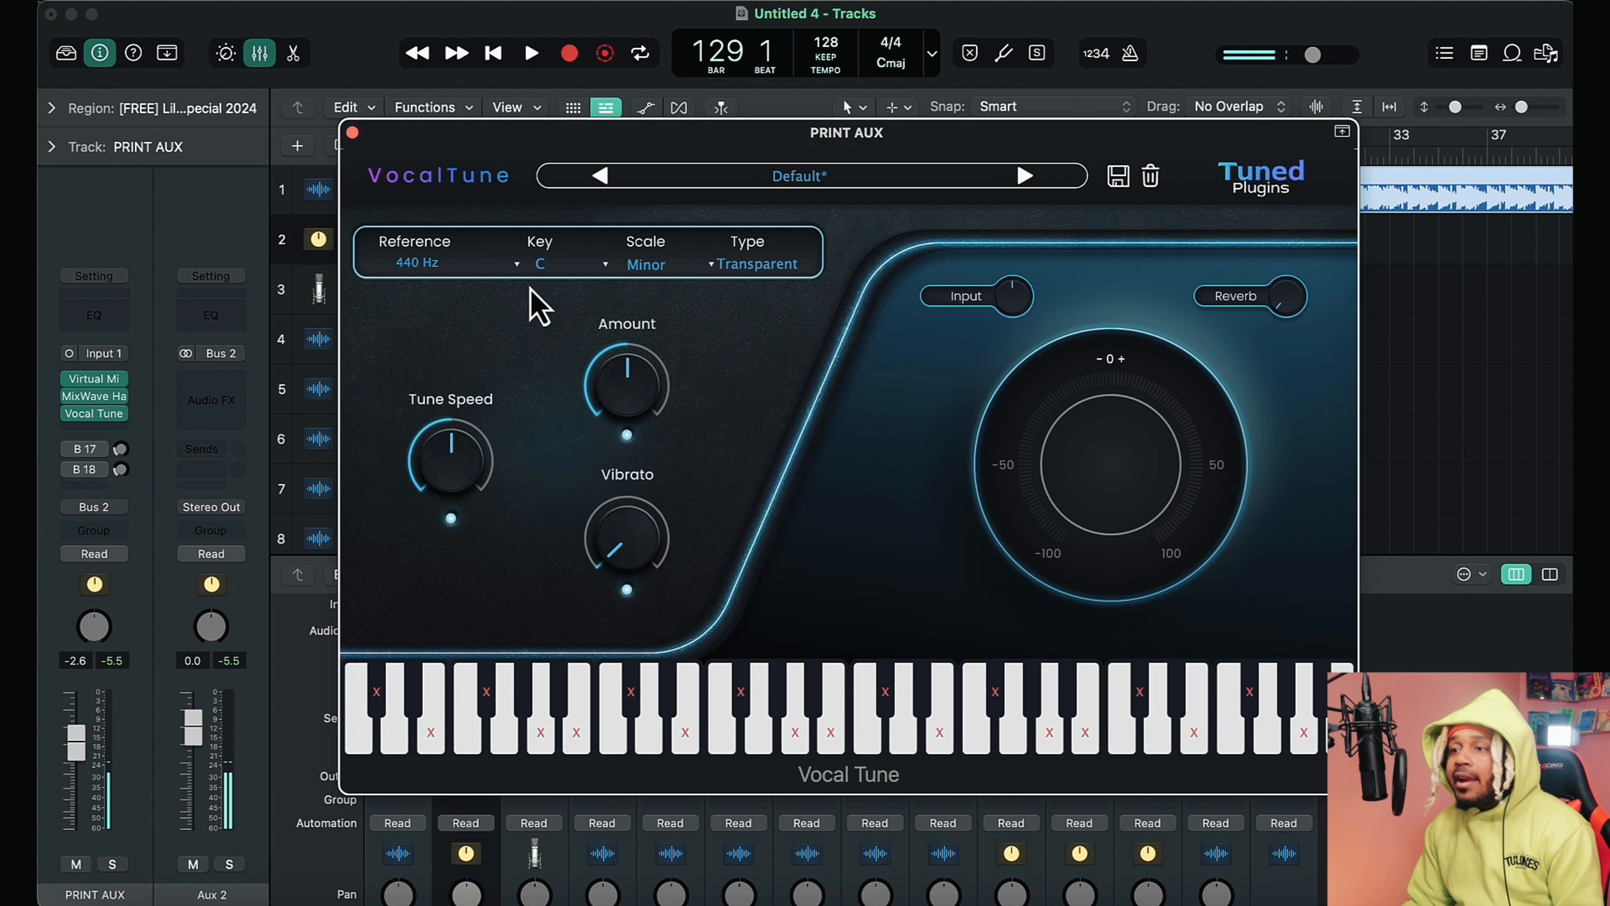
left_click(542, 267)
left_click(546, 279)
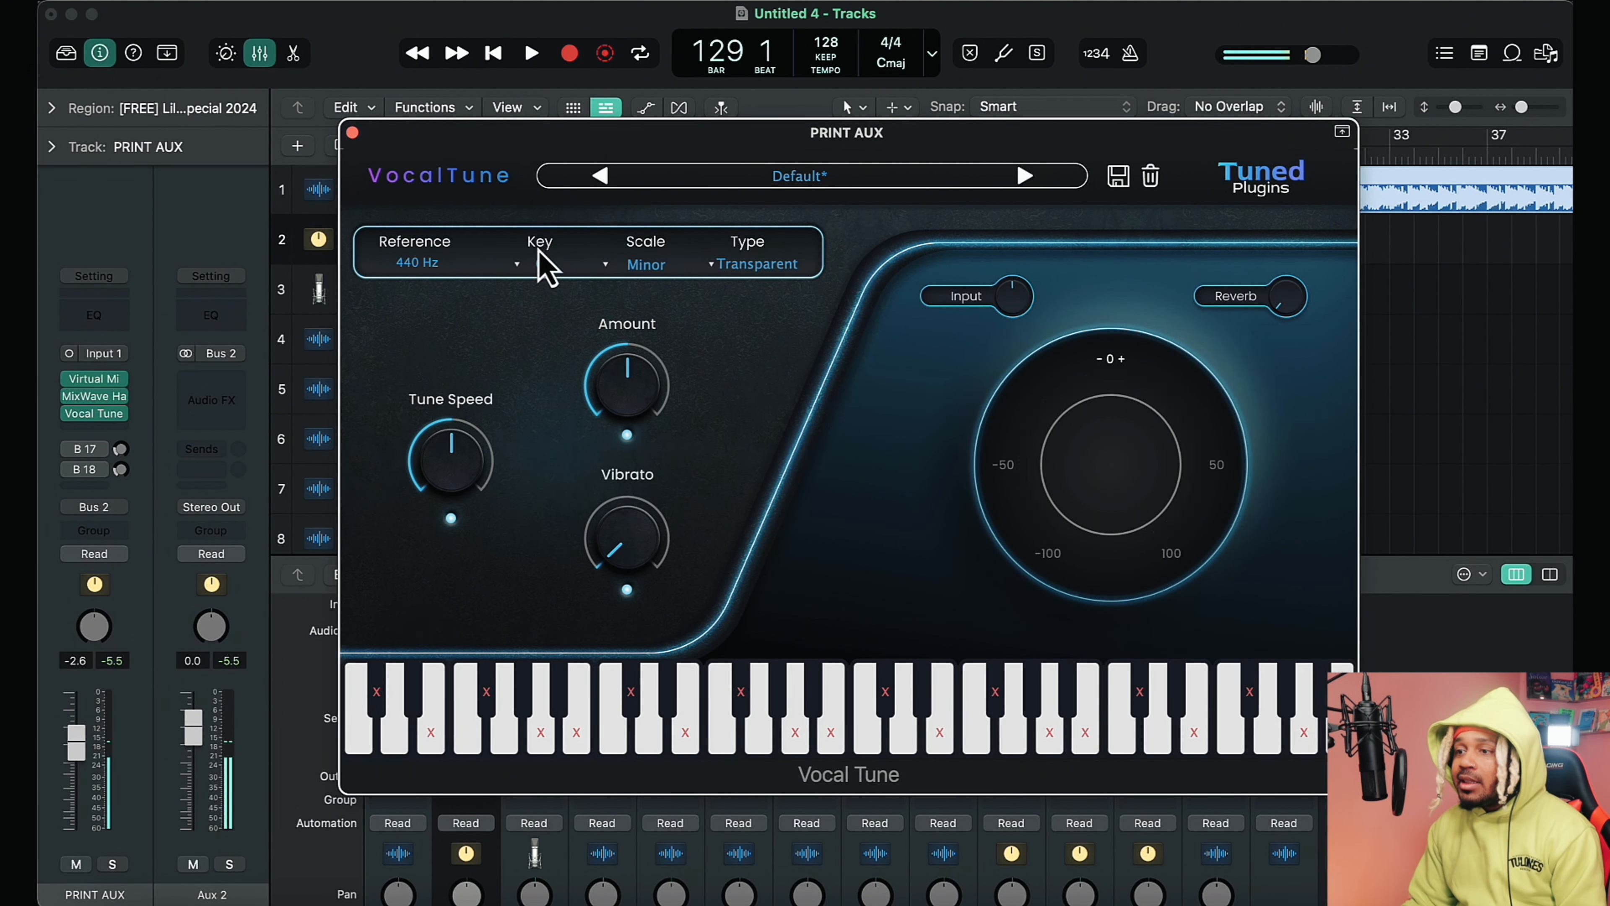
left_click(541, 264)
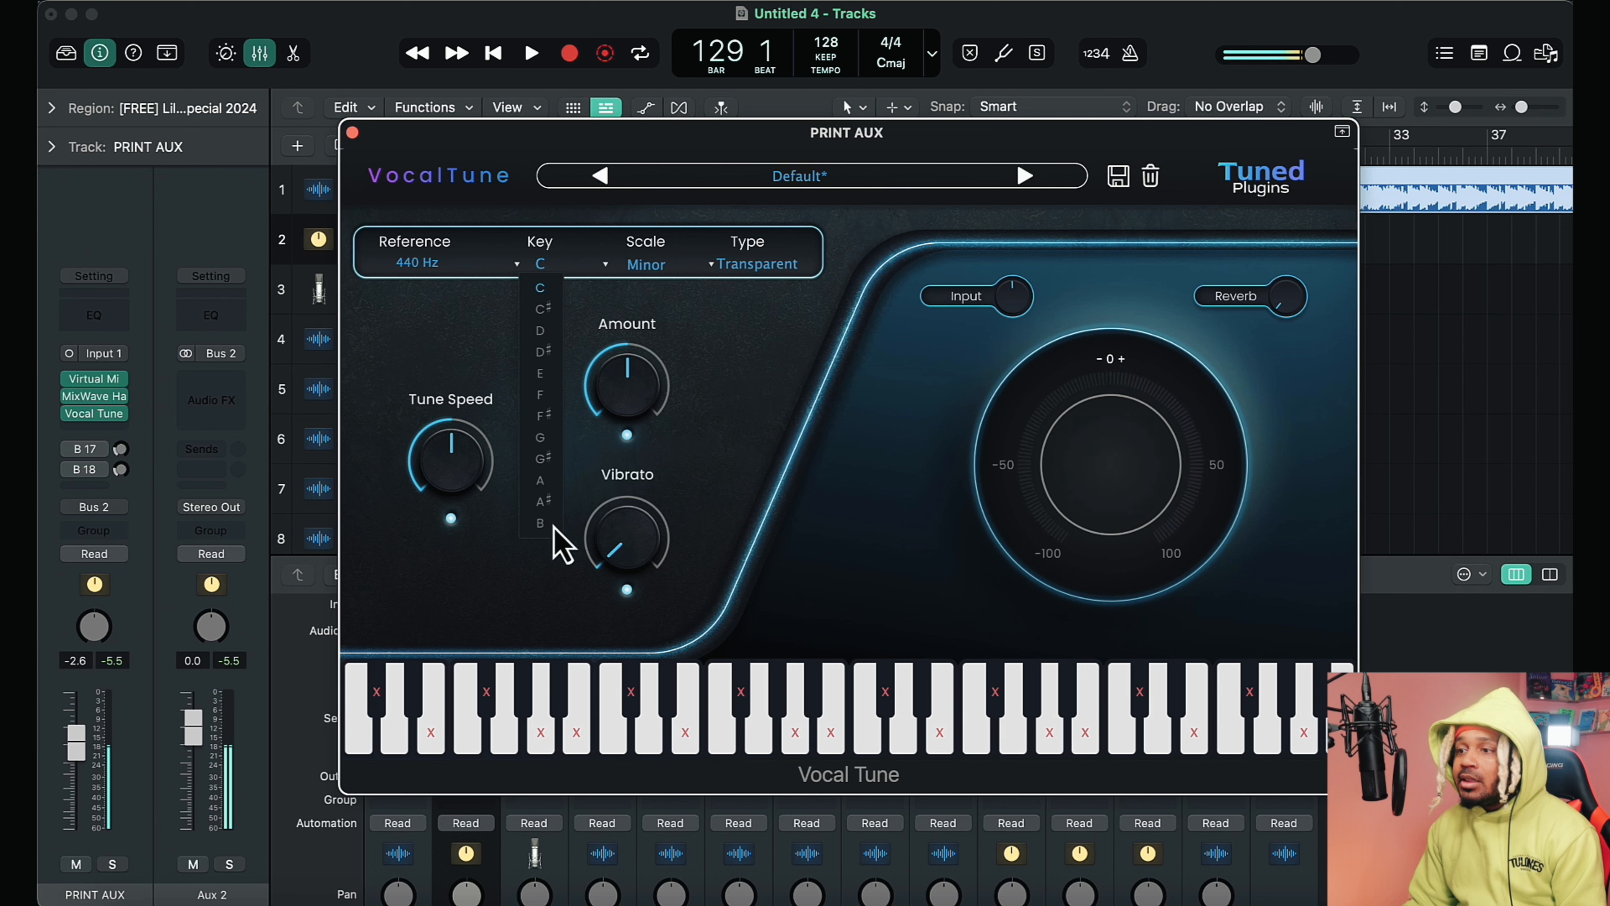
left_click(735, 362)
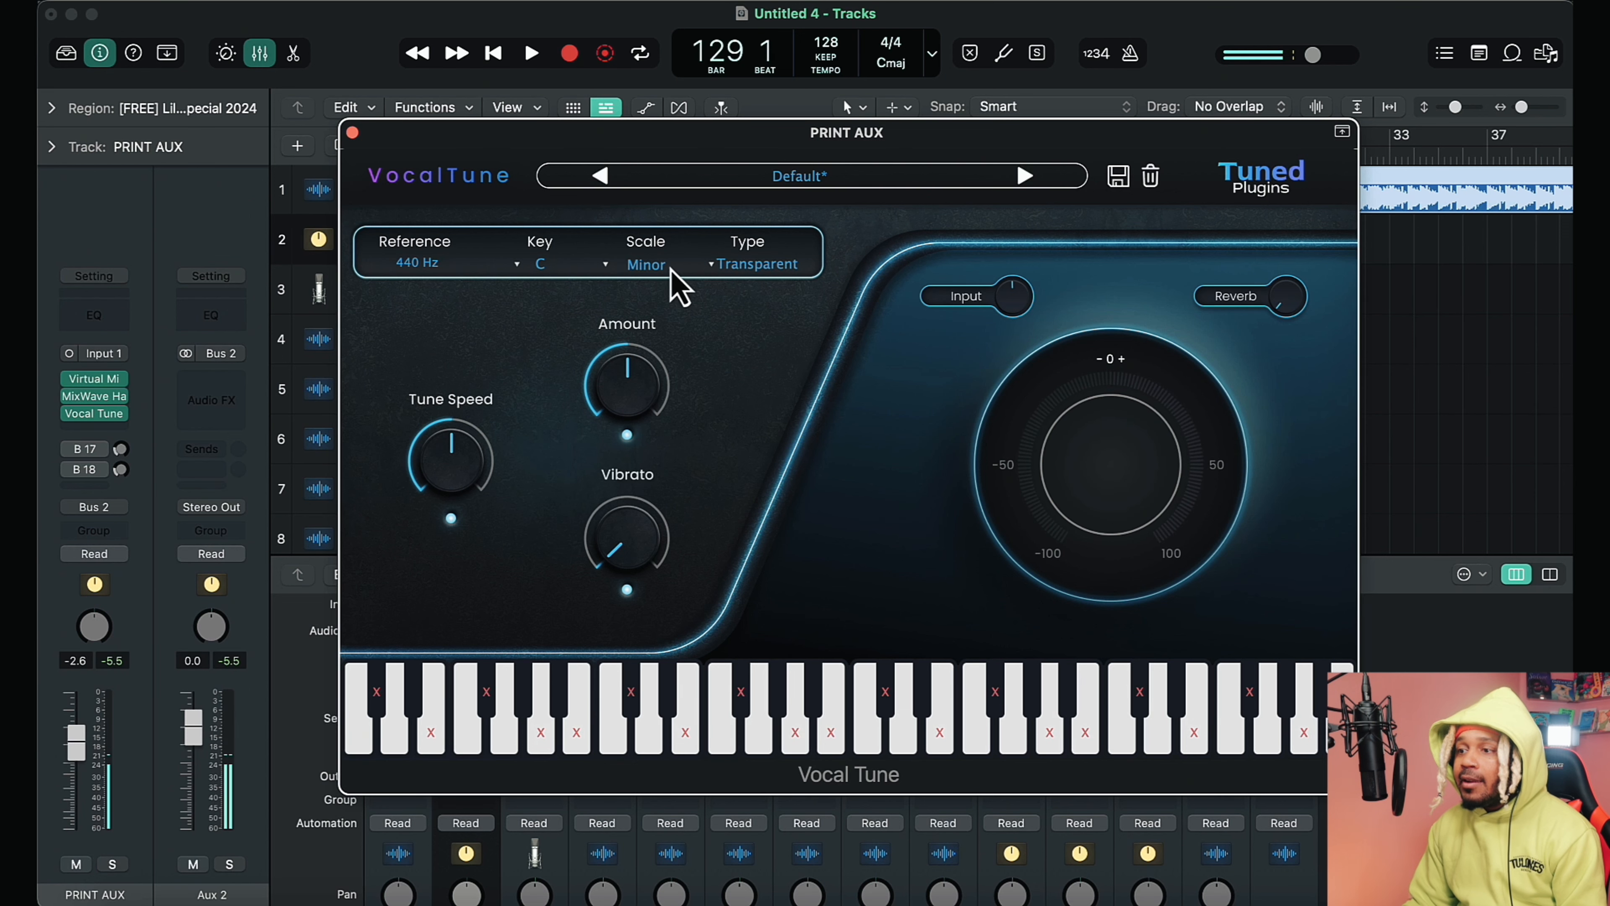
left_click(650, 265)
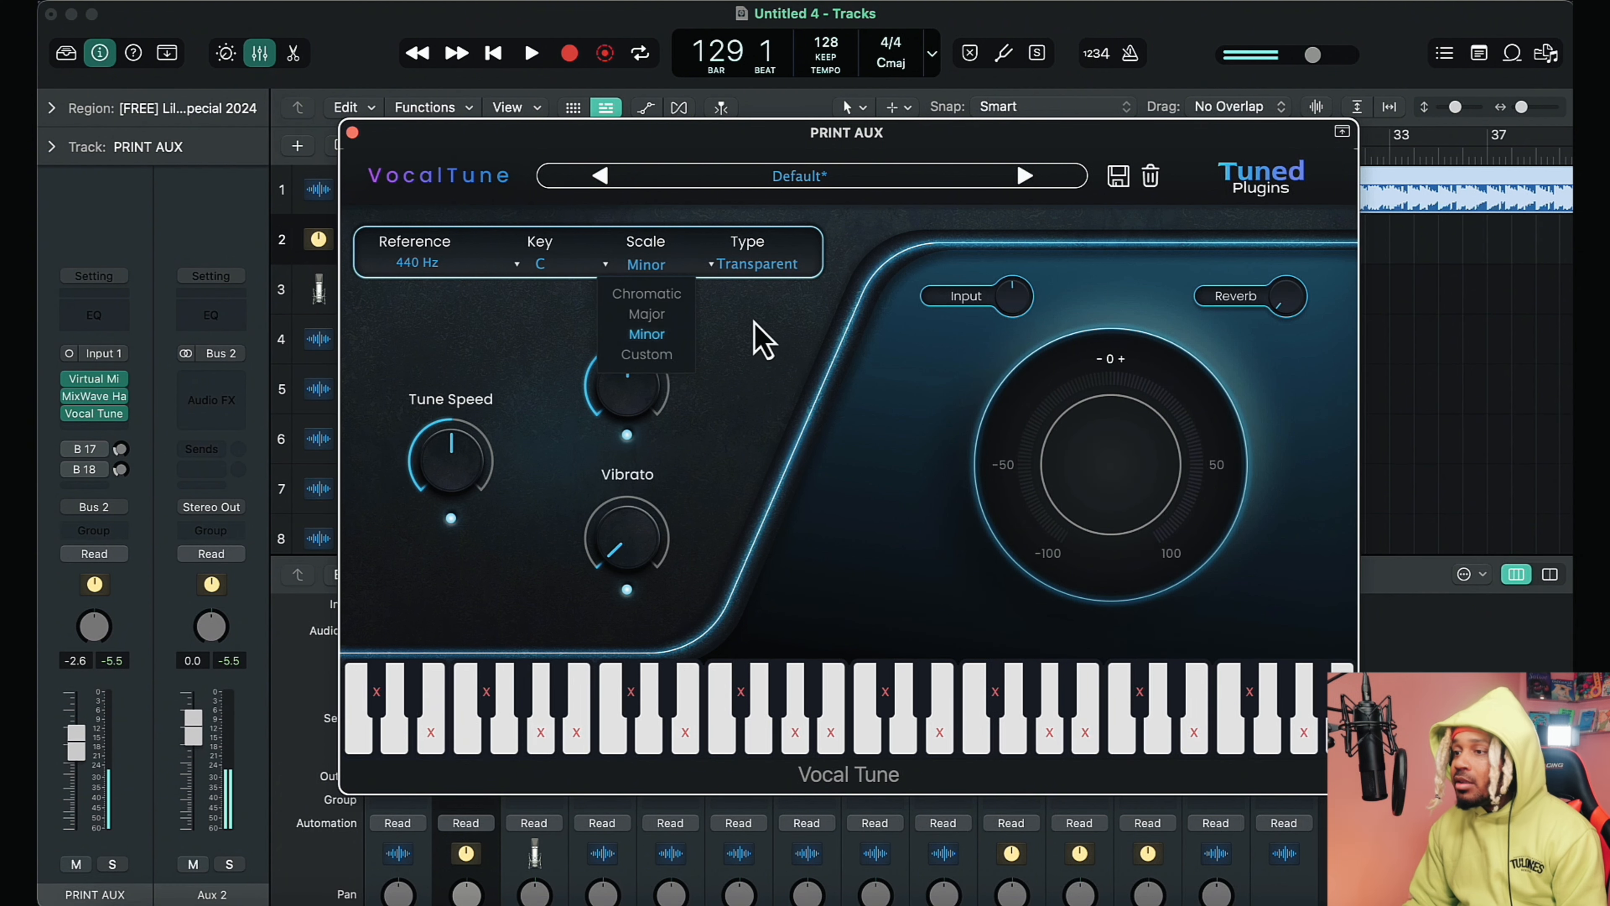
left_click(749, 305)
- Try the Modern tuning type with different Formant amounts, reset Formant to 0.0, and switch the type back to Transparent
left_click(755, 265)
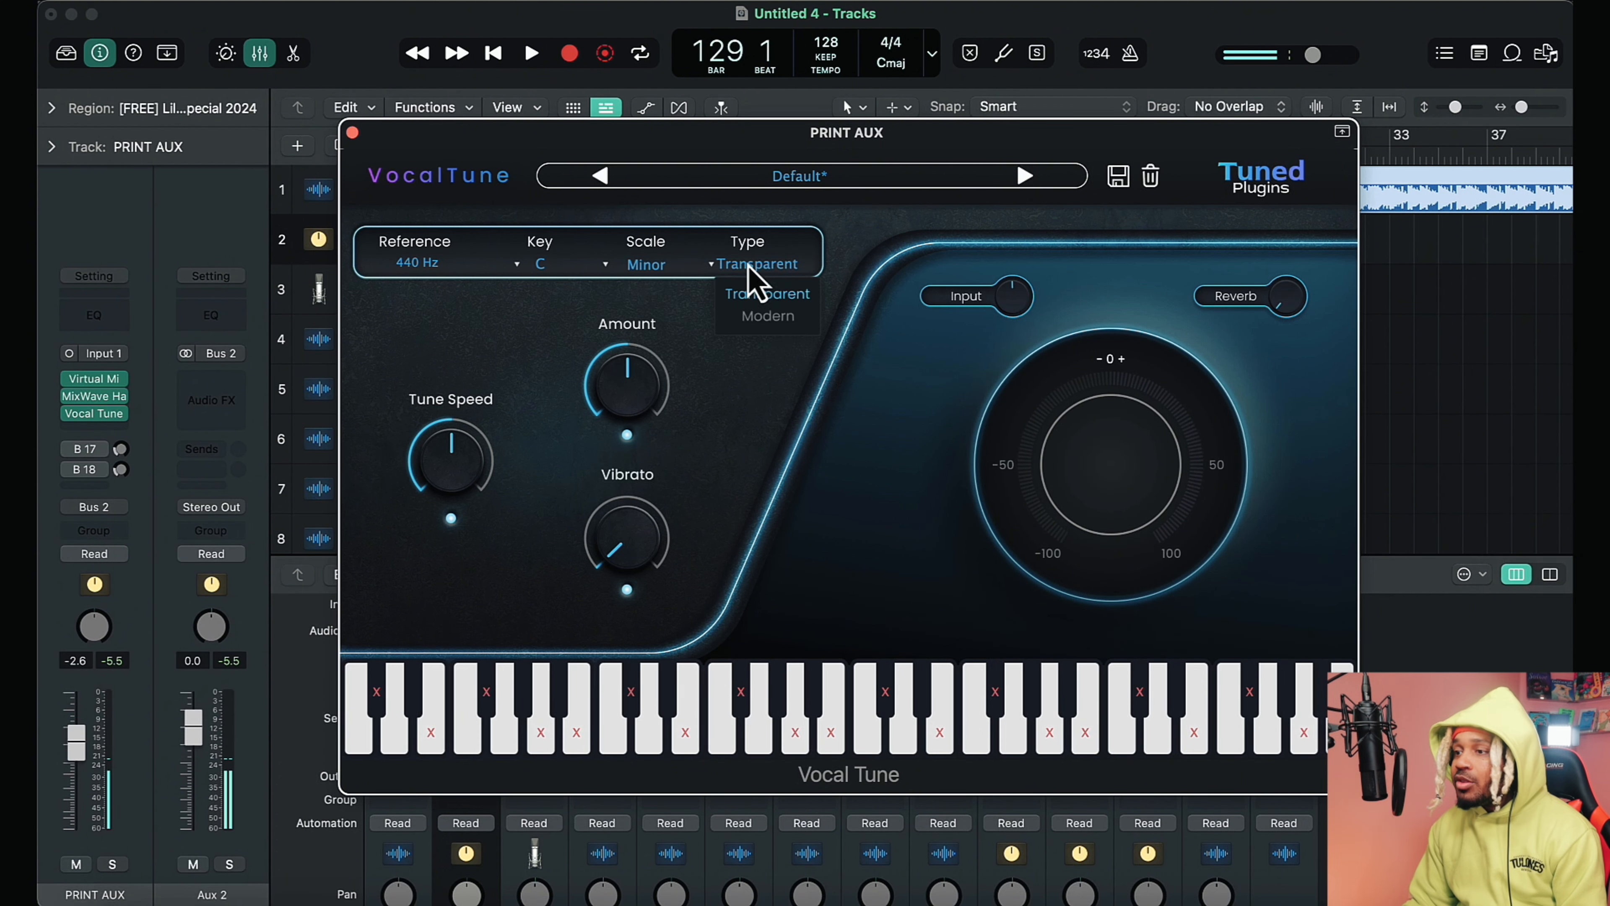
left_click(768, 316)
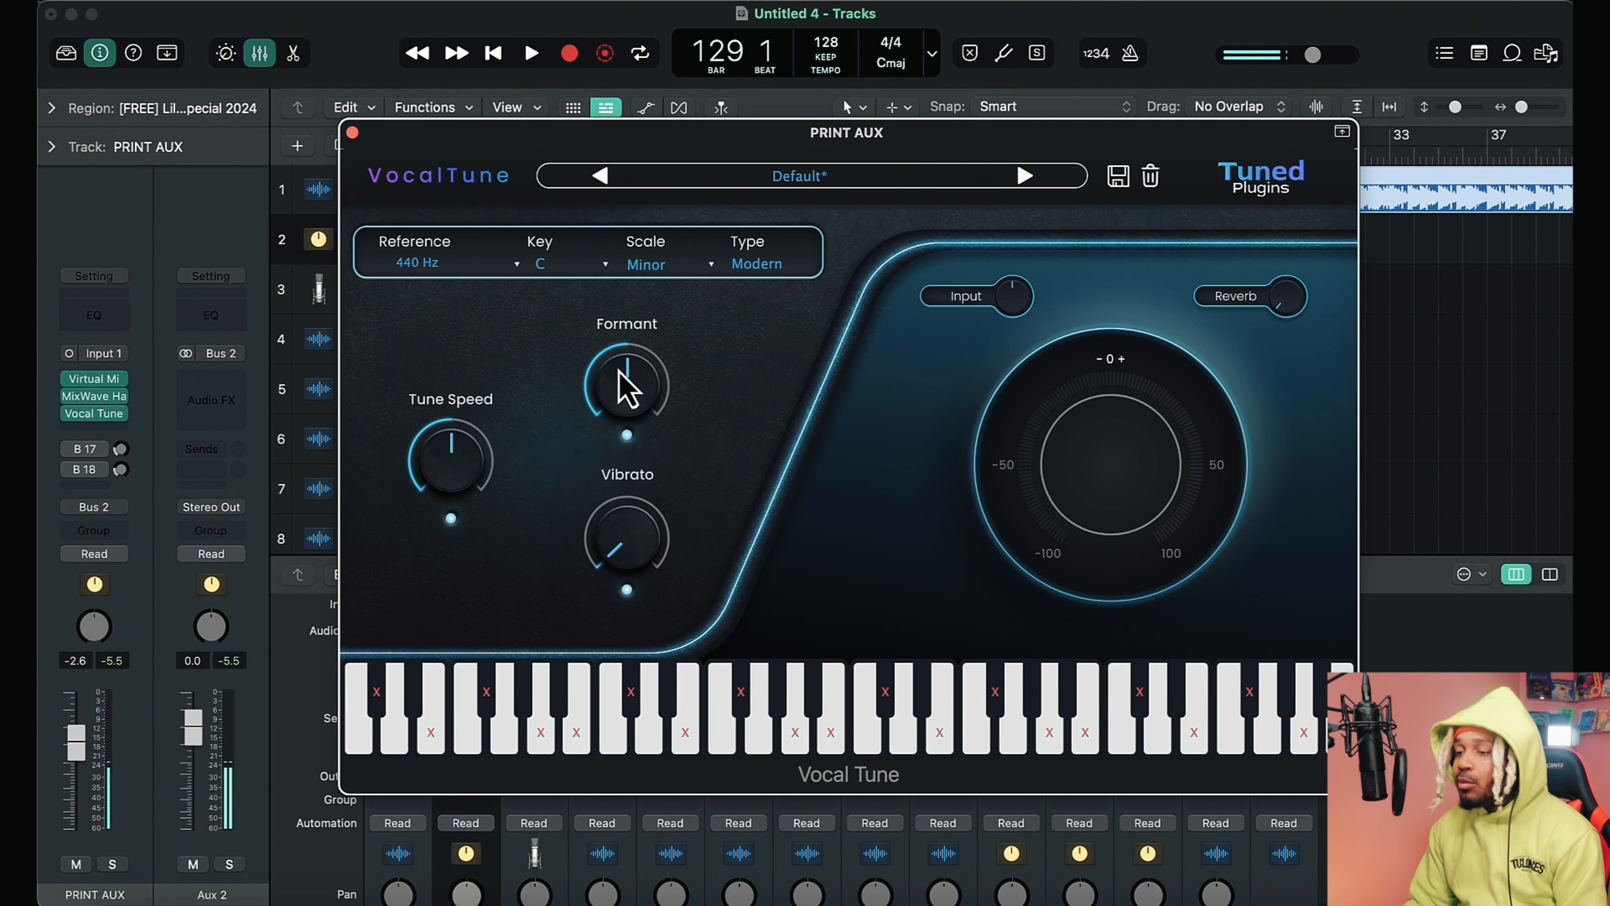
left_click_drag(637, 380, 587, 565)
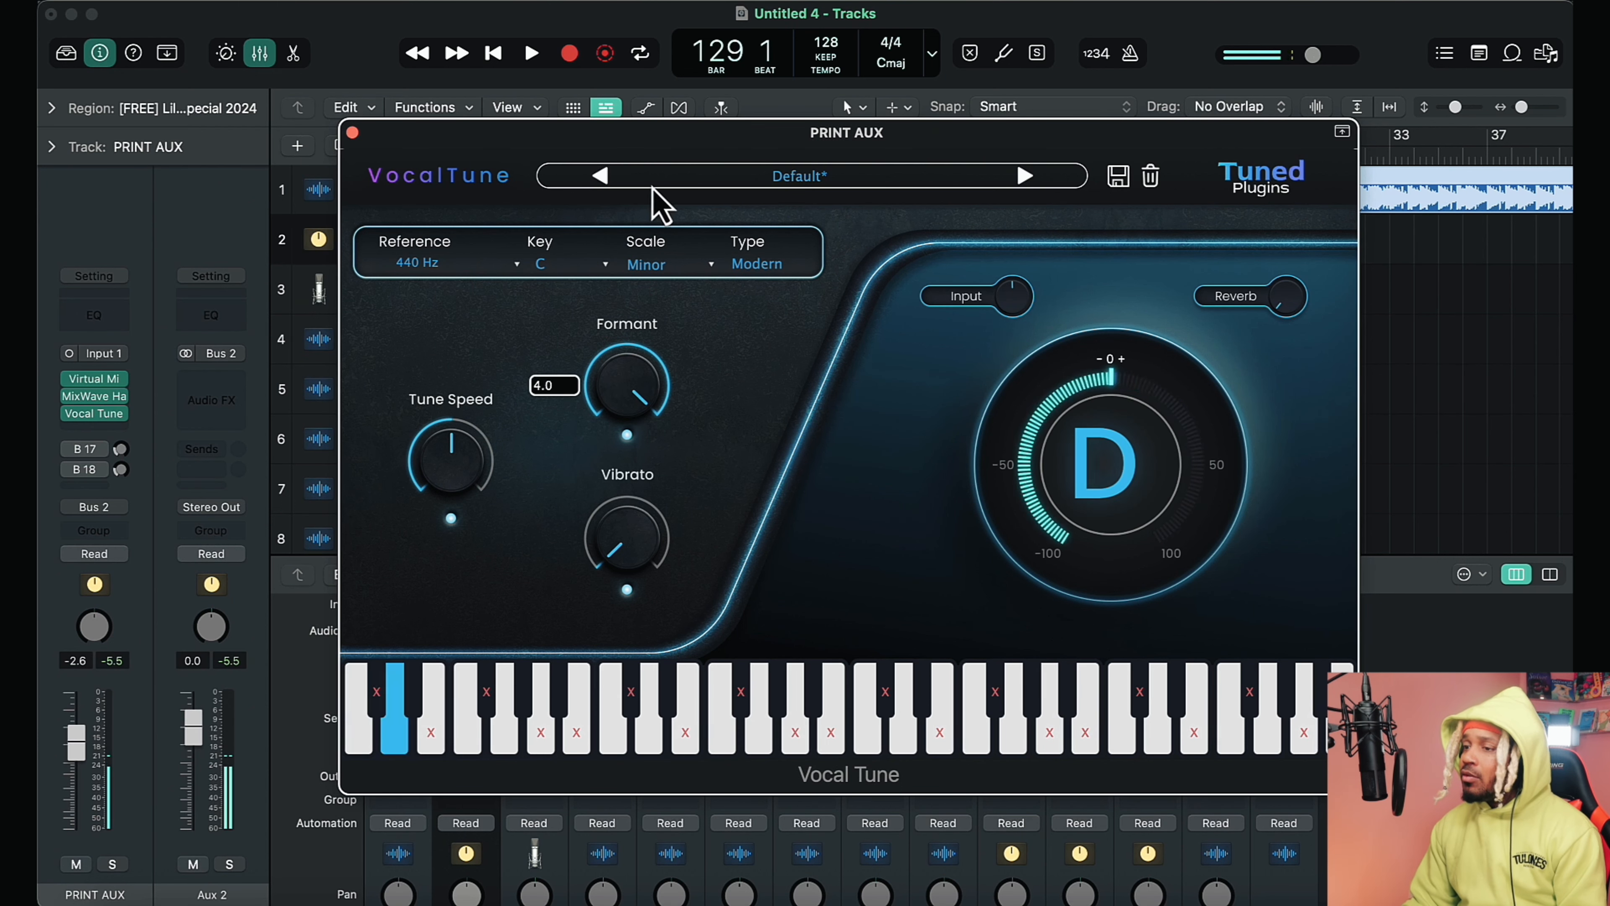
left_click_drag(628, 392, 619, 409)
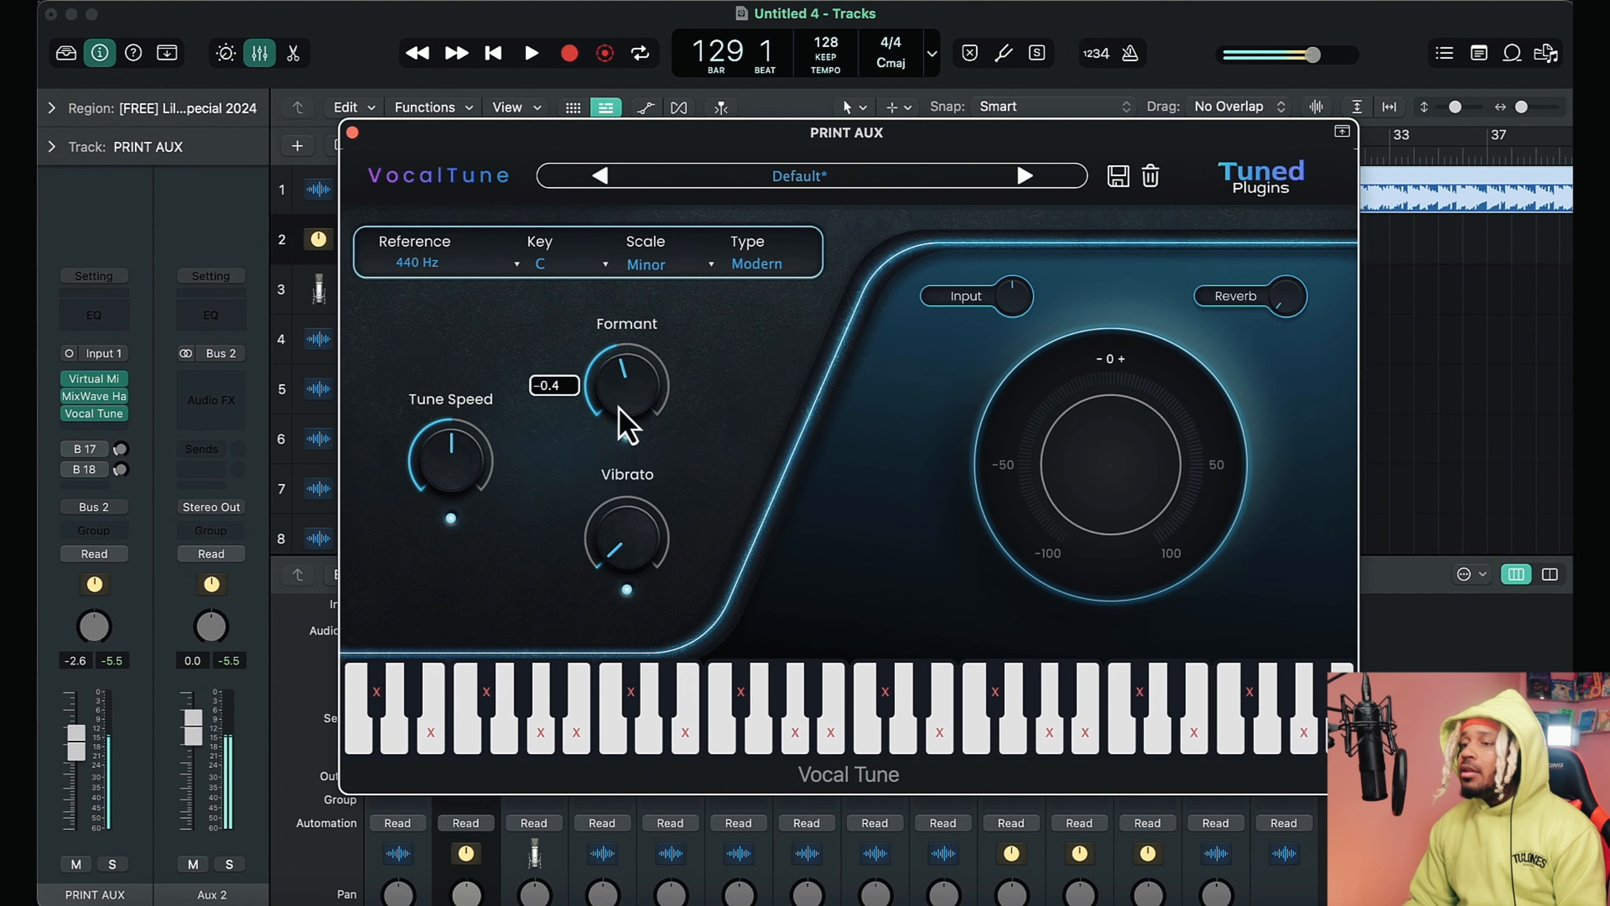
double_click(620, 398)
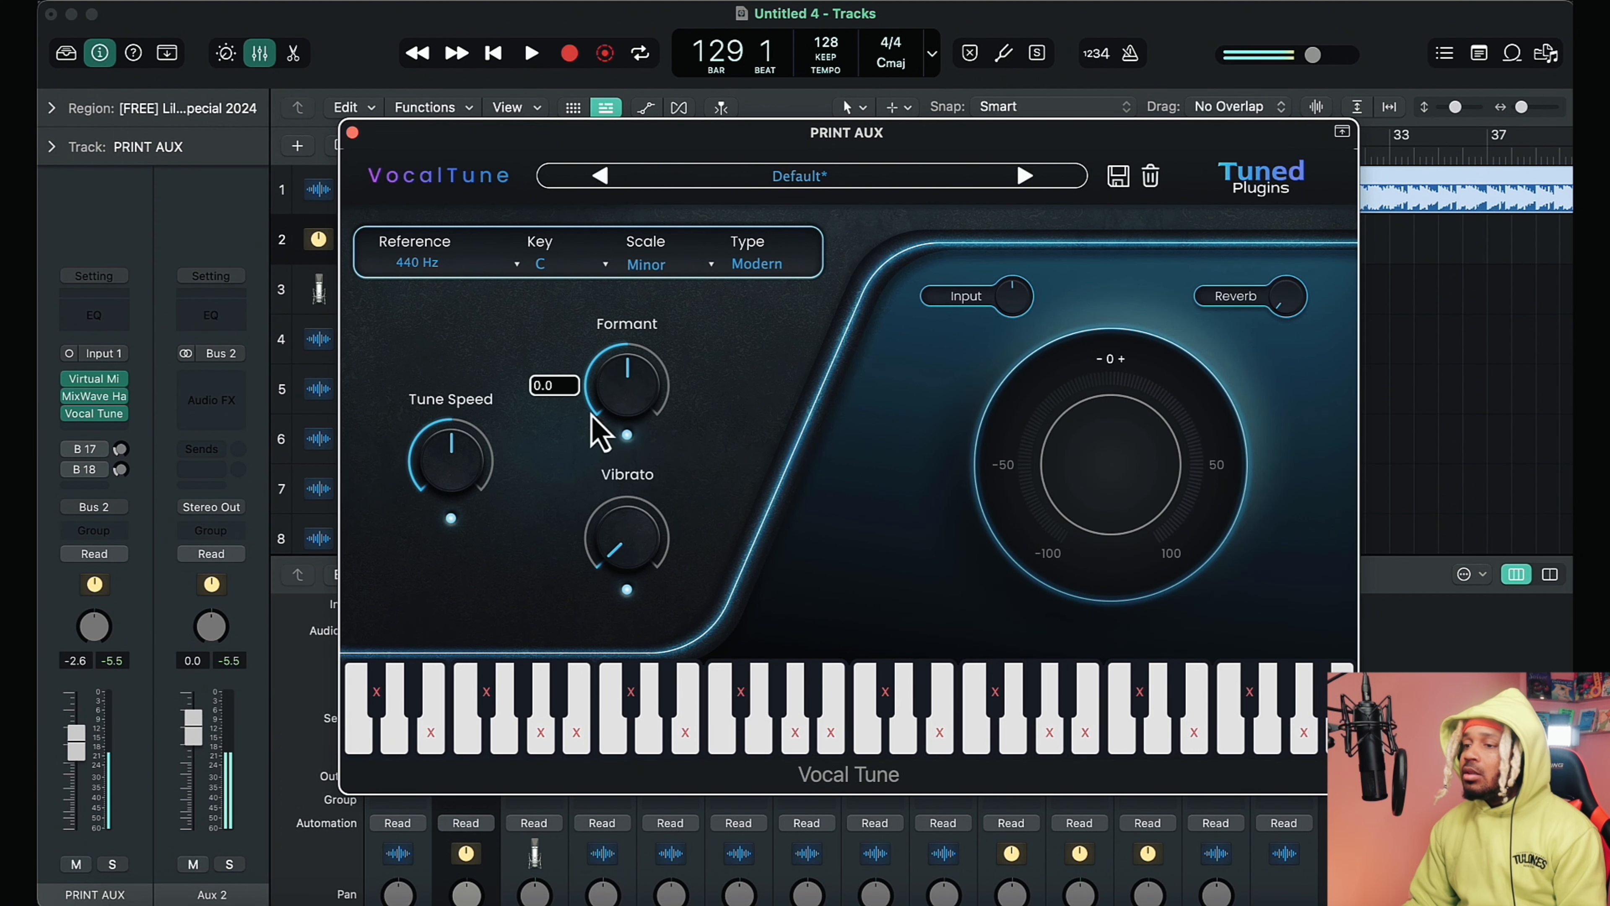
left_click(758, 265)
left_click(761, 293)
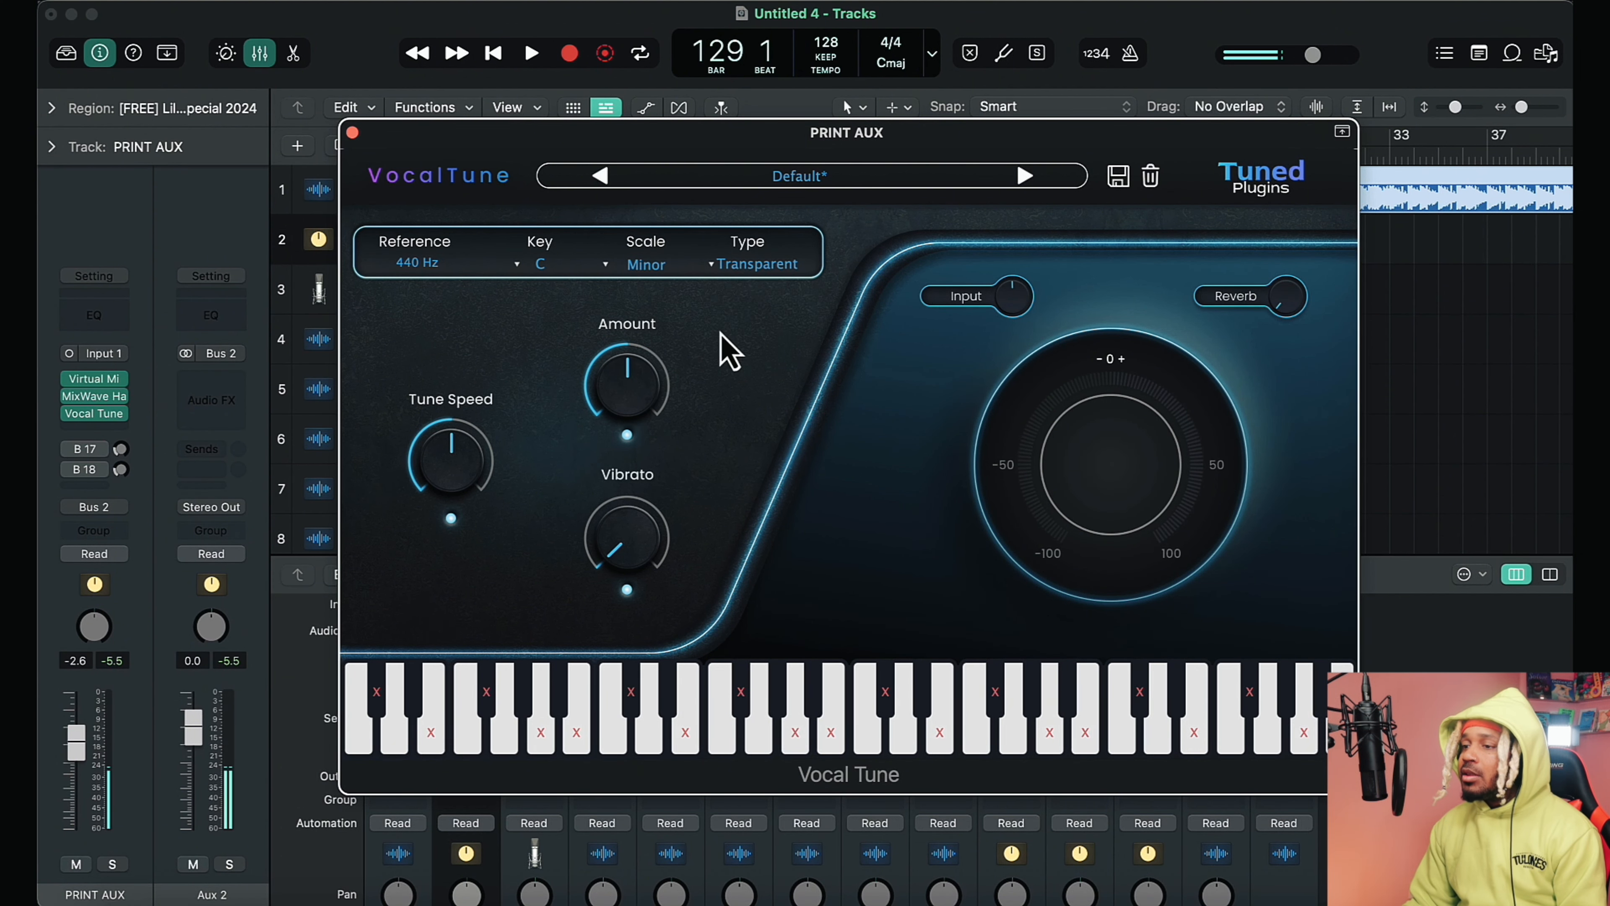
- Turn Tune Speed up to maximum, and try out the Amount and Vibrato controls, resetting both to their defaults
left_click_drag(631, 409, 597, 361)
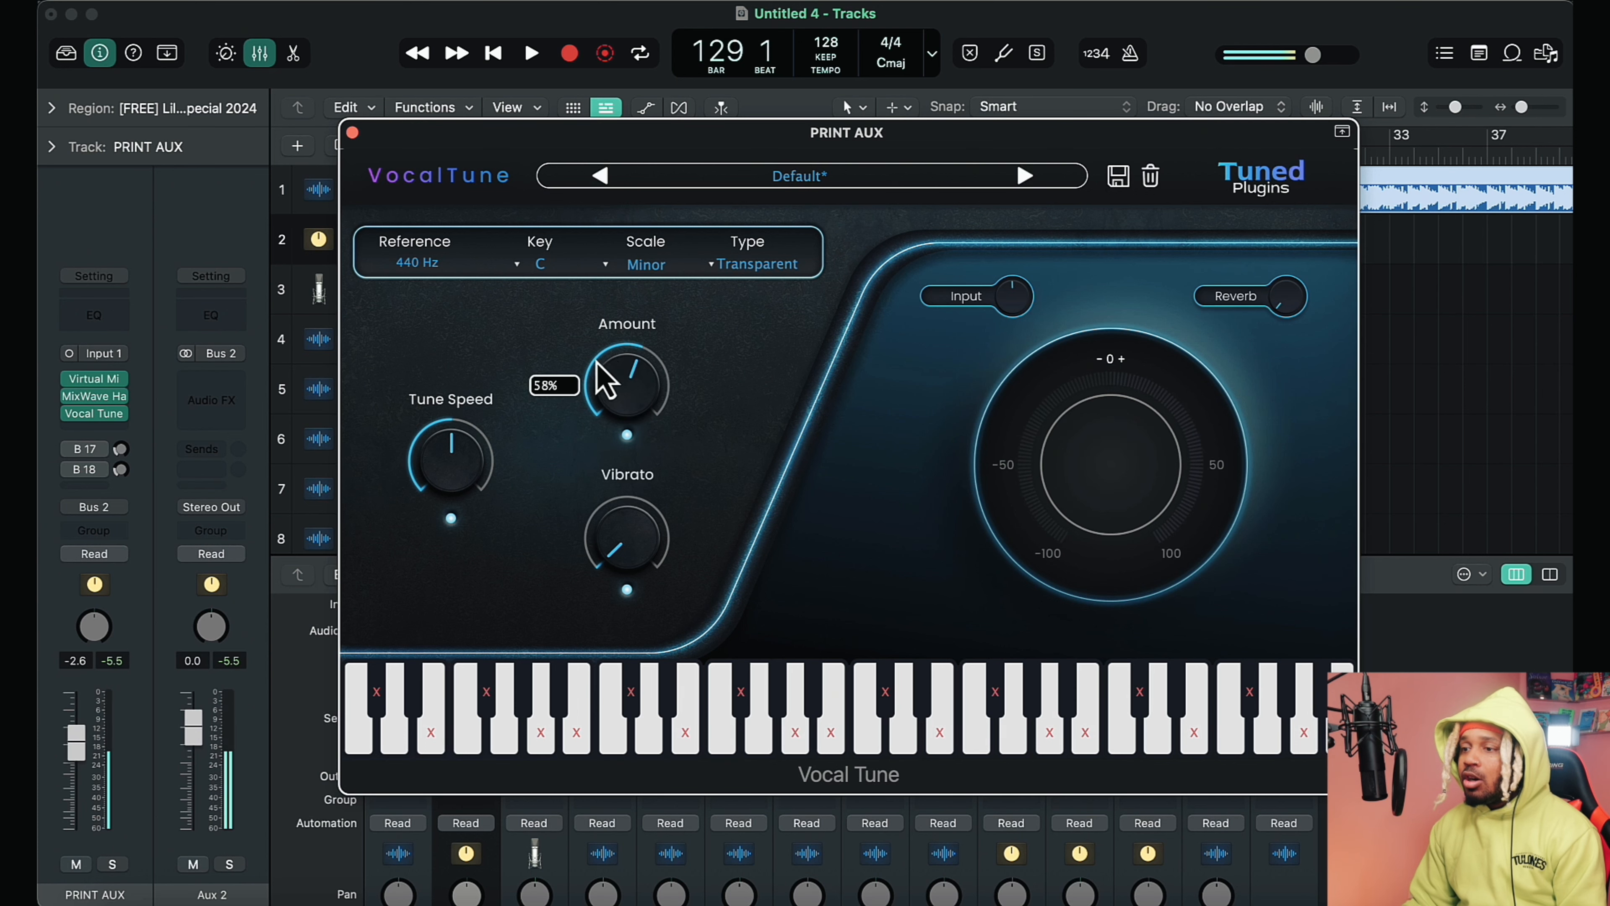
double_click(640, 391)
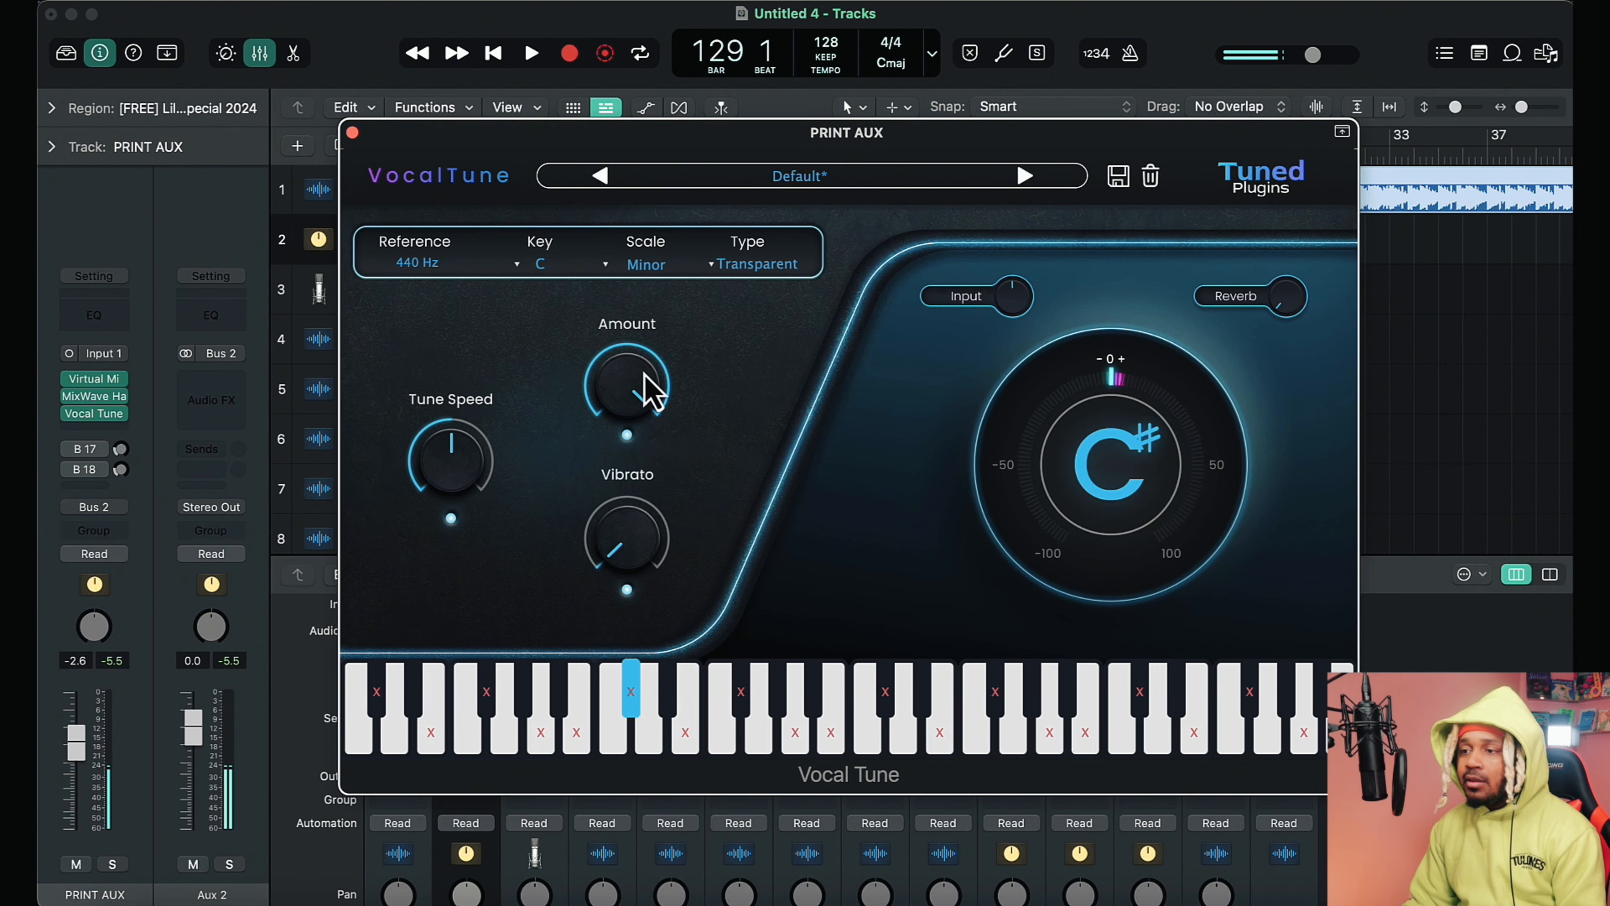
left_click_drag(467, 485, 495, 288)
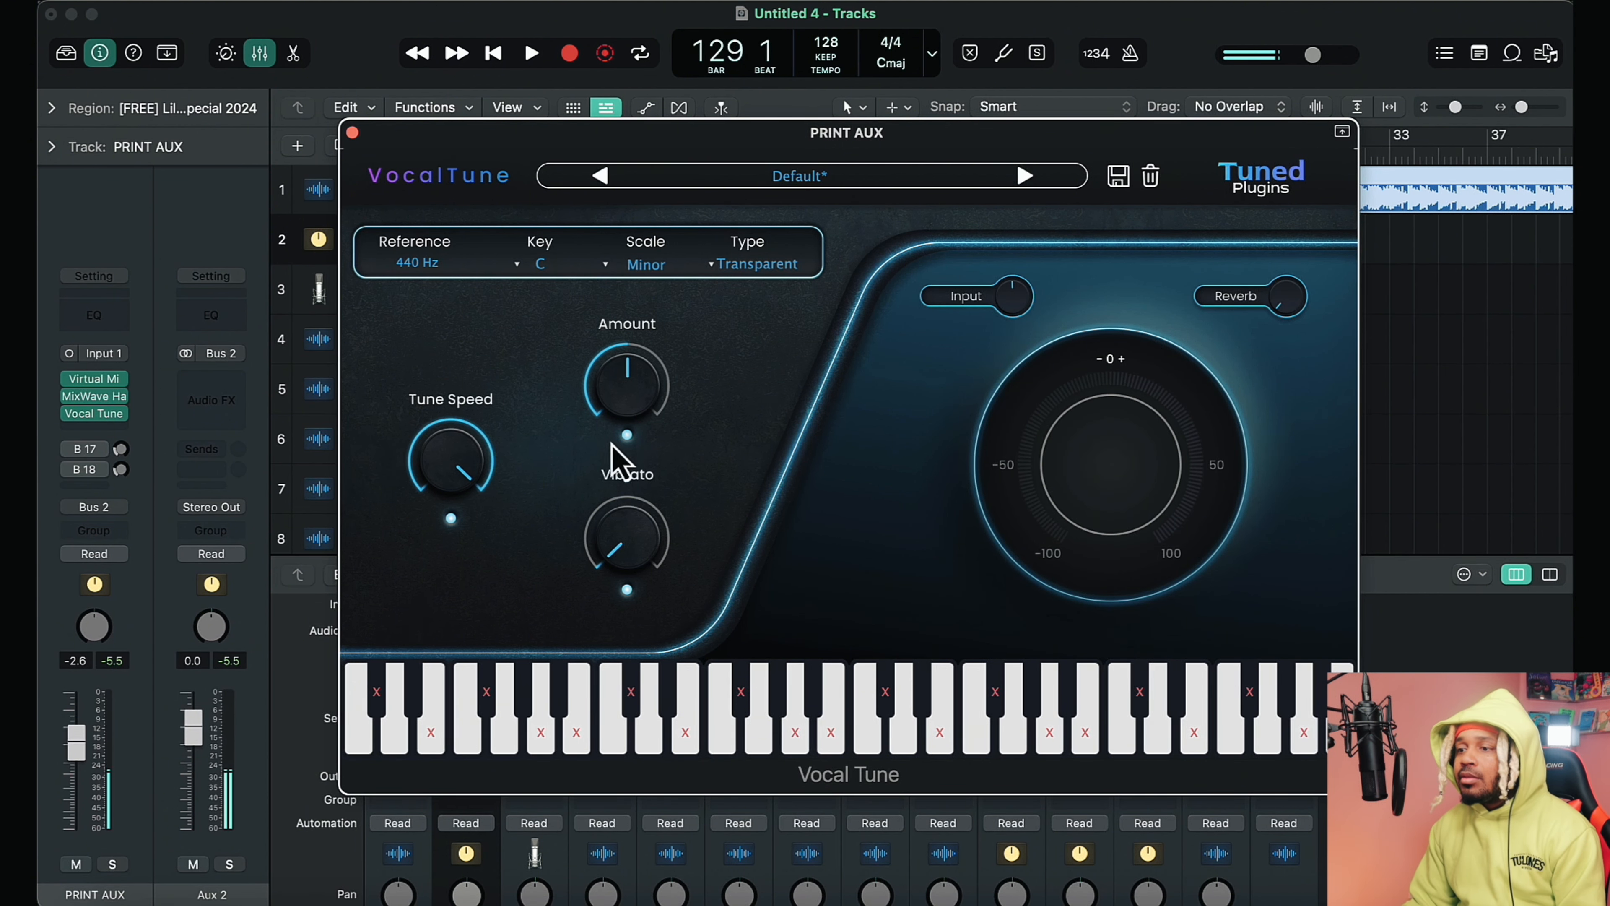
left_click_drag(625, 581, 610, 423)
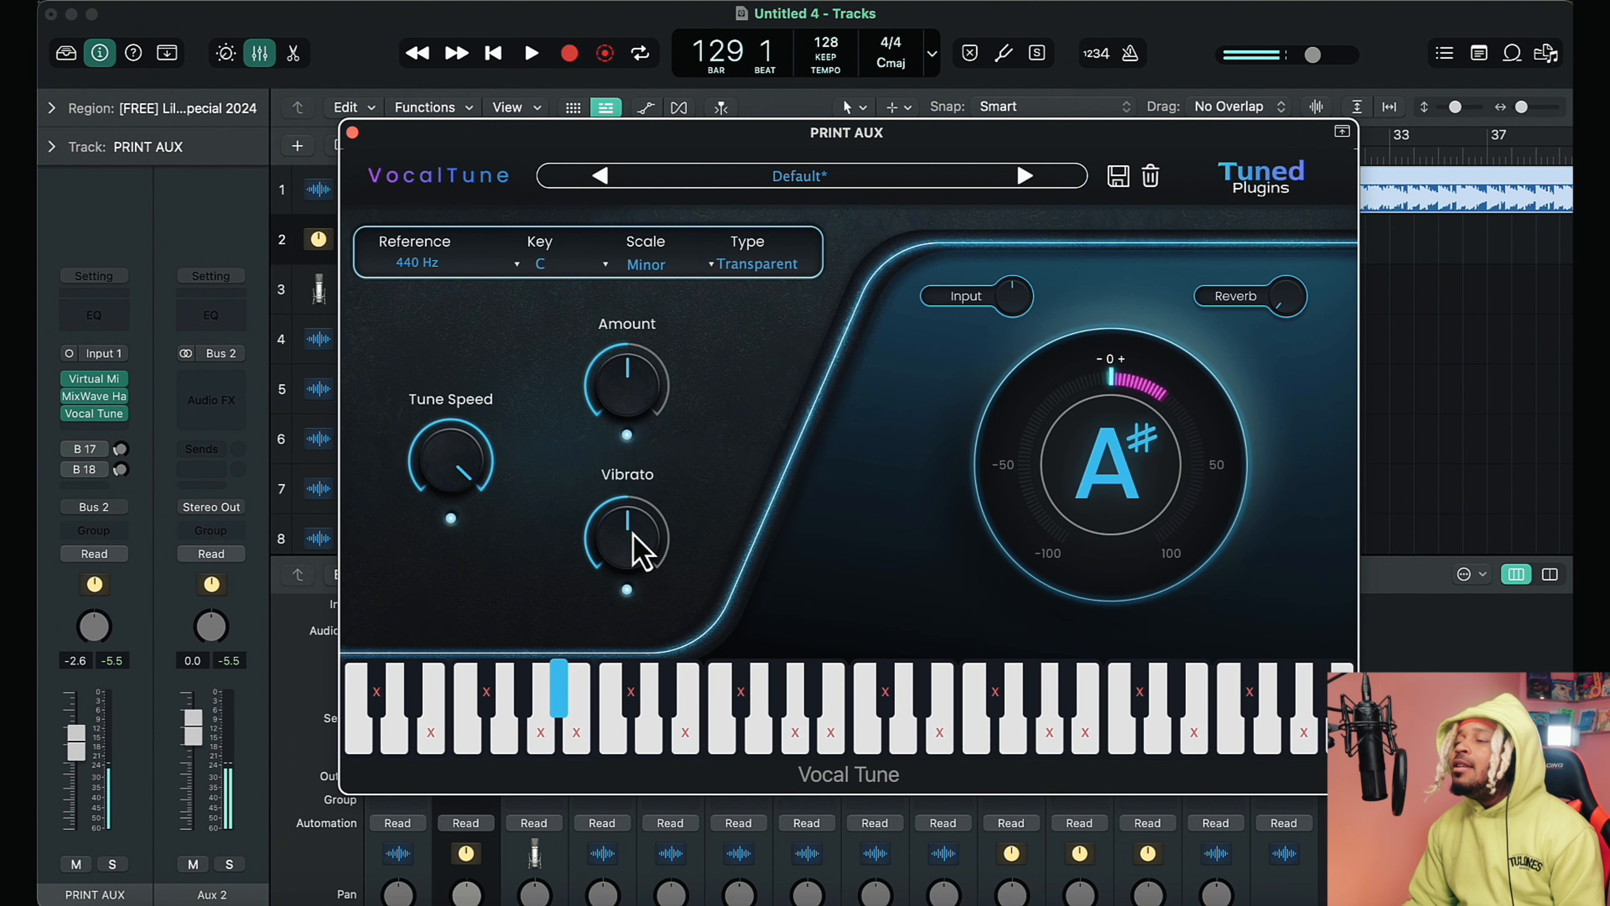
double_click(620, 547)
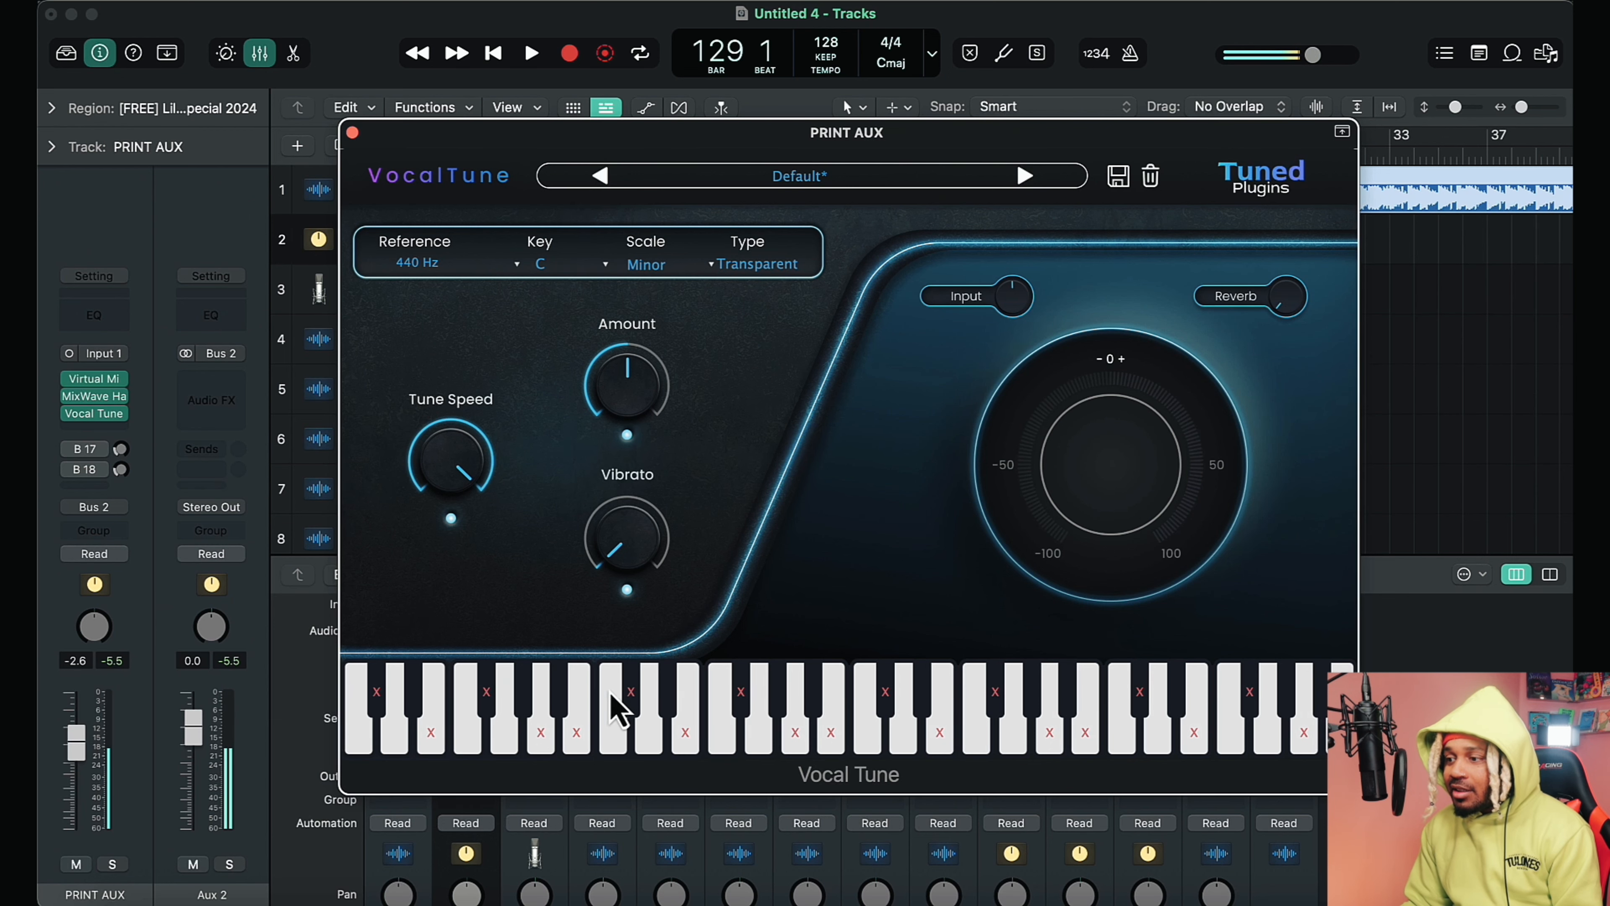
- Enlarge the Vocal Tune window slightly and look through its list of presets
left_click(1077, 694)
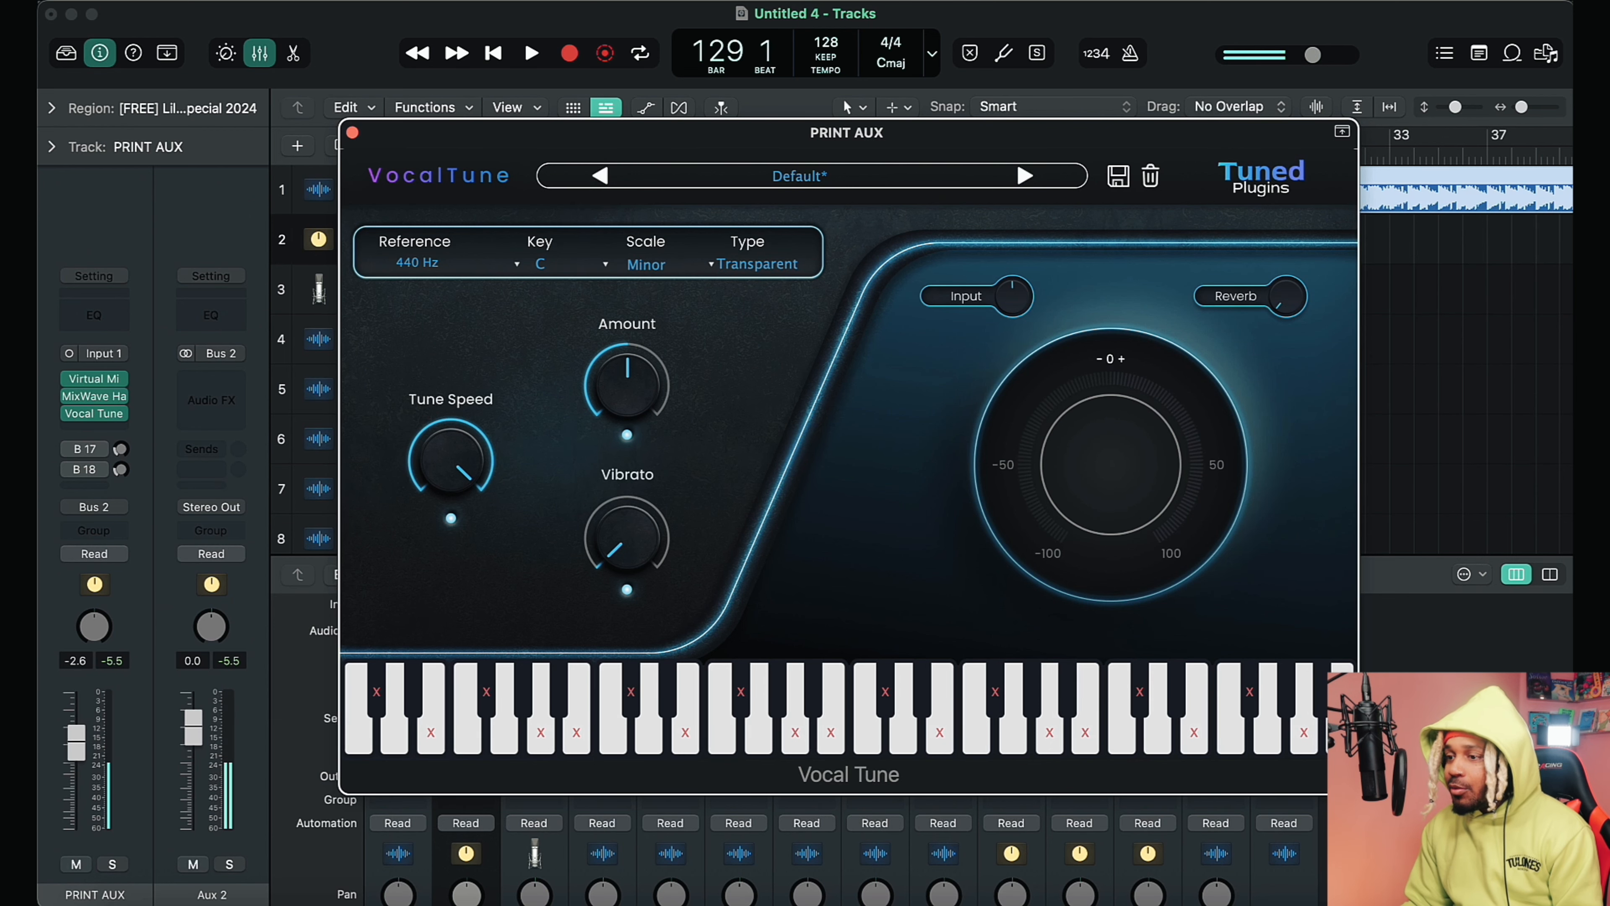
left_click_drag(1352, 756, 1433, 803)
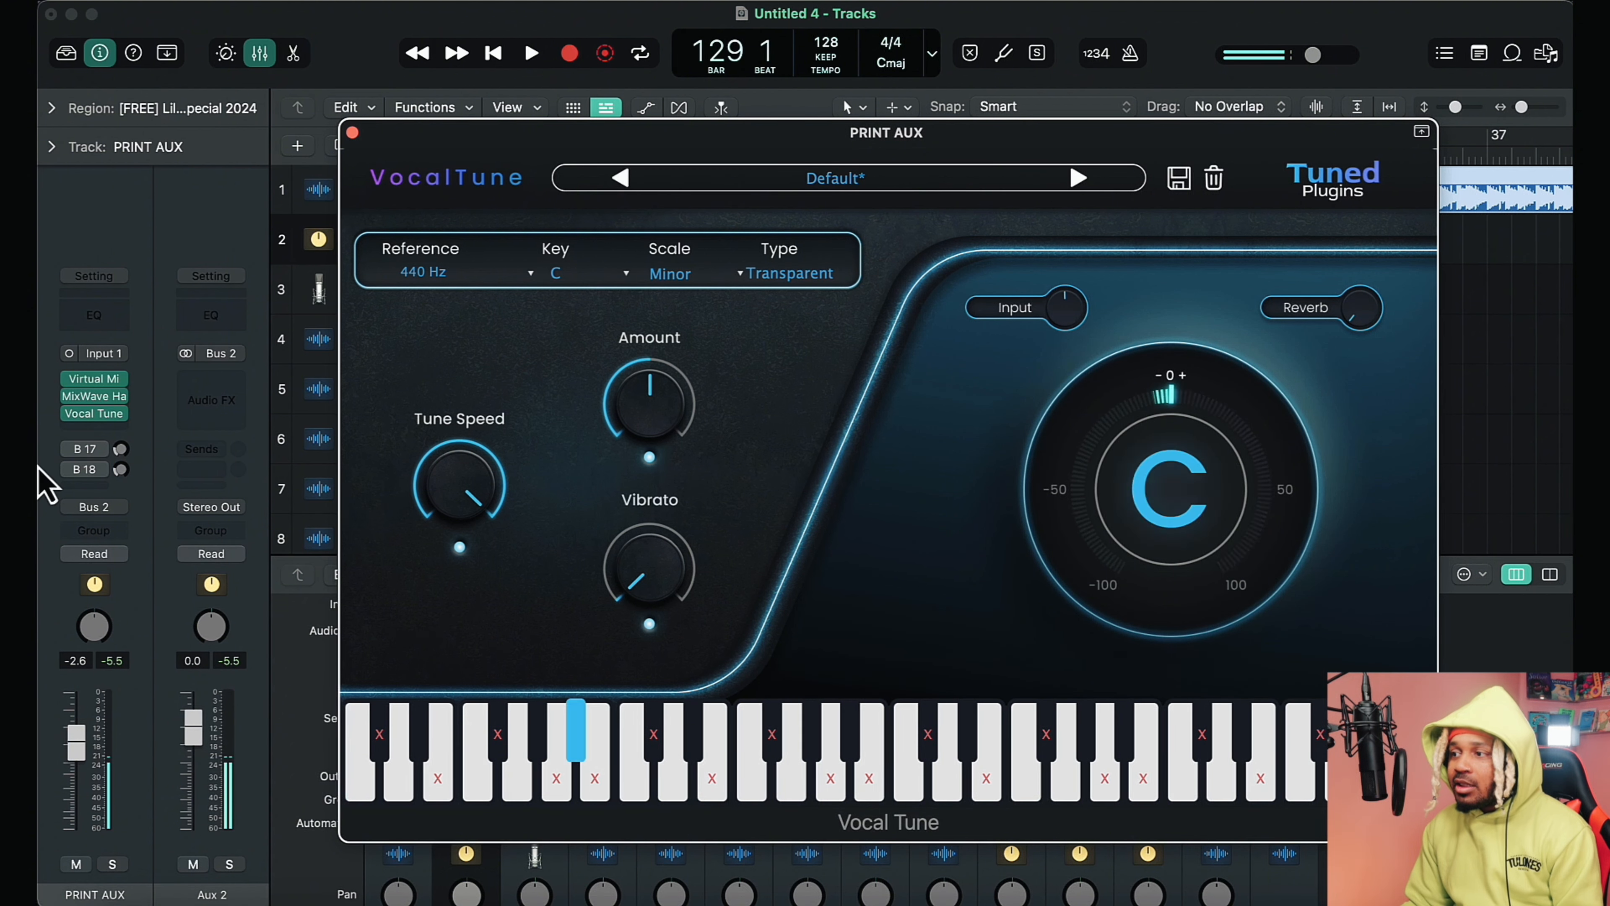
left_click(901, 184)
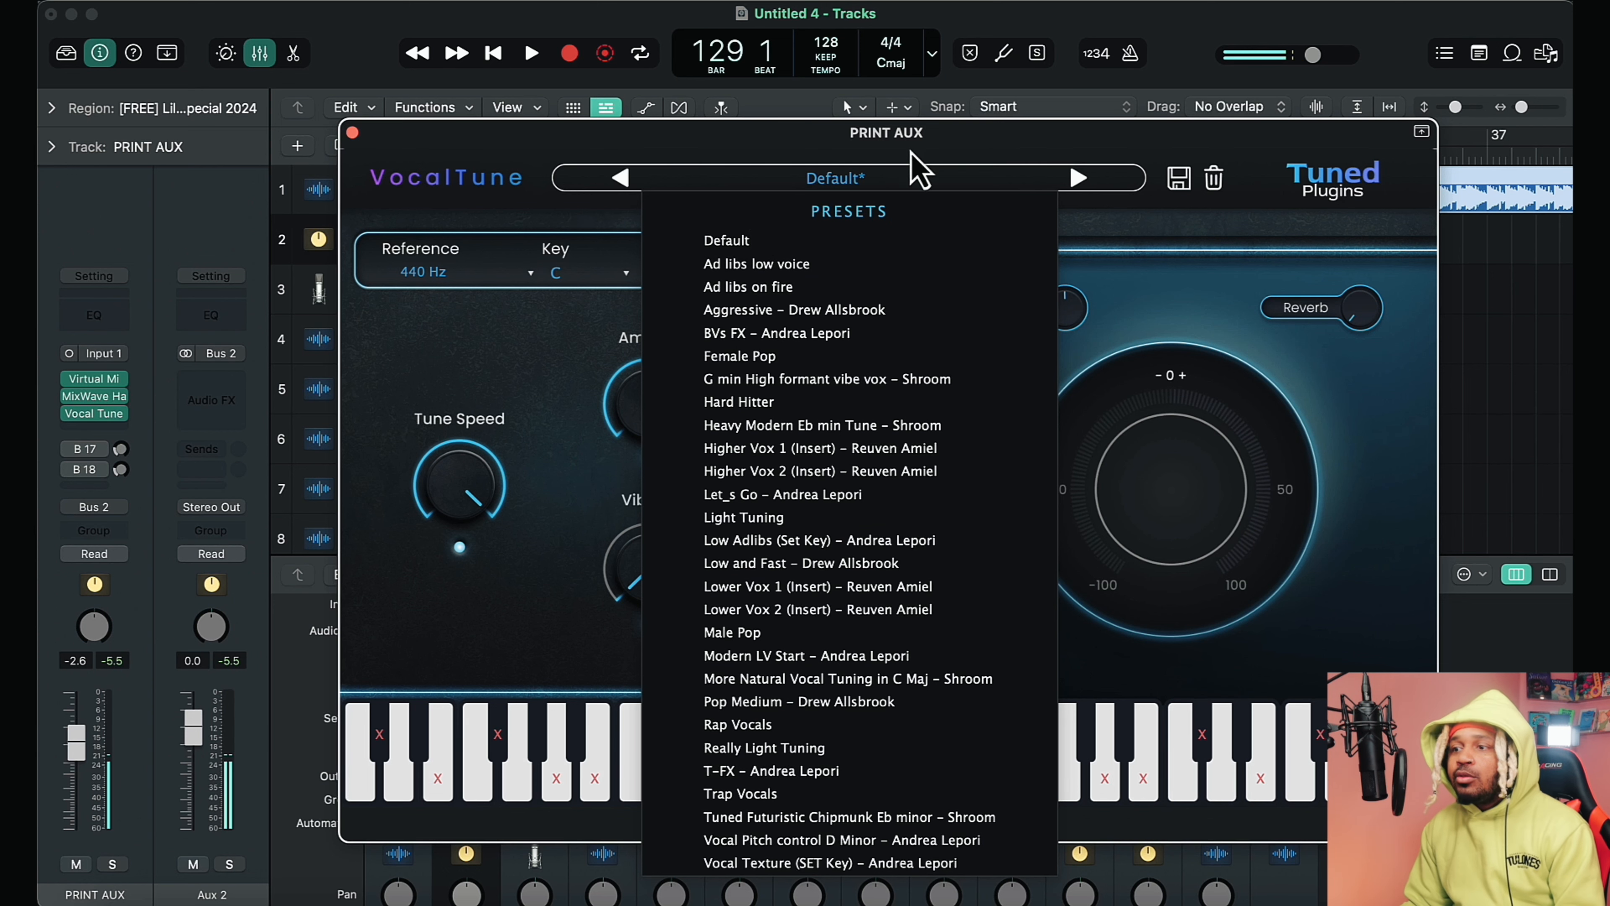
left_click(843, 180)
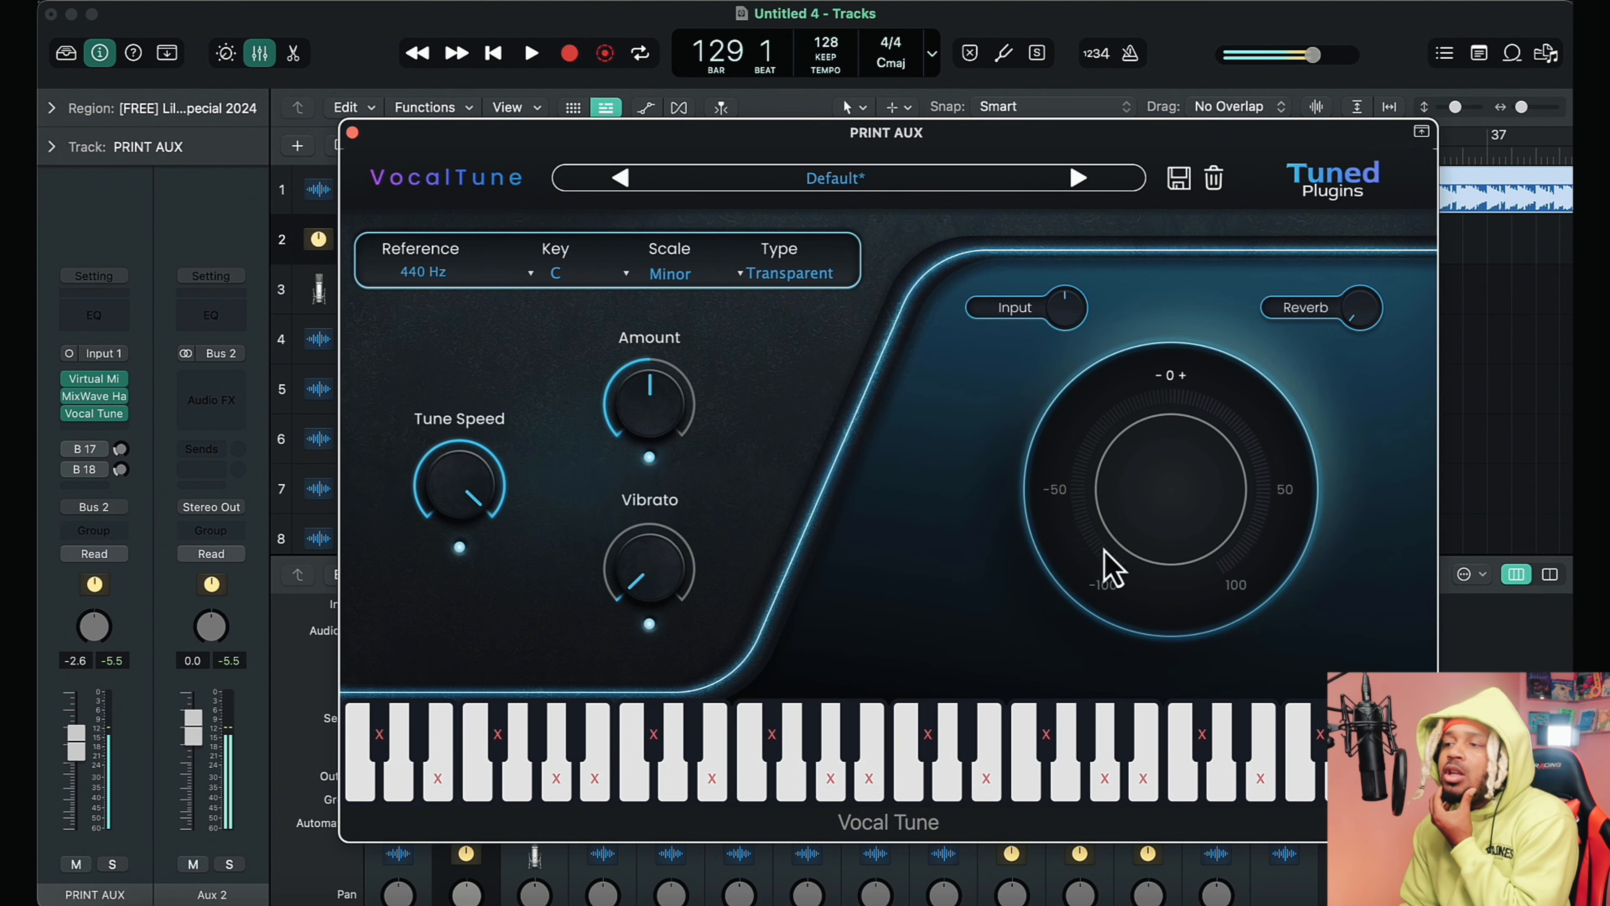
- Try raising the Input gain to 5.8 dB, return it to centre, and enable the channel's B 17 and B 18 sends
left_click_drag(1049, 330, 1075, 282)
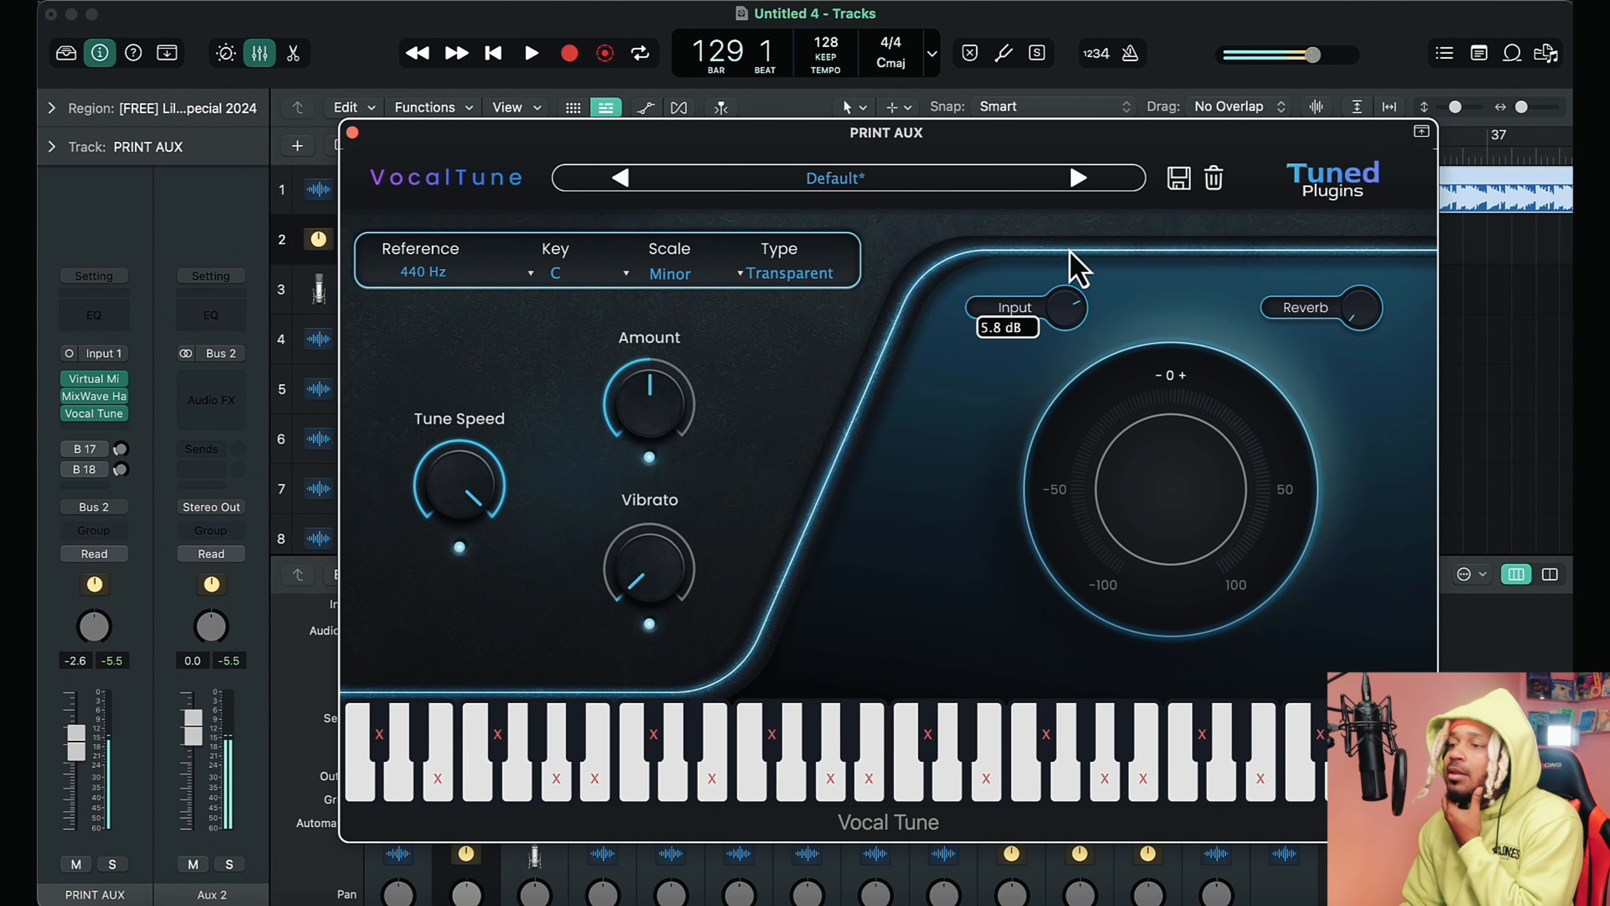
left_click_drag(1067, 358, 1065, 298)
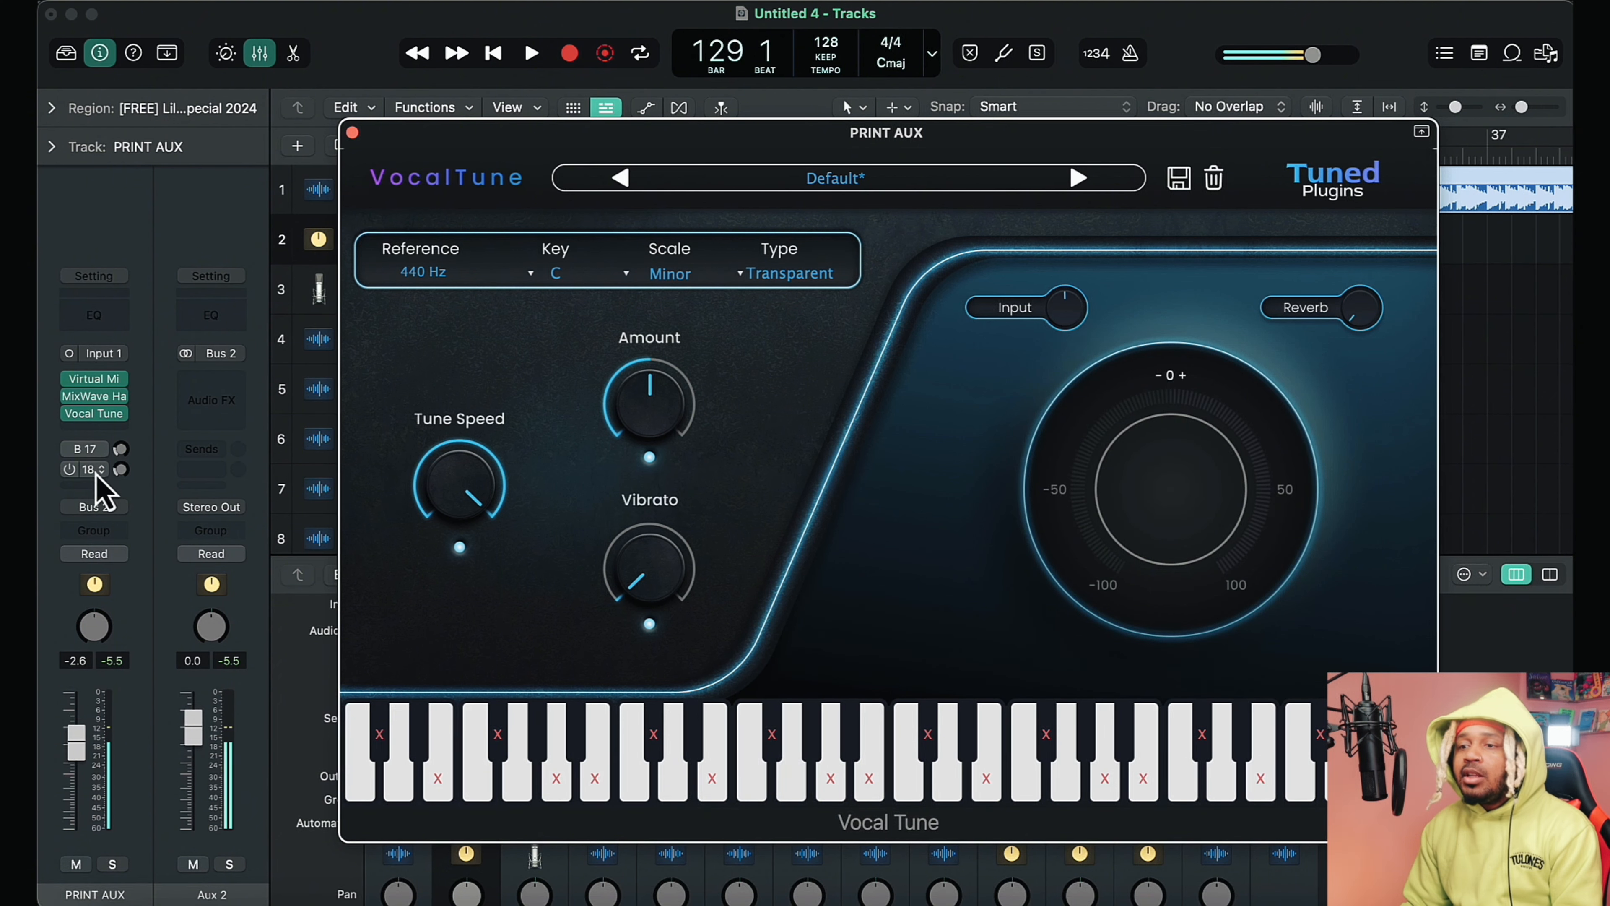
left_click(69, 449)
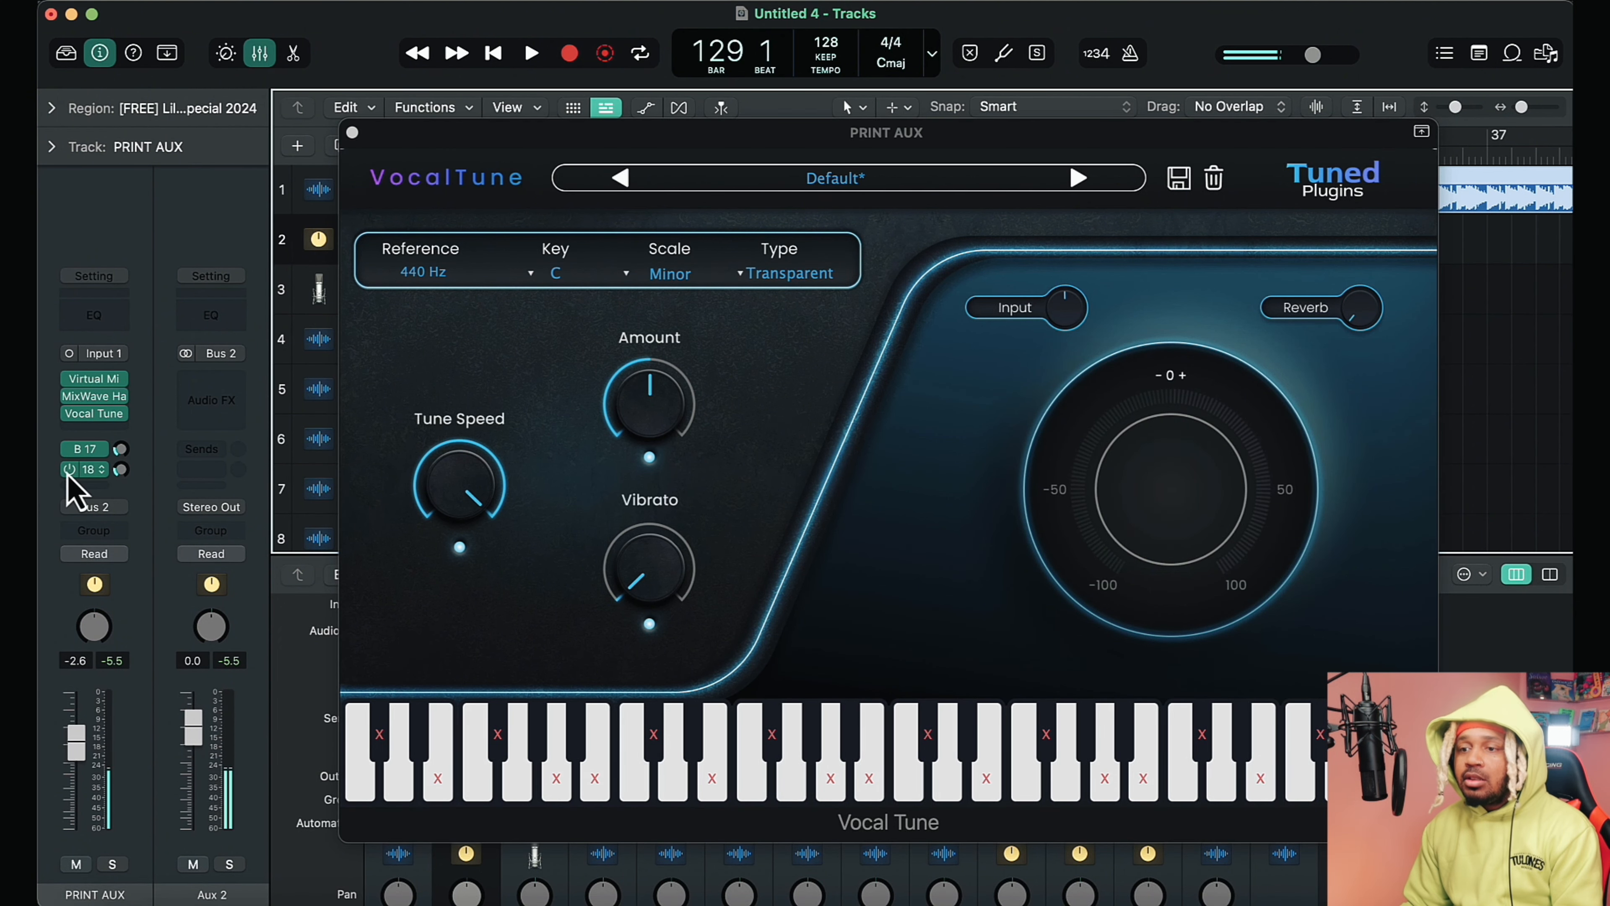
- Switch to Mixed In Key 8 to check the beat's key and tempo against the Vocal Tune settings, and minimize it
left_click(355, 896)
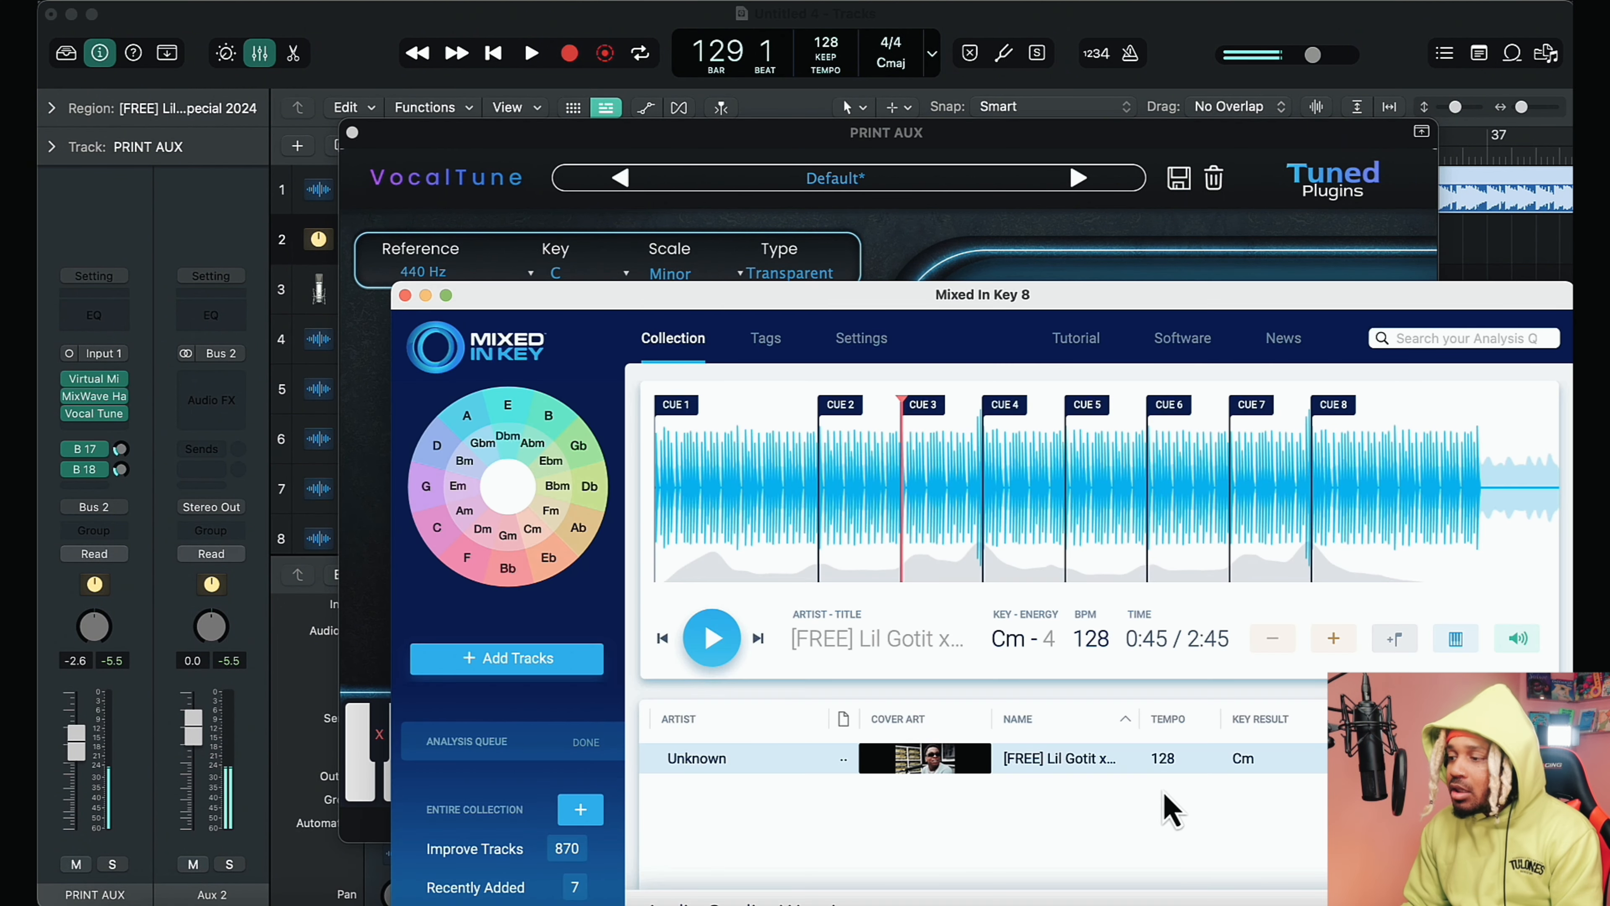
left_click(545, 184)
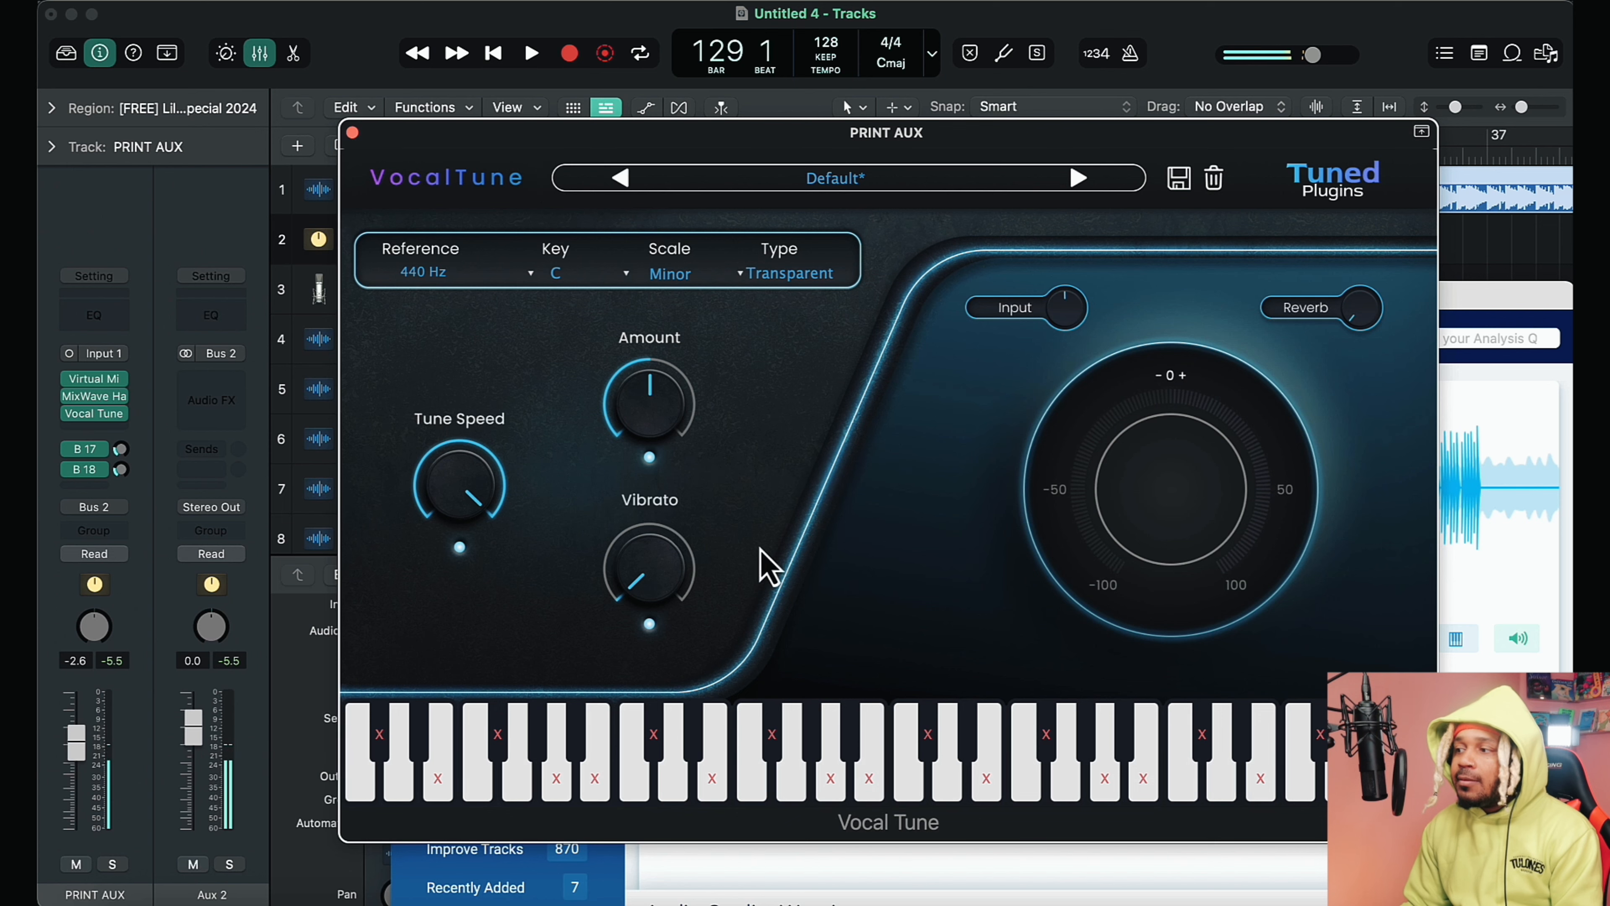
left_click(1529, 424)
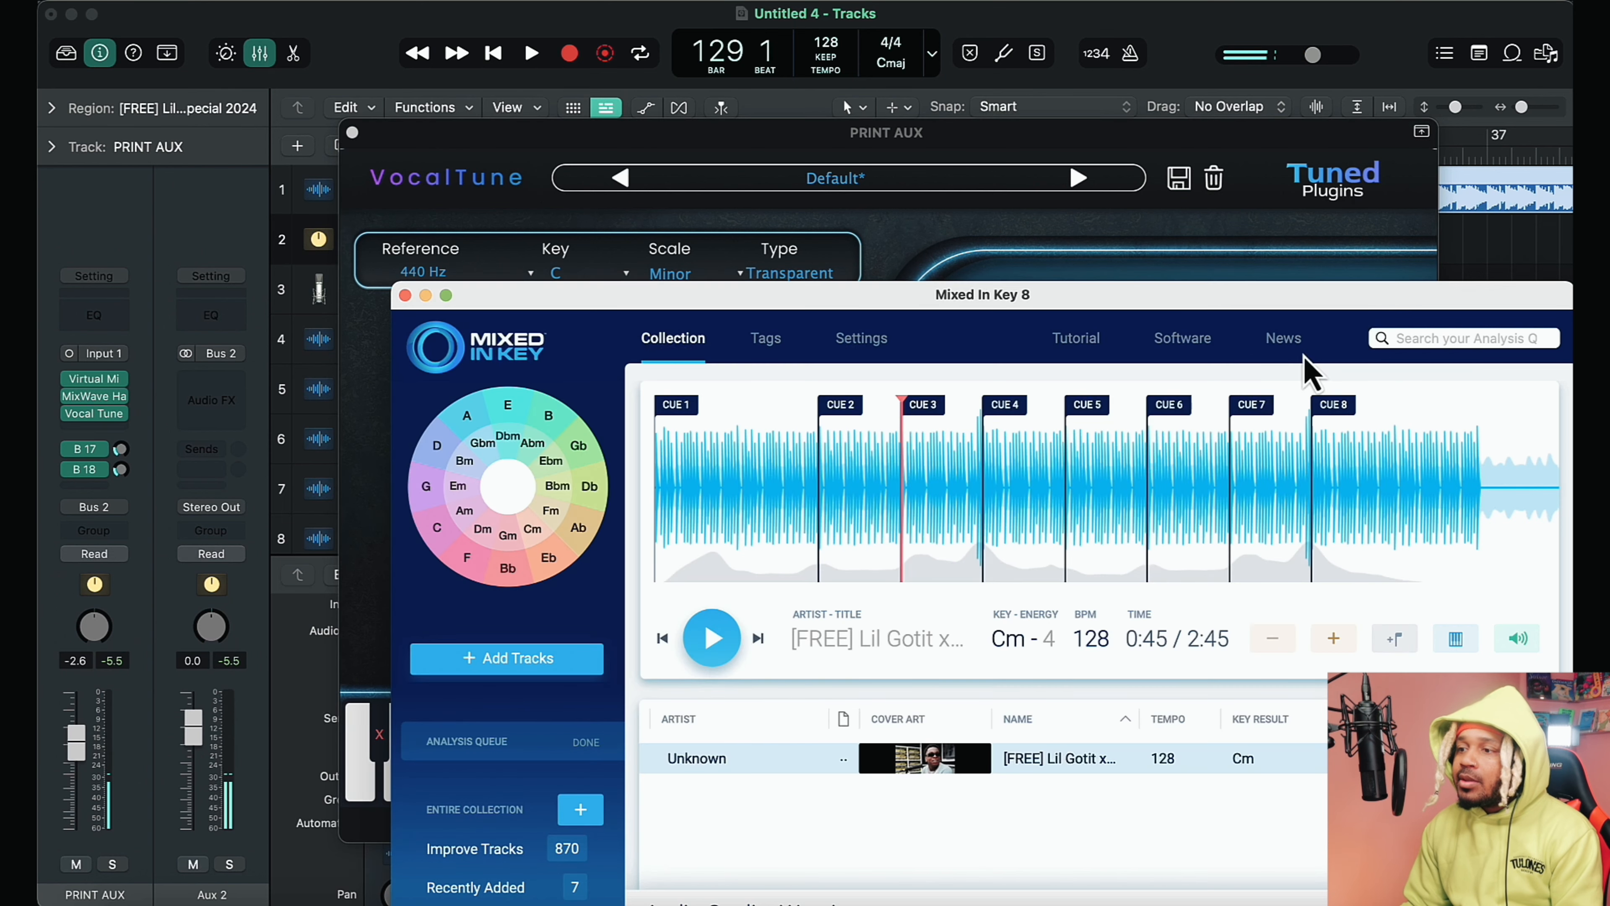
left_click(426, 295)
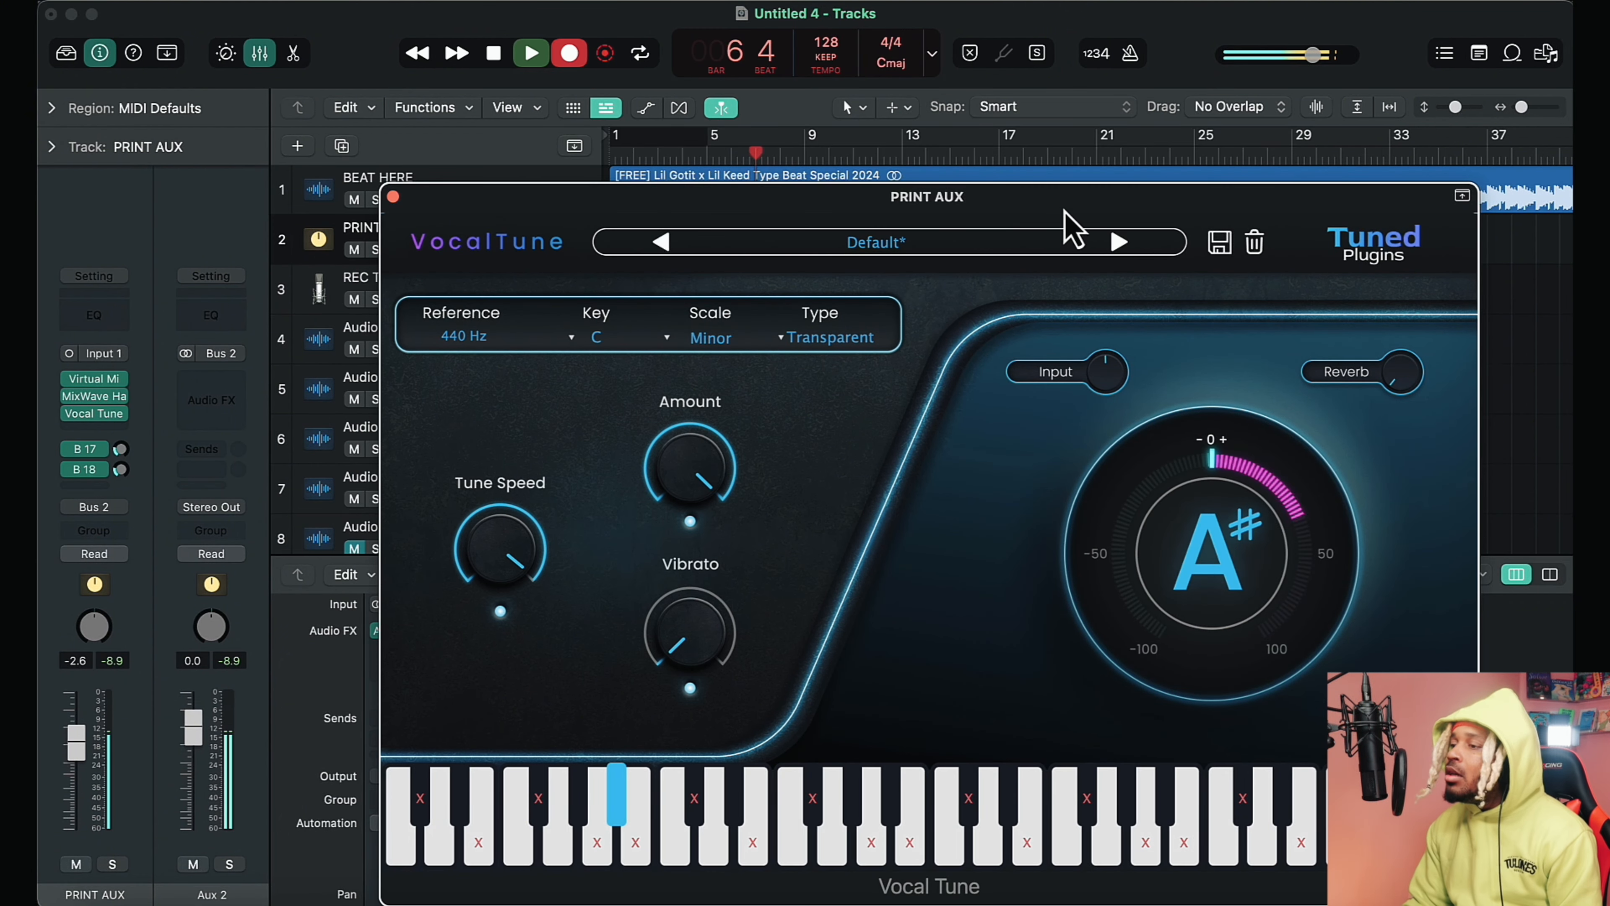
- Shrink the Vocal Tune window and move it clear of the tracks while recording, and stop the vocal take on REC TRACK
left_click_drag(1065, 211, 982, 223)
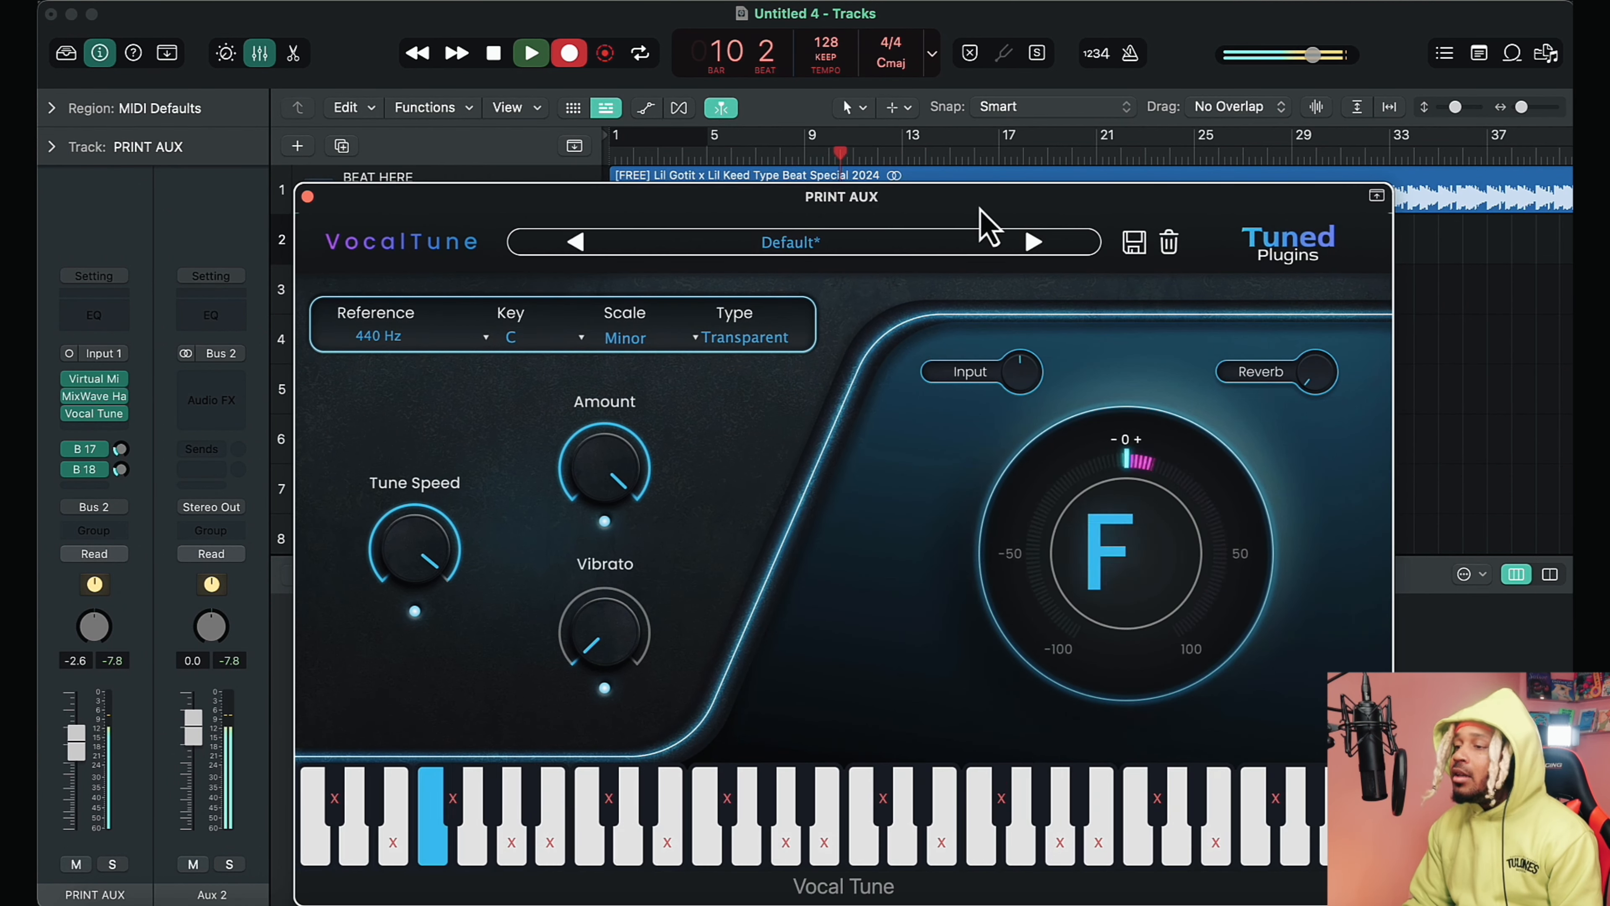
left_click_drag(1389, 901, 1145, 742)
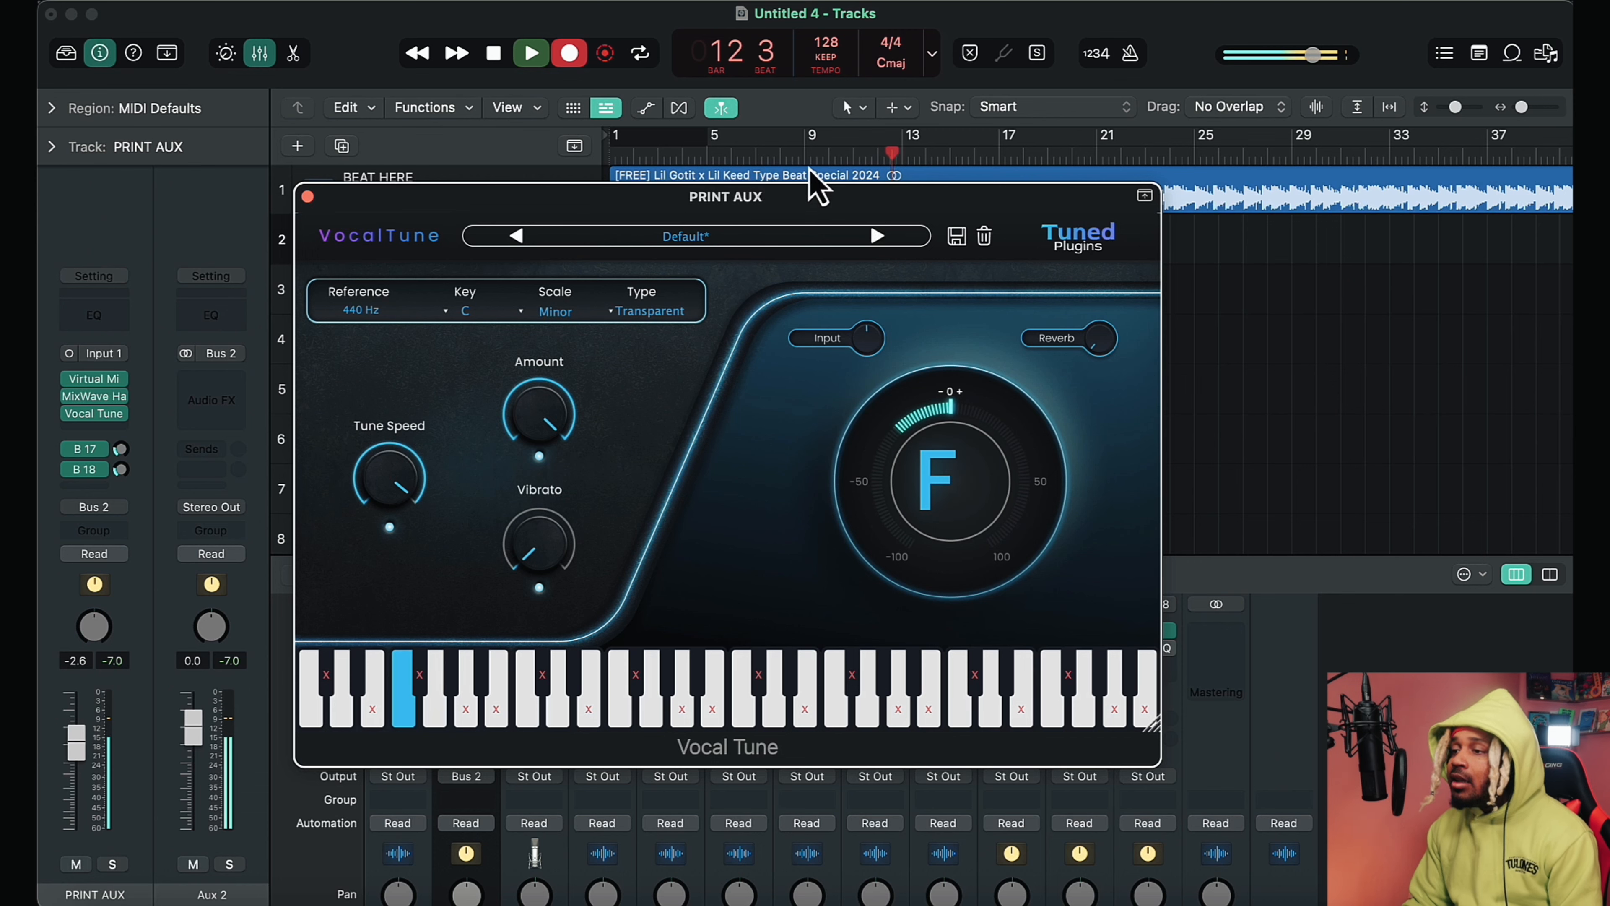
left_click_drag(888, 212, 1090, 356)
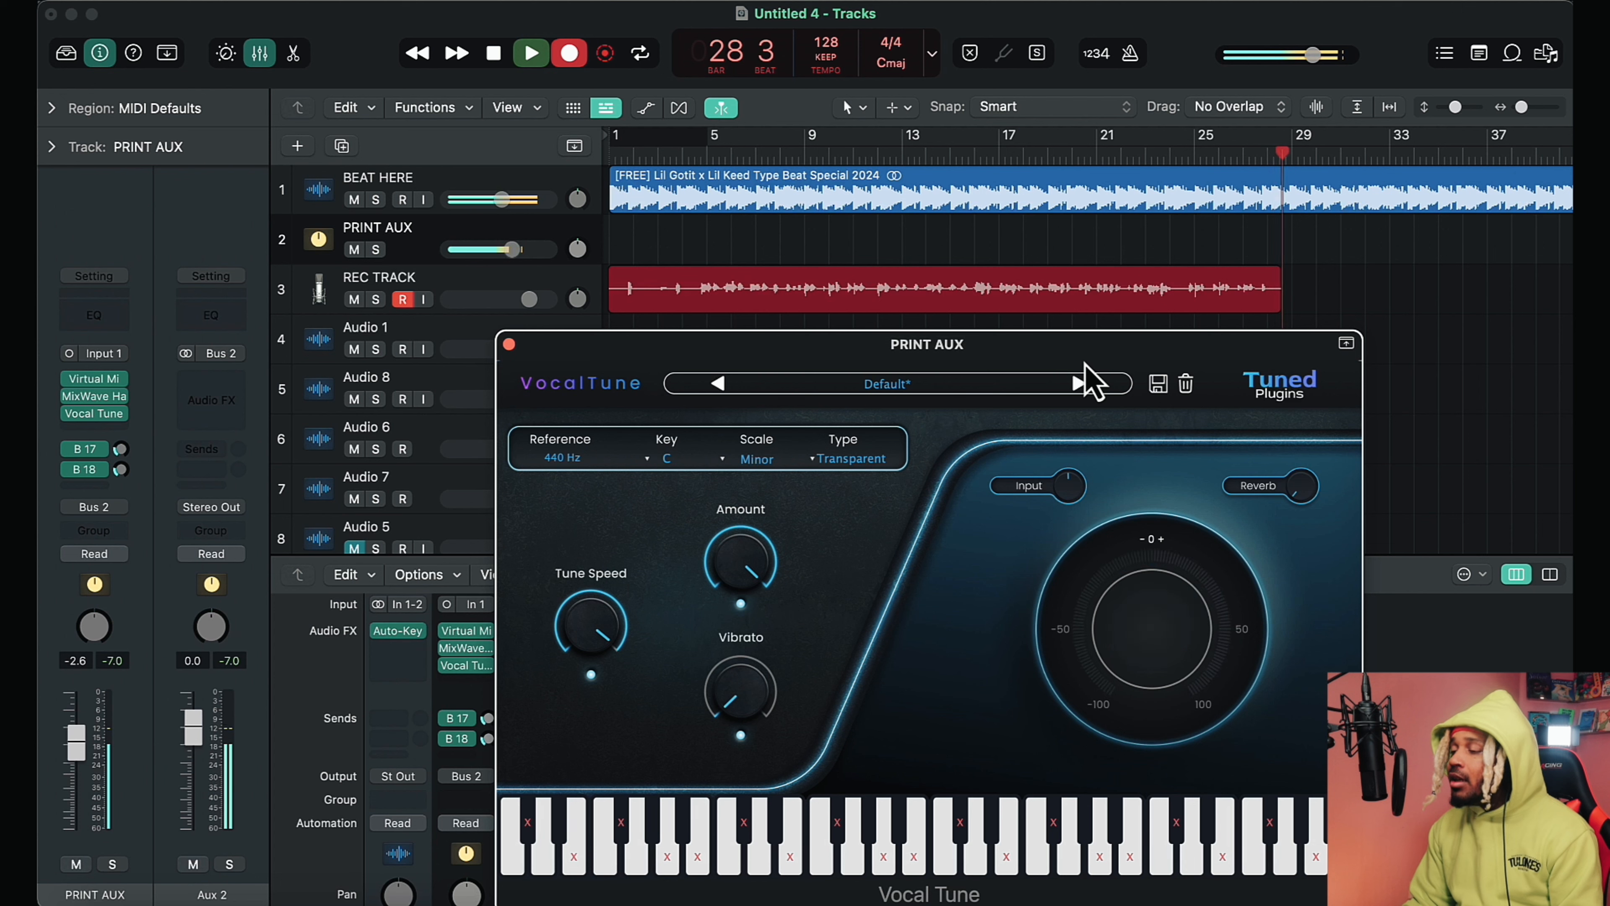
key("space")
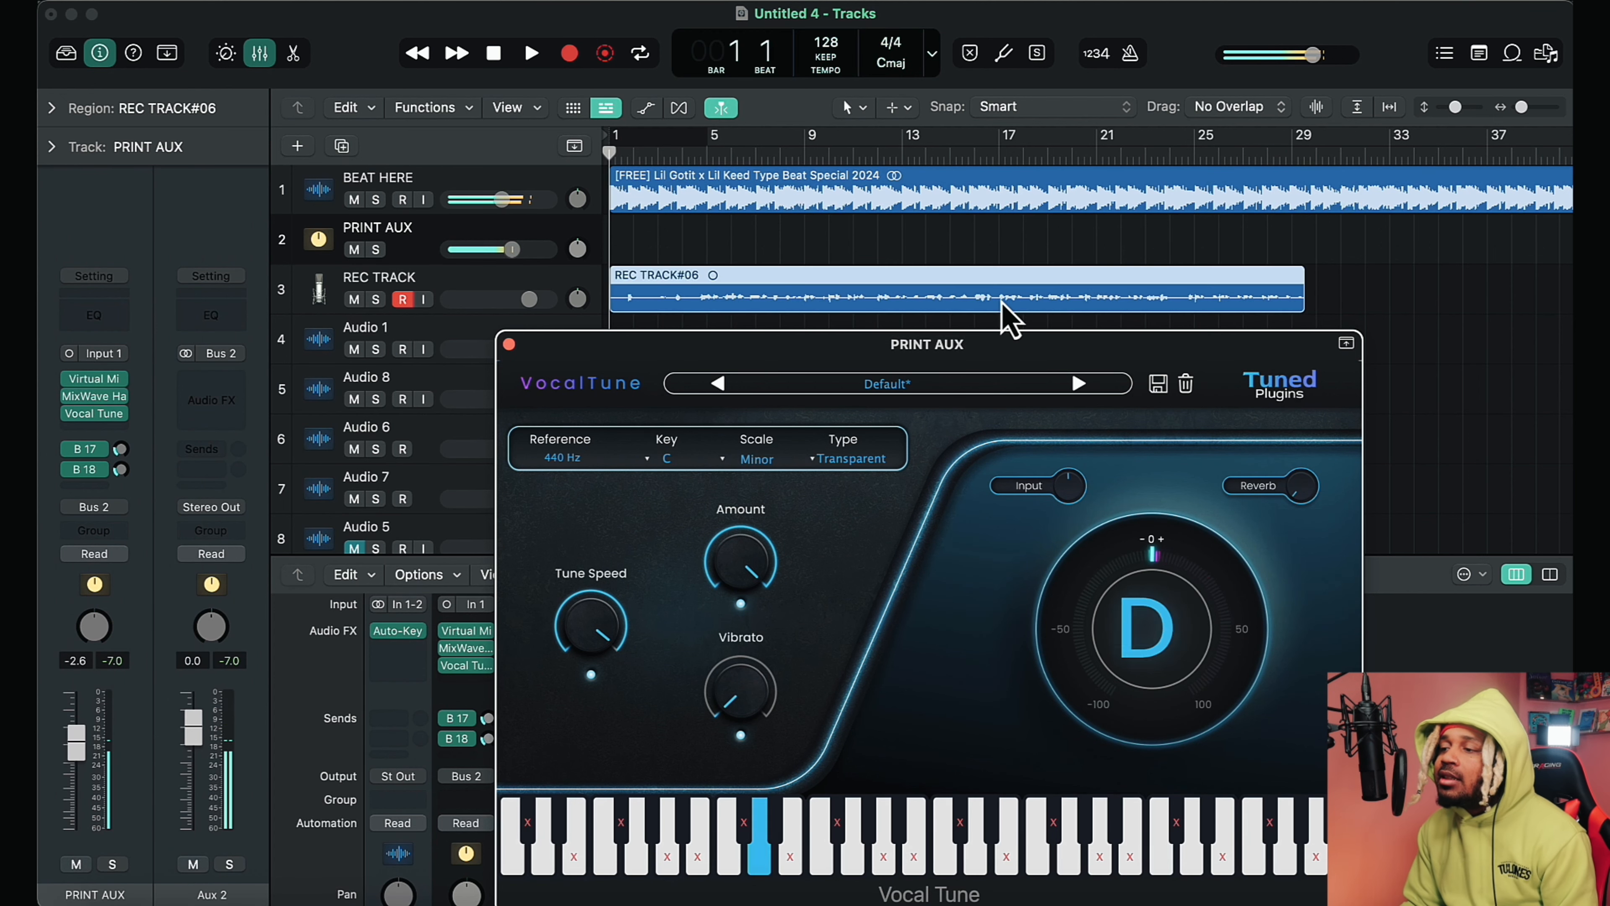
- Move the REC TRACK#06 take down to Audio 1 and play it back, jumping to bar 7 and bar 9
left_click_drag(1000, 298, 983, 219)
left_click(921, 158)
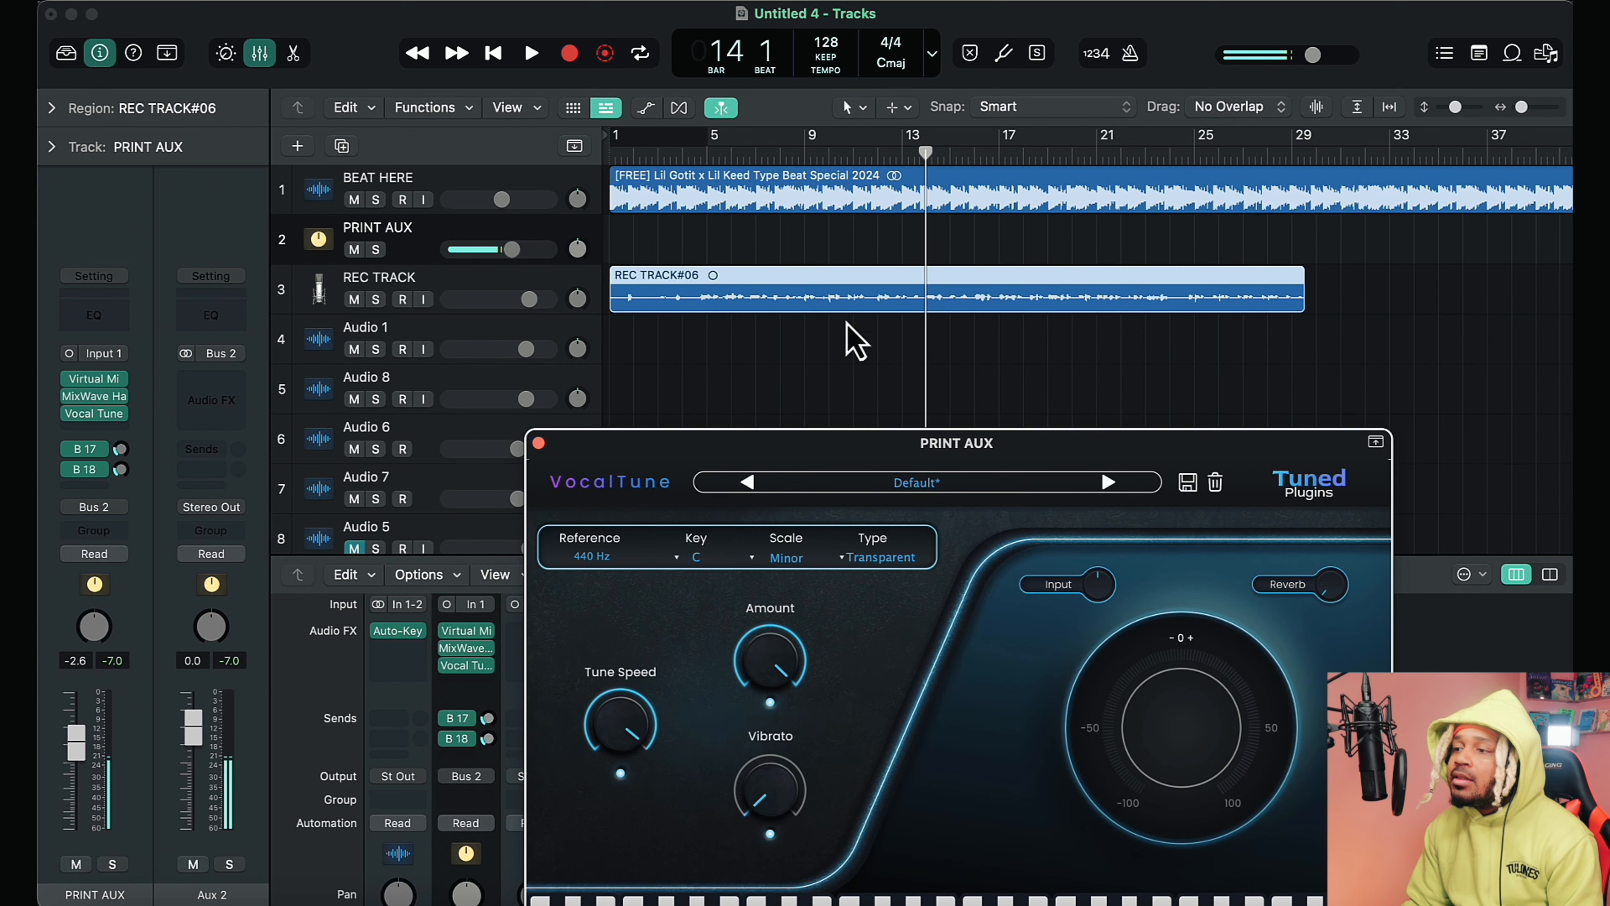
left_click_drag(848, 300, 848, 357)
key("space")
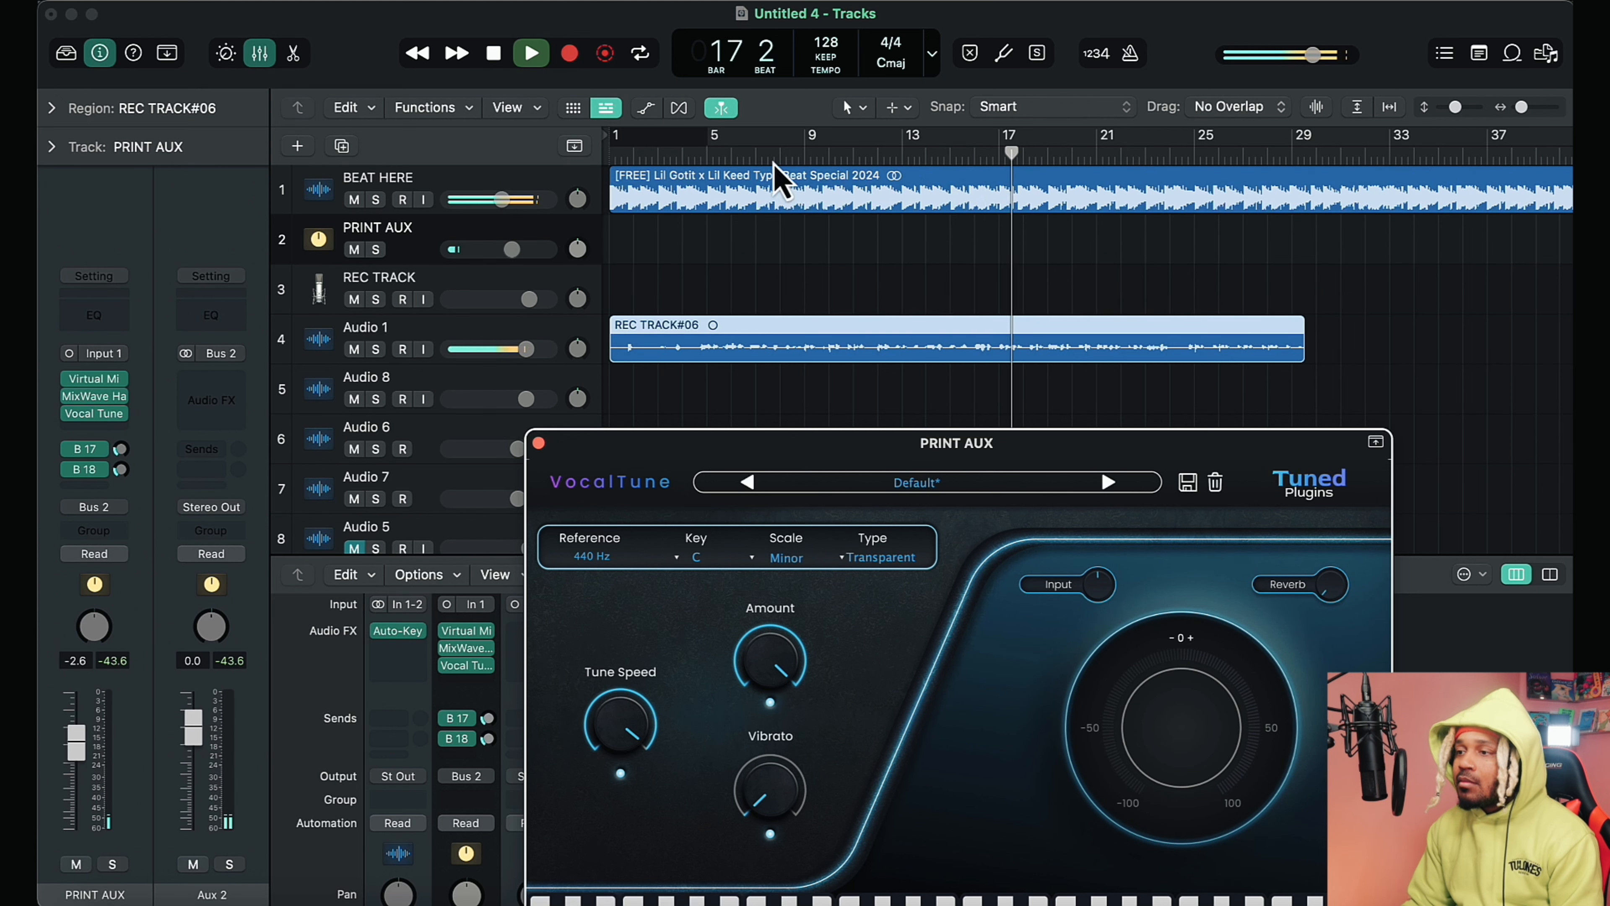
left_click(750, 156)
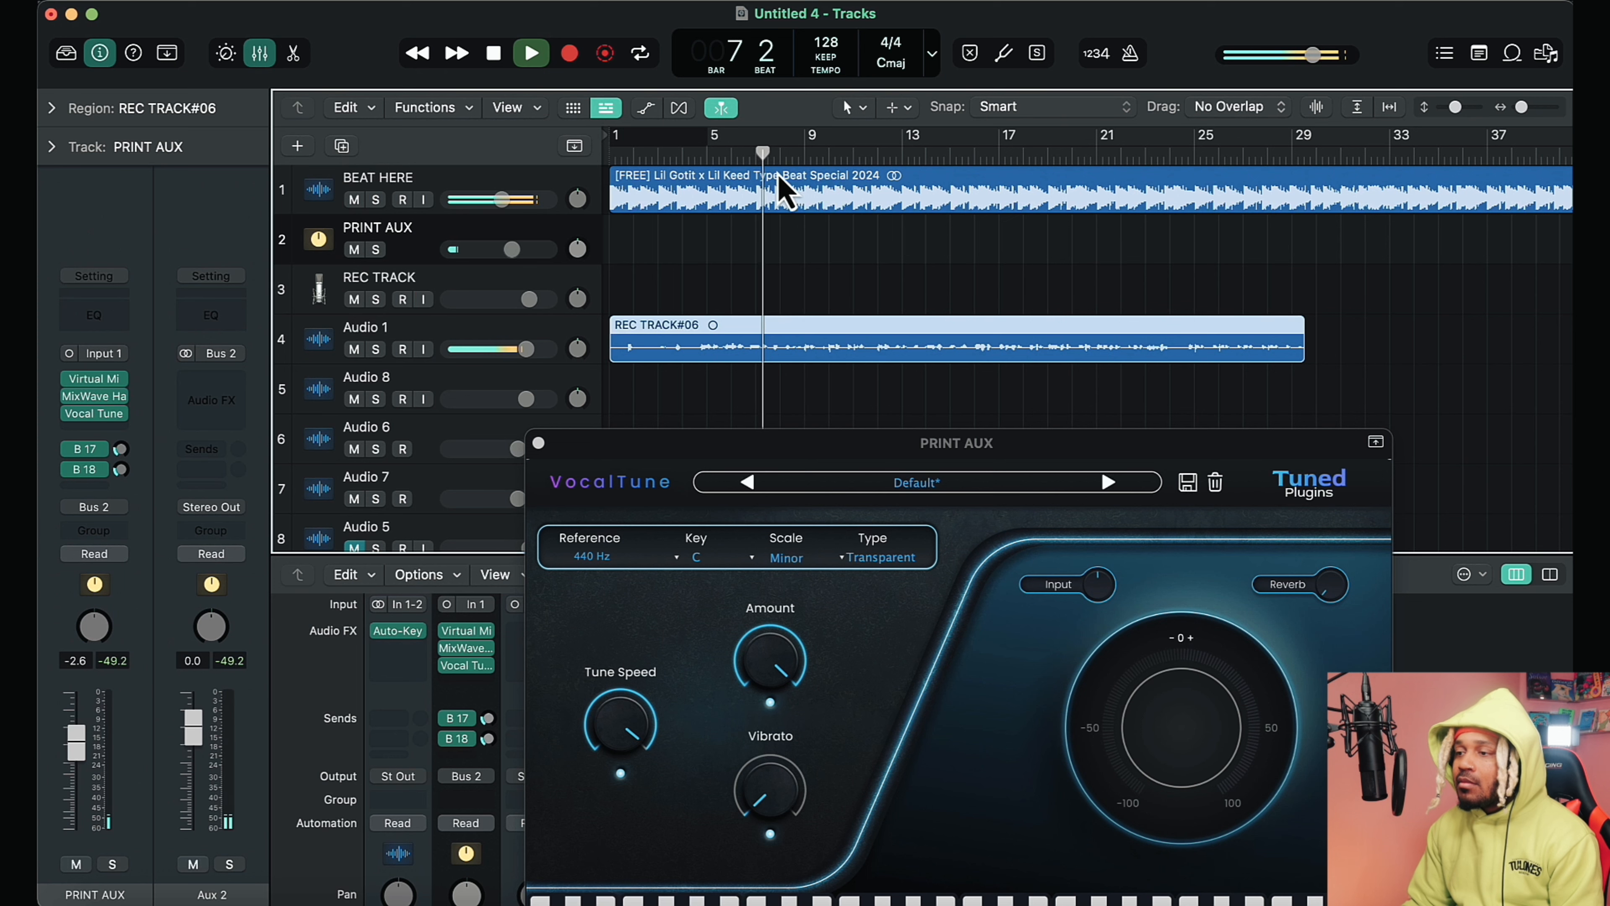
left_click(799, 158)
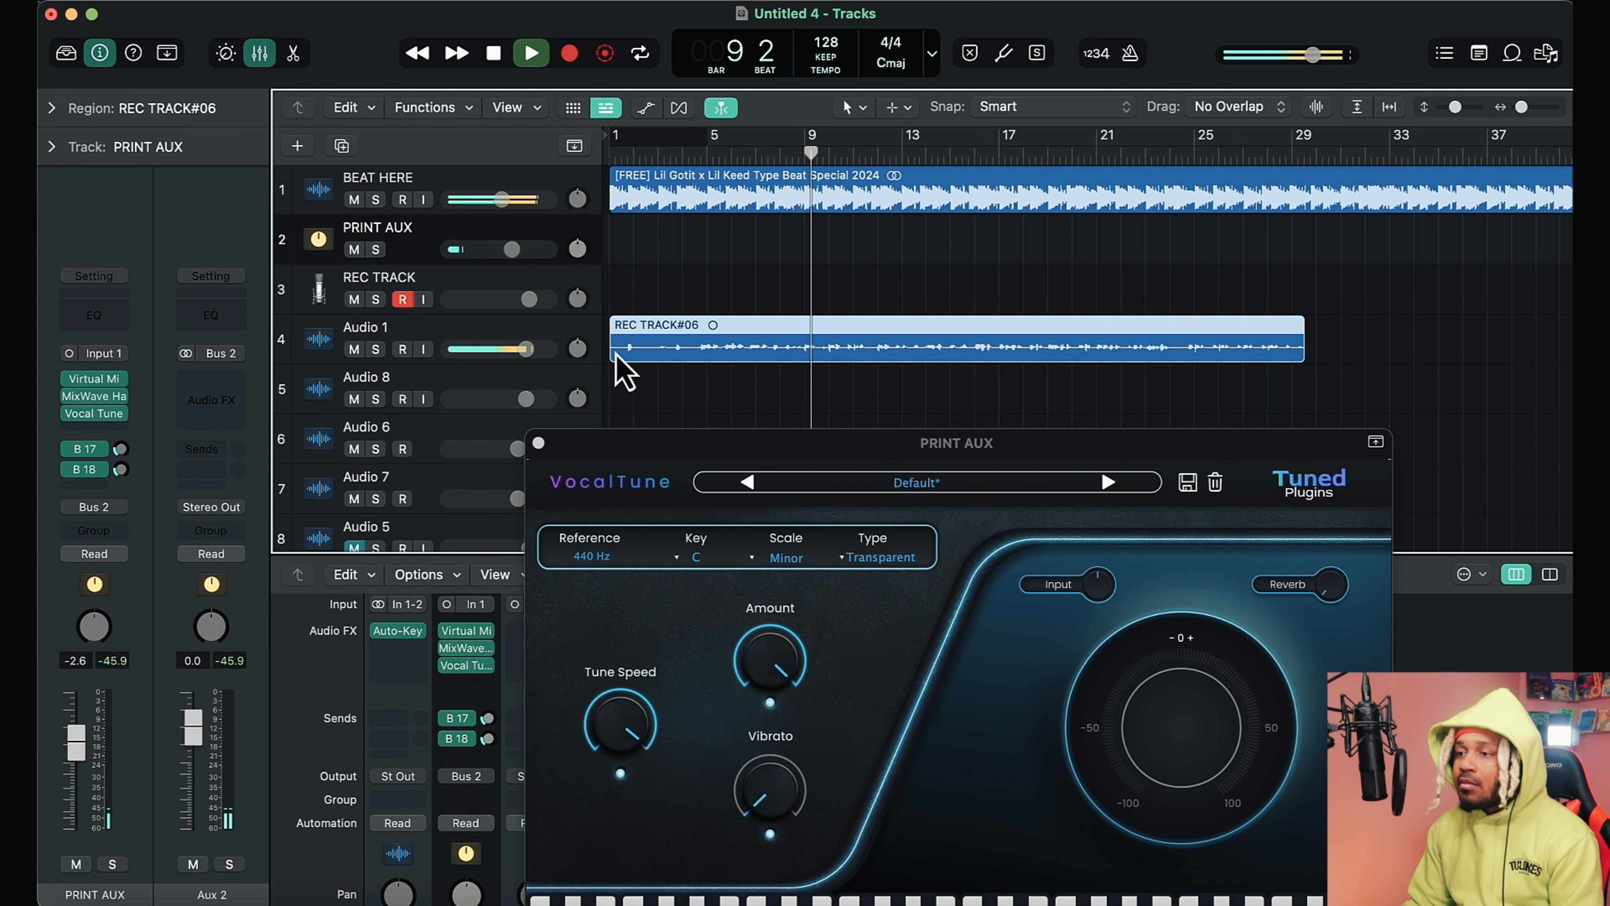
- Trim the start of the REC TRACK#06 region on Audio 1 to bar 9
left_click_drag(615, 358, 806, 362)
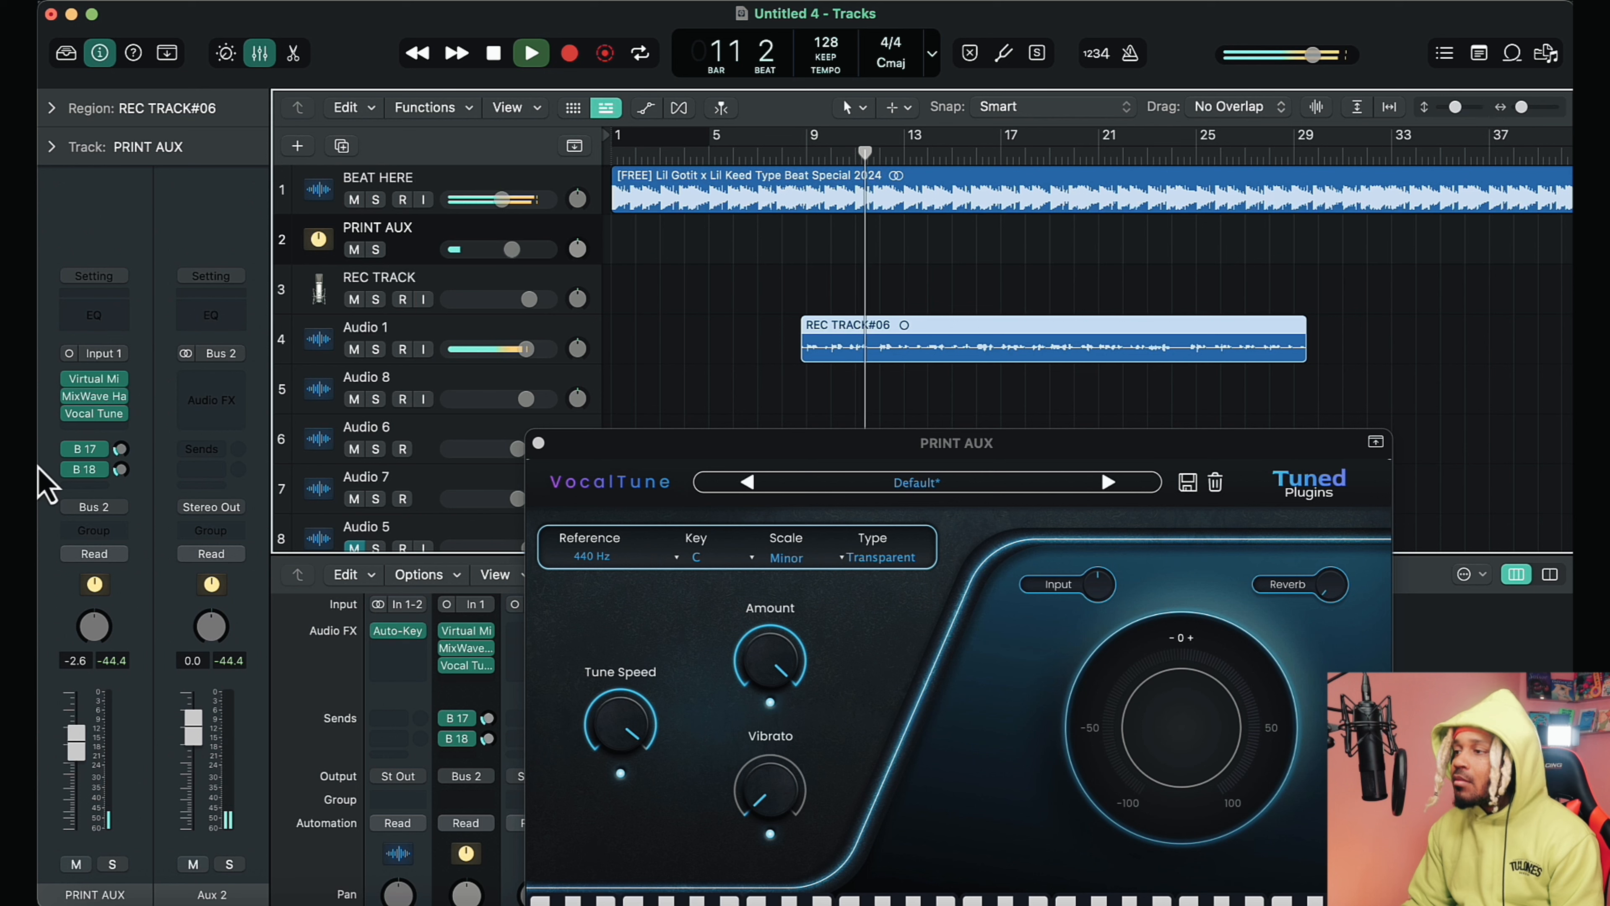
left_click_drag(1522, 108, 1524, 109)
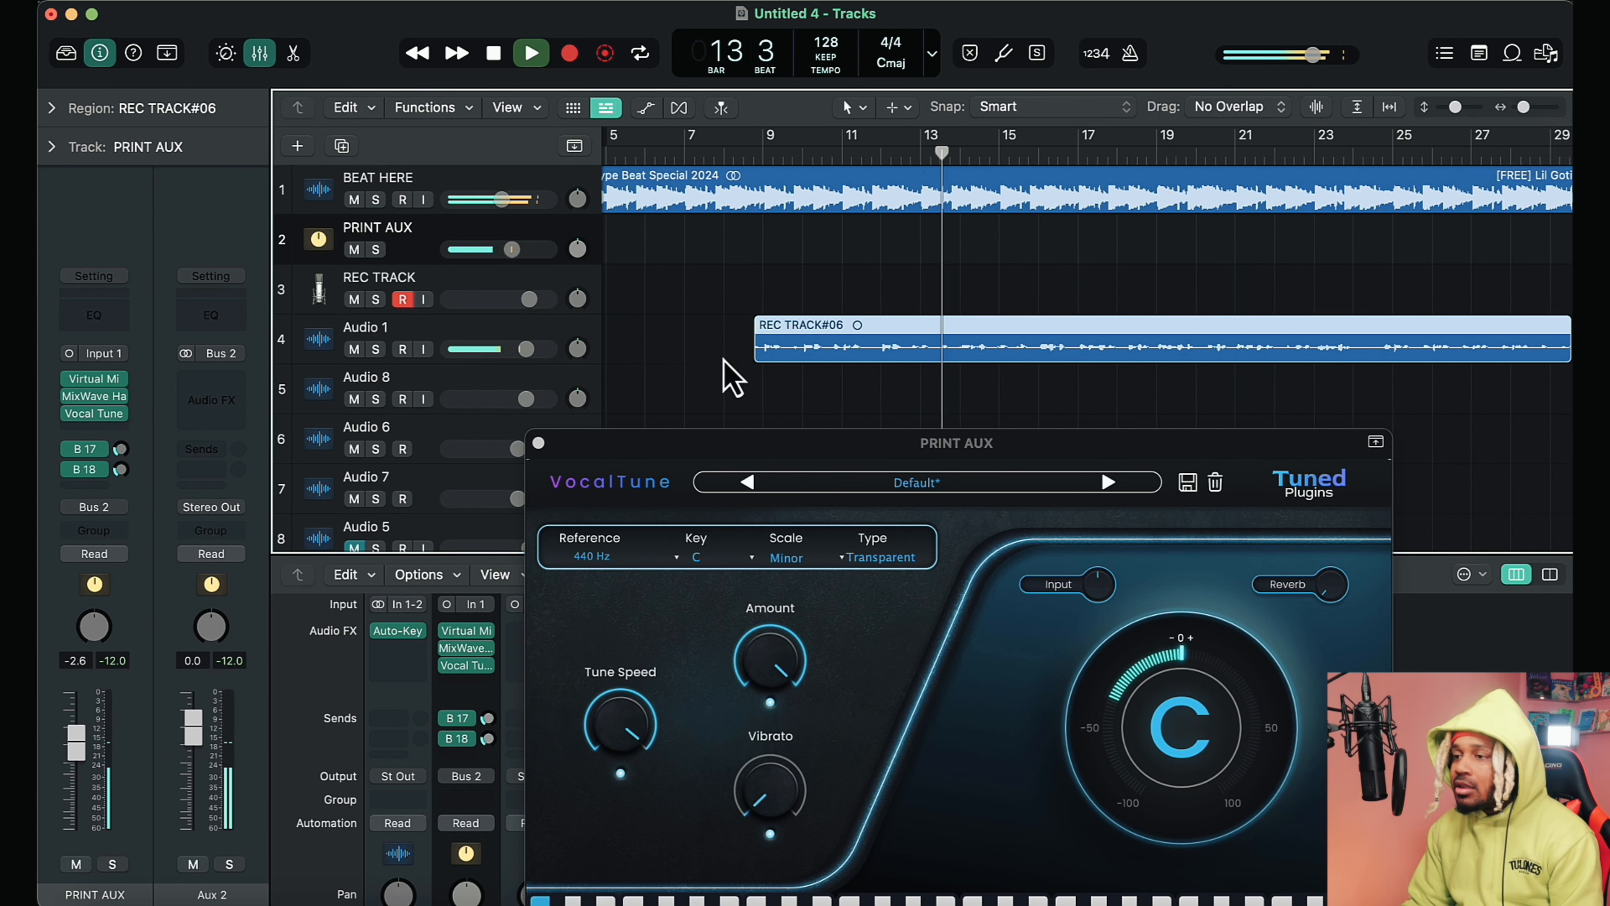
left_click_drag(756, 352, 765, 352)
- Reposition the Vocal Tune window below the takes, set its Type to Modern, and lower the Formant to -4.0
mouse_move(1049, 456)
left_mouse_down()
mouse_move(987, 398)
mouse_move(927, 467)
mouse_move(962, 359)
mouse_move(970, 400)
mouse_move(966, 381)
mouse_move(1056, 398)
mouse_move(1050, 455)
left_mouse_up()
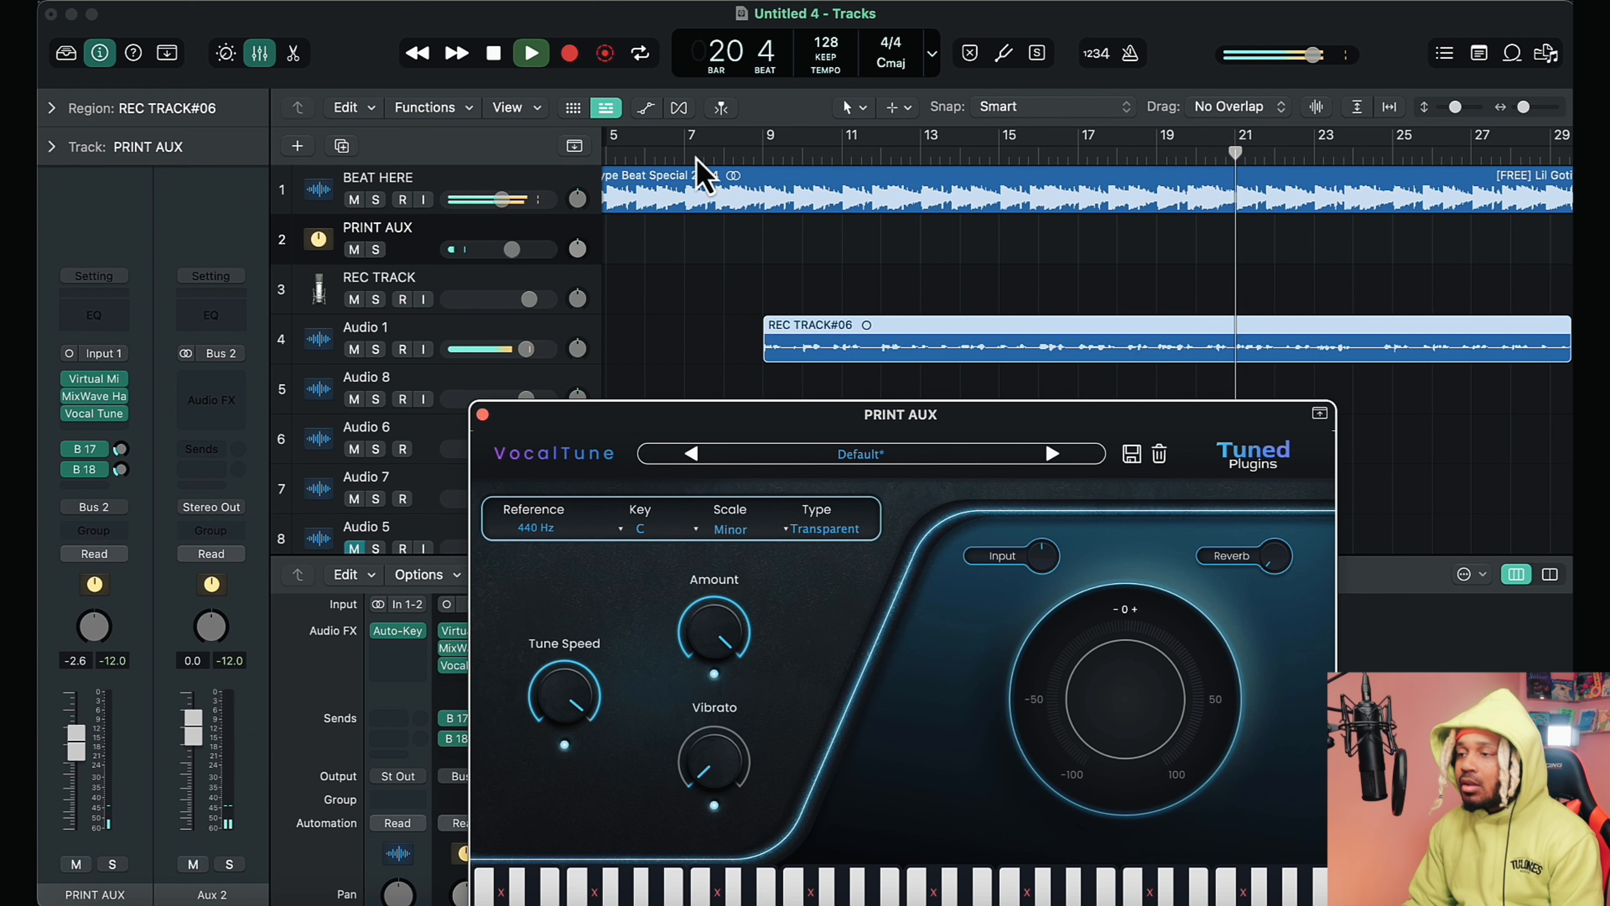
left_click_drag(942, 420, 893, 351)
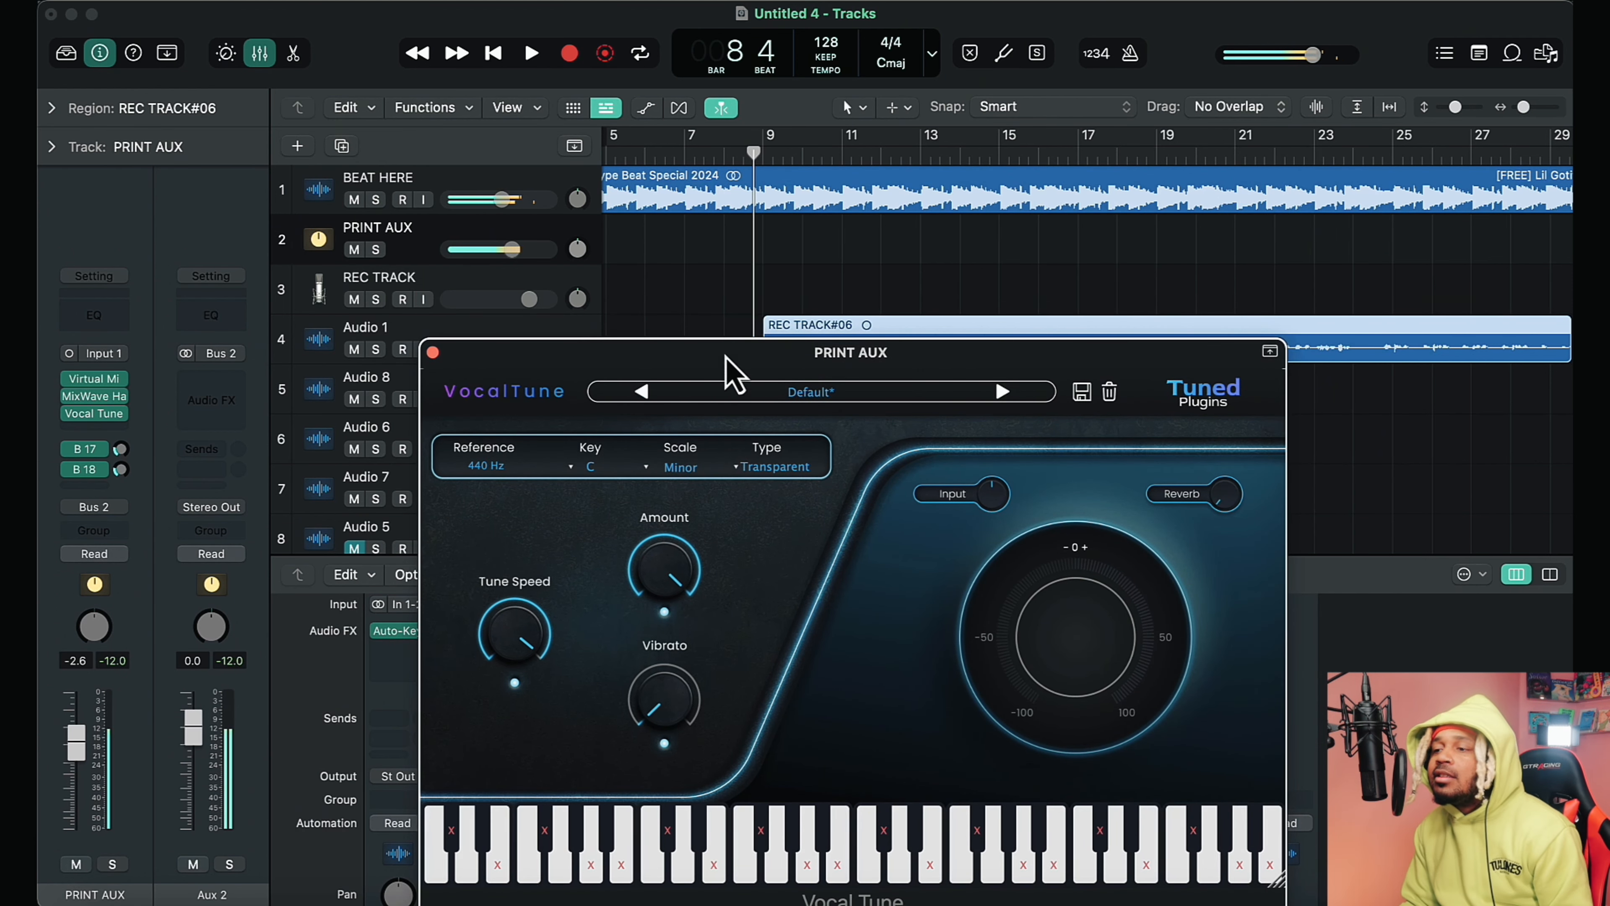
left_click_drag(743, 364, 724, 433)
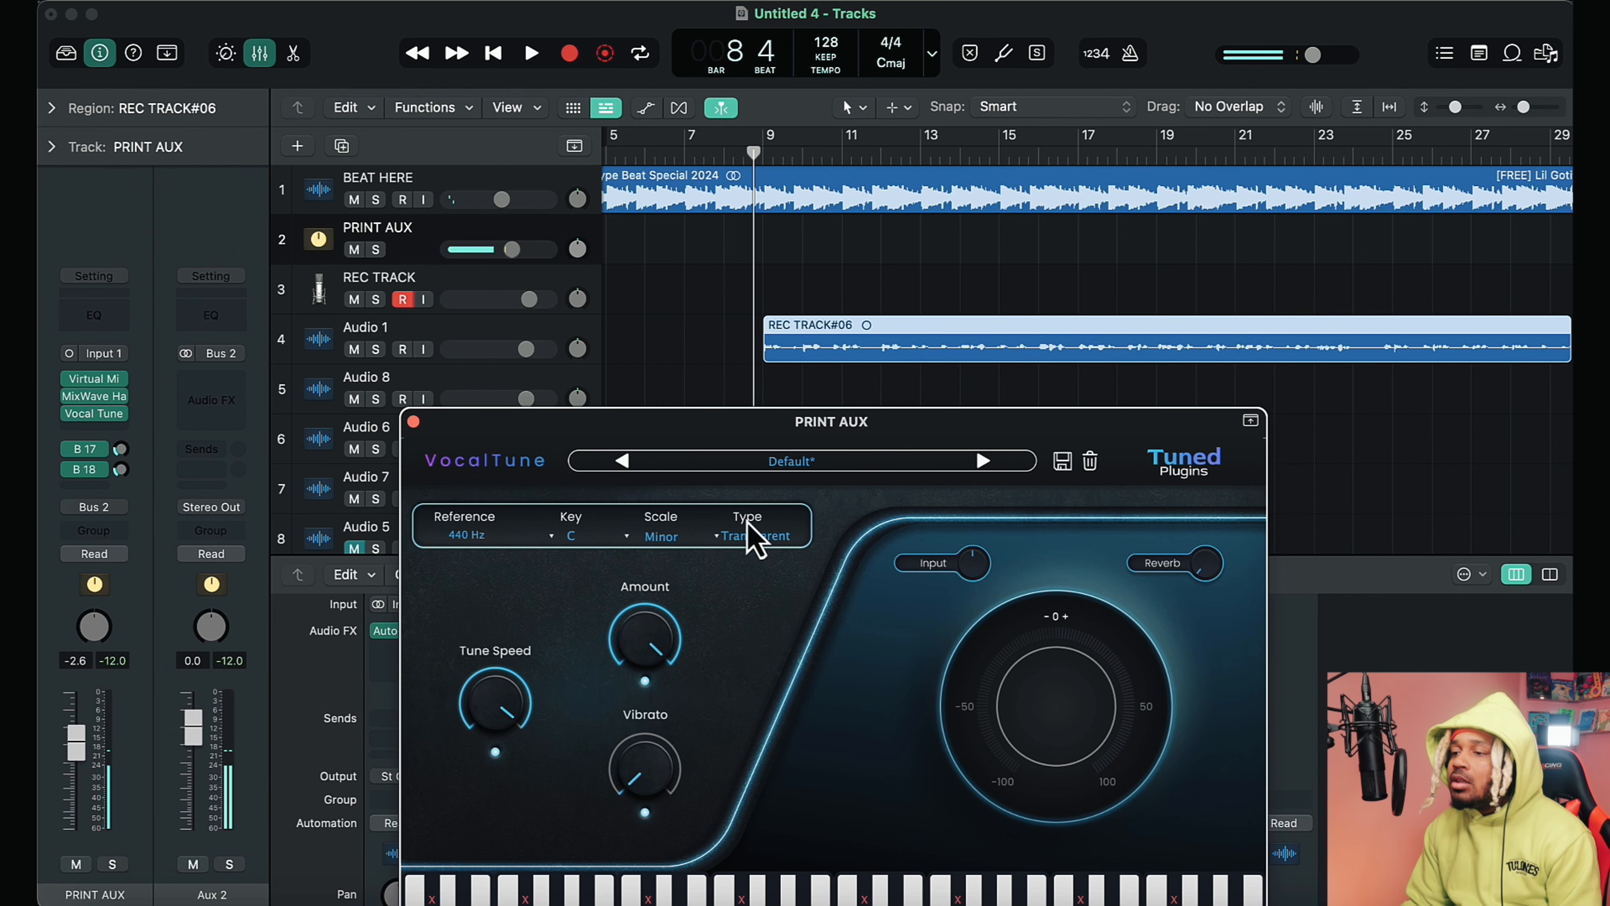
left_click(749, 533)
left_click(746, 594)
left_click_drag(659, 653, 629, 809)
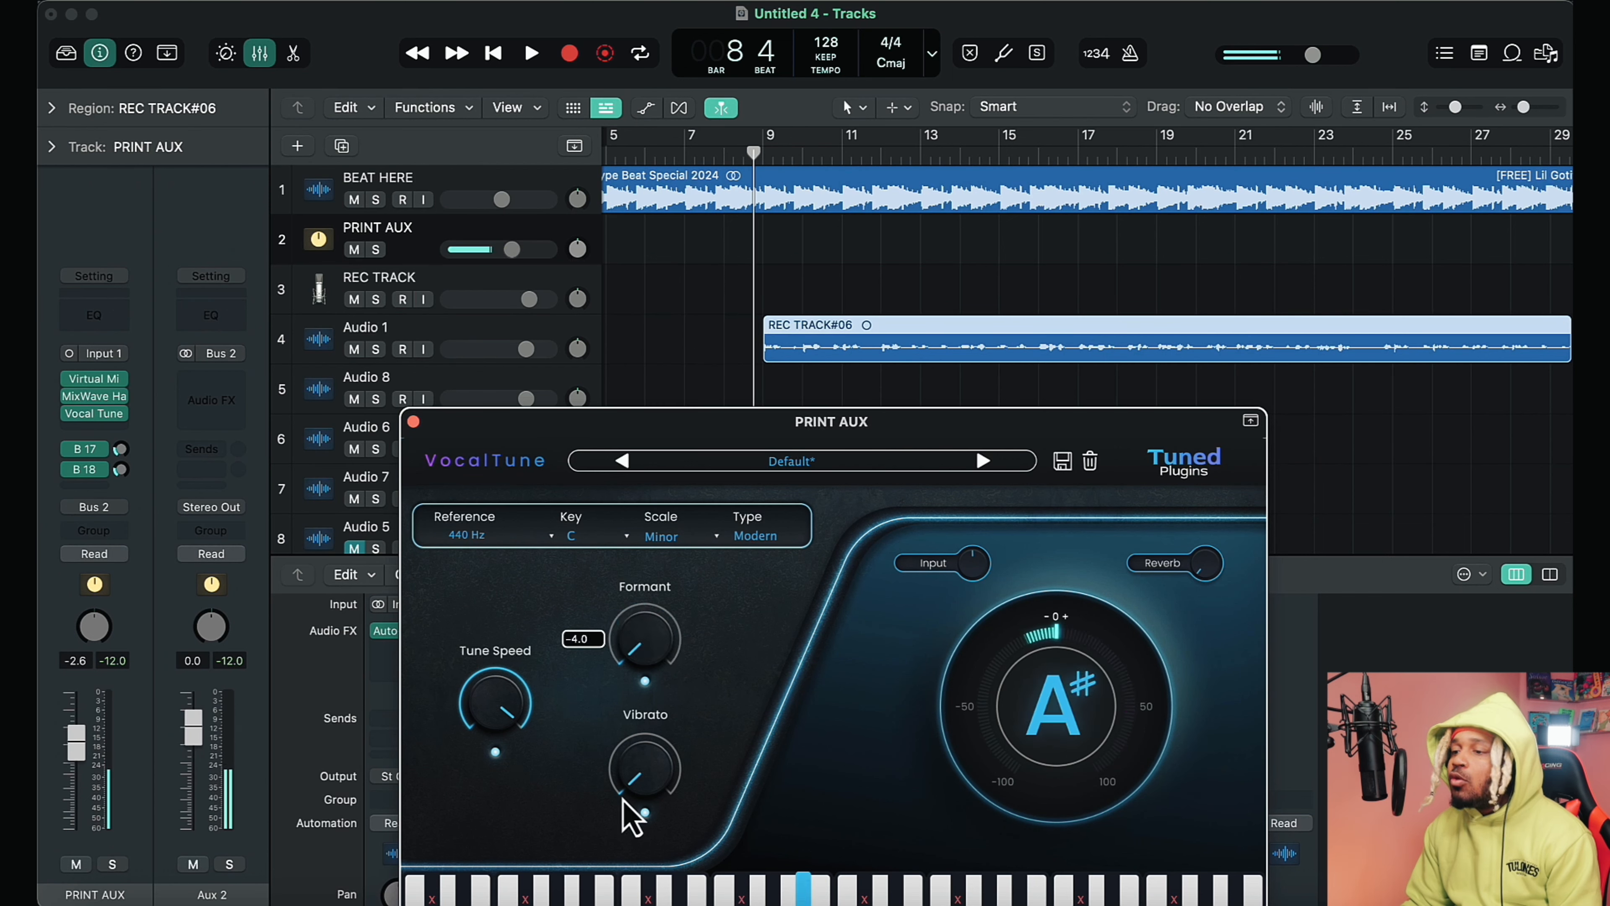
- Record a new vocal take on REC TRACK from bar 6 beat 4 to about bar 30
left_click(673, 156)
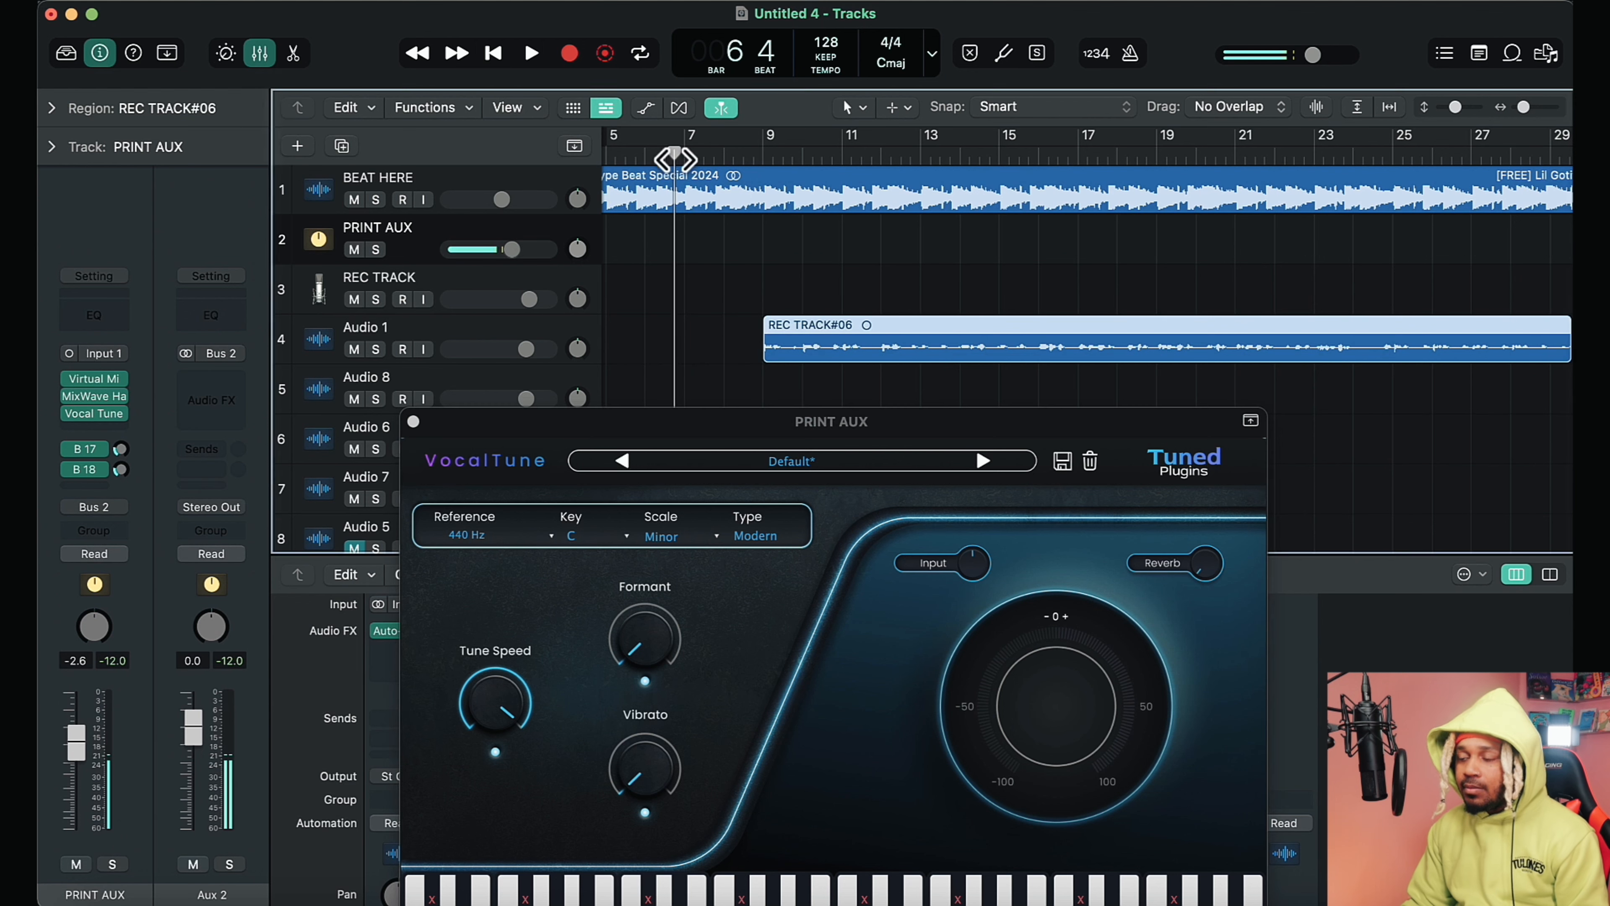
key("r")
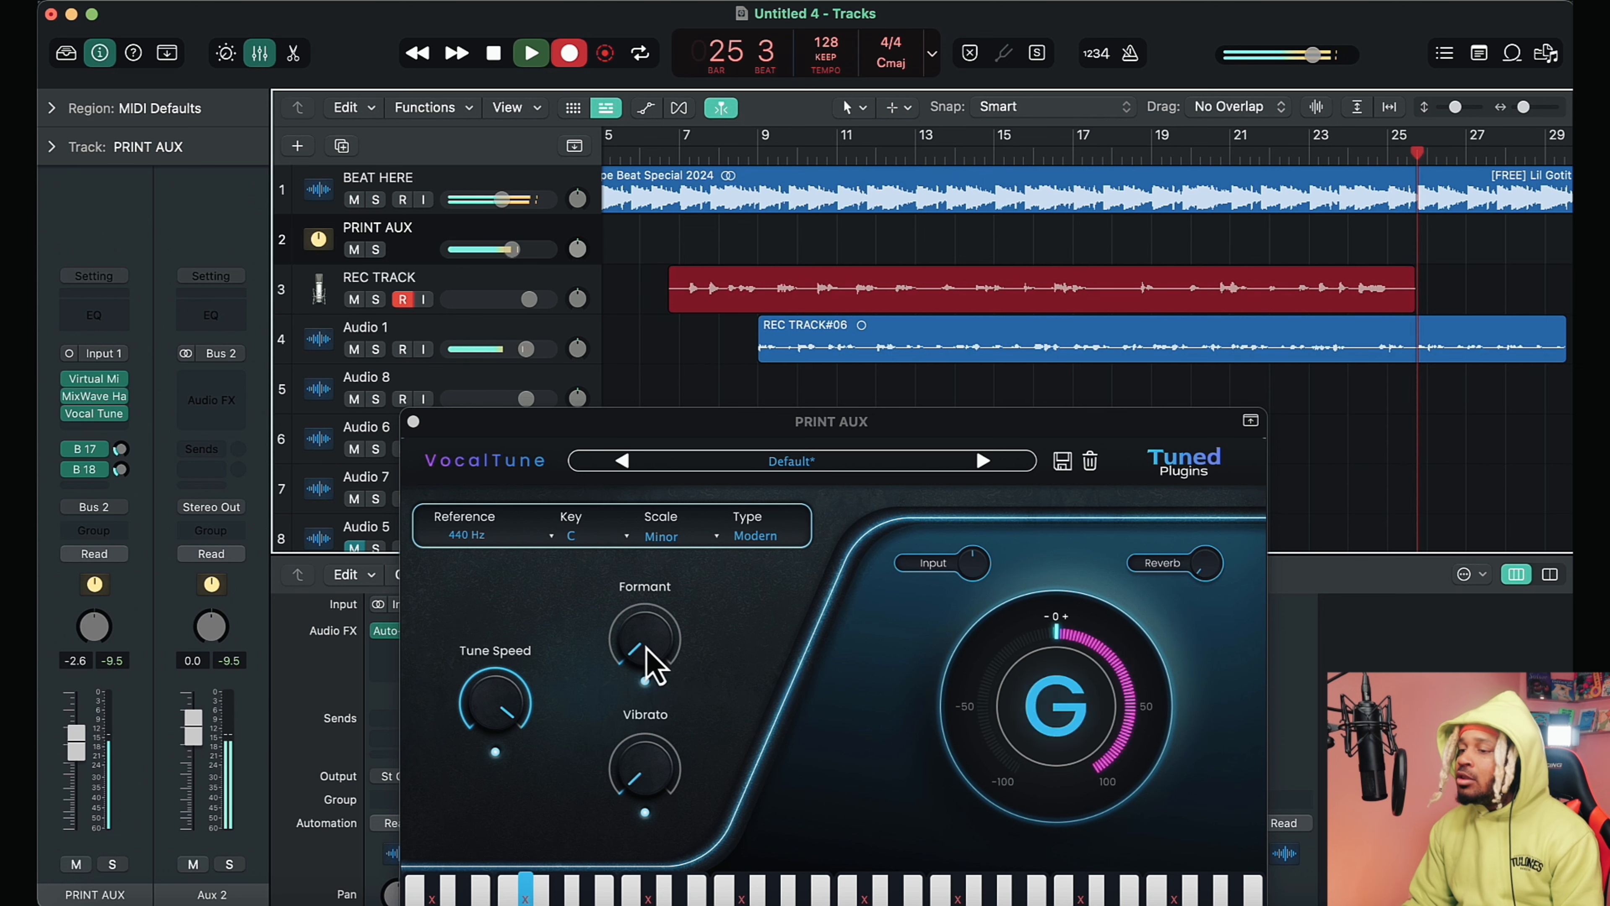
mouse_move(647, 650)
left_mouse_down()
mouse_move(659, 527)
mouse_move(633, 647)
left_mouse_up()
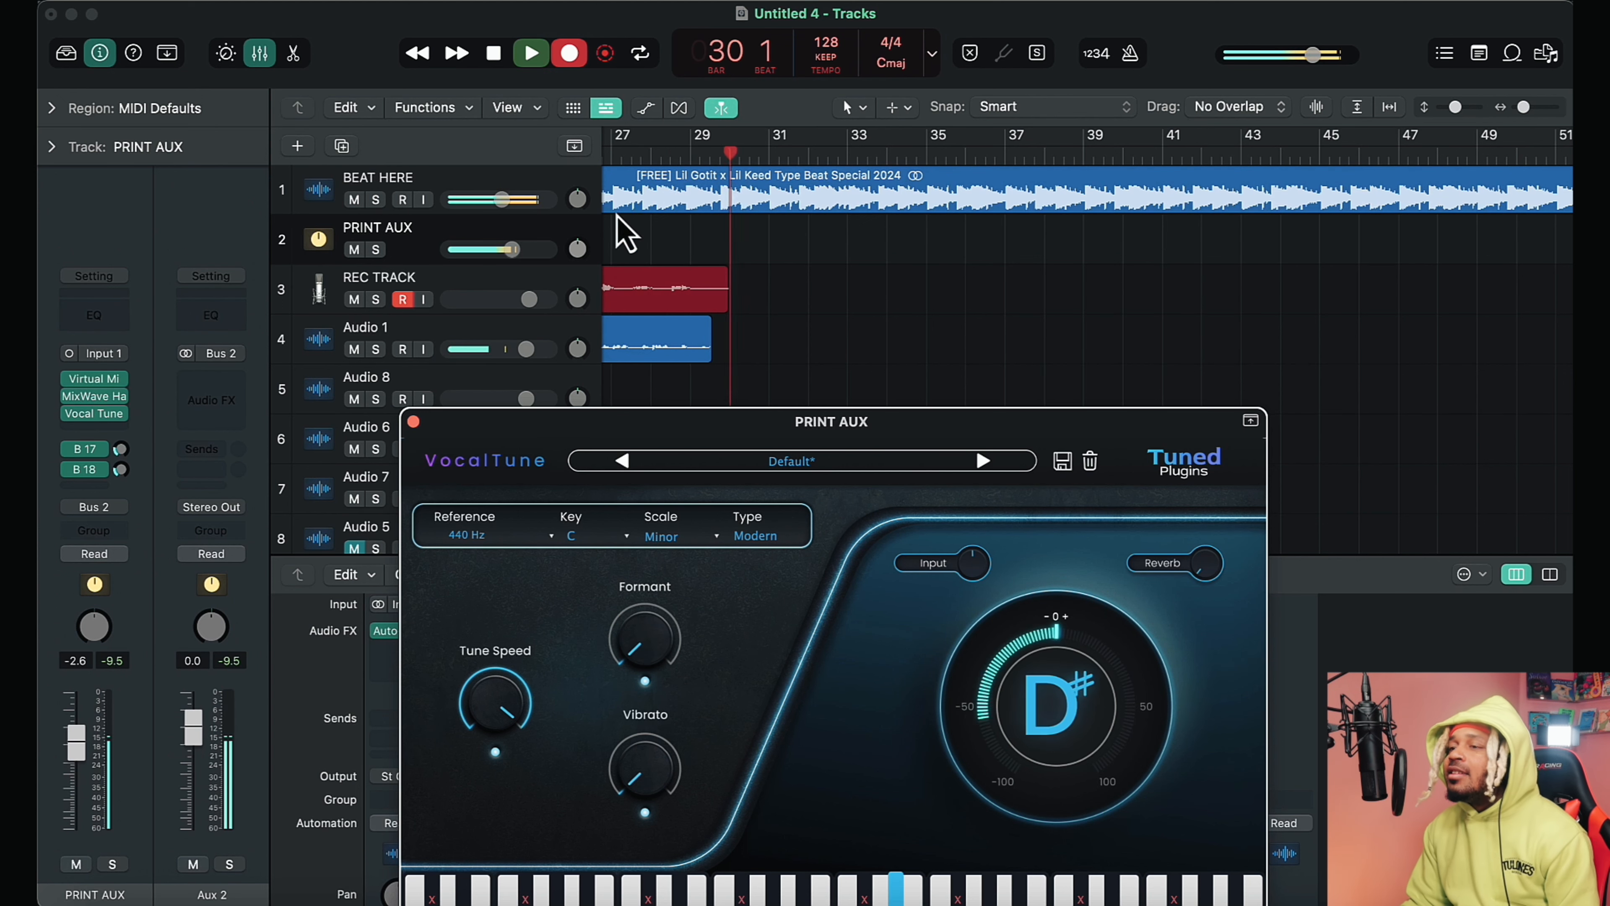
left_click(496, 55)
- Move the REC TRACK#07 take to Audio 8, play it back, and trim its start to bar 9 with the plug-in window clear
scroll(815, 326, "left", 4)
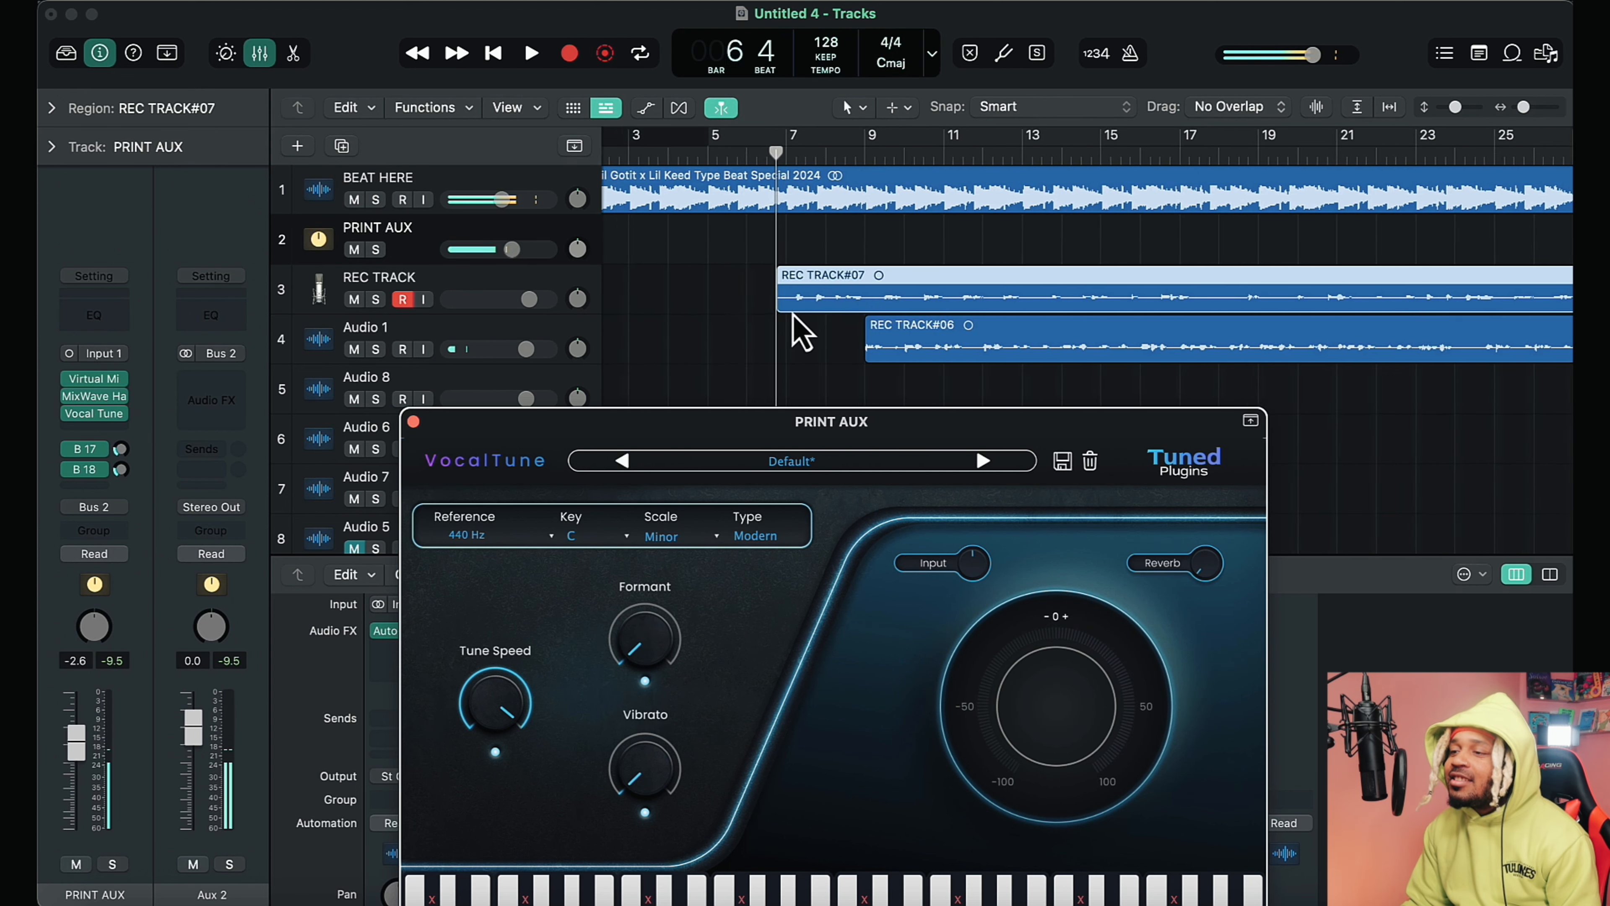
left_click_drag(835, 304, 842, 383)
key("space")
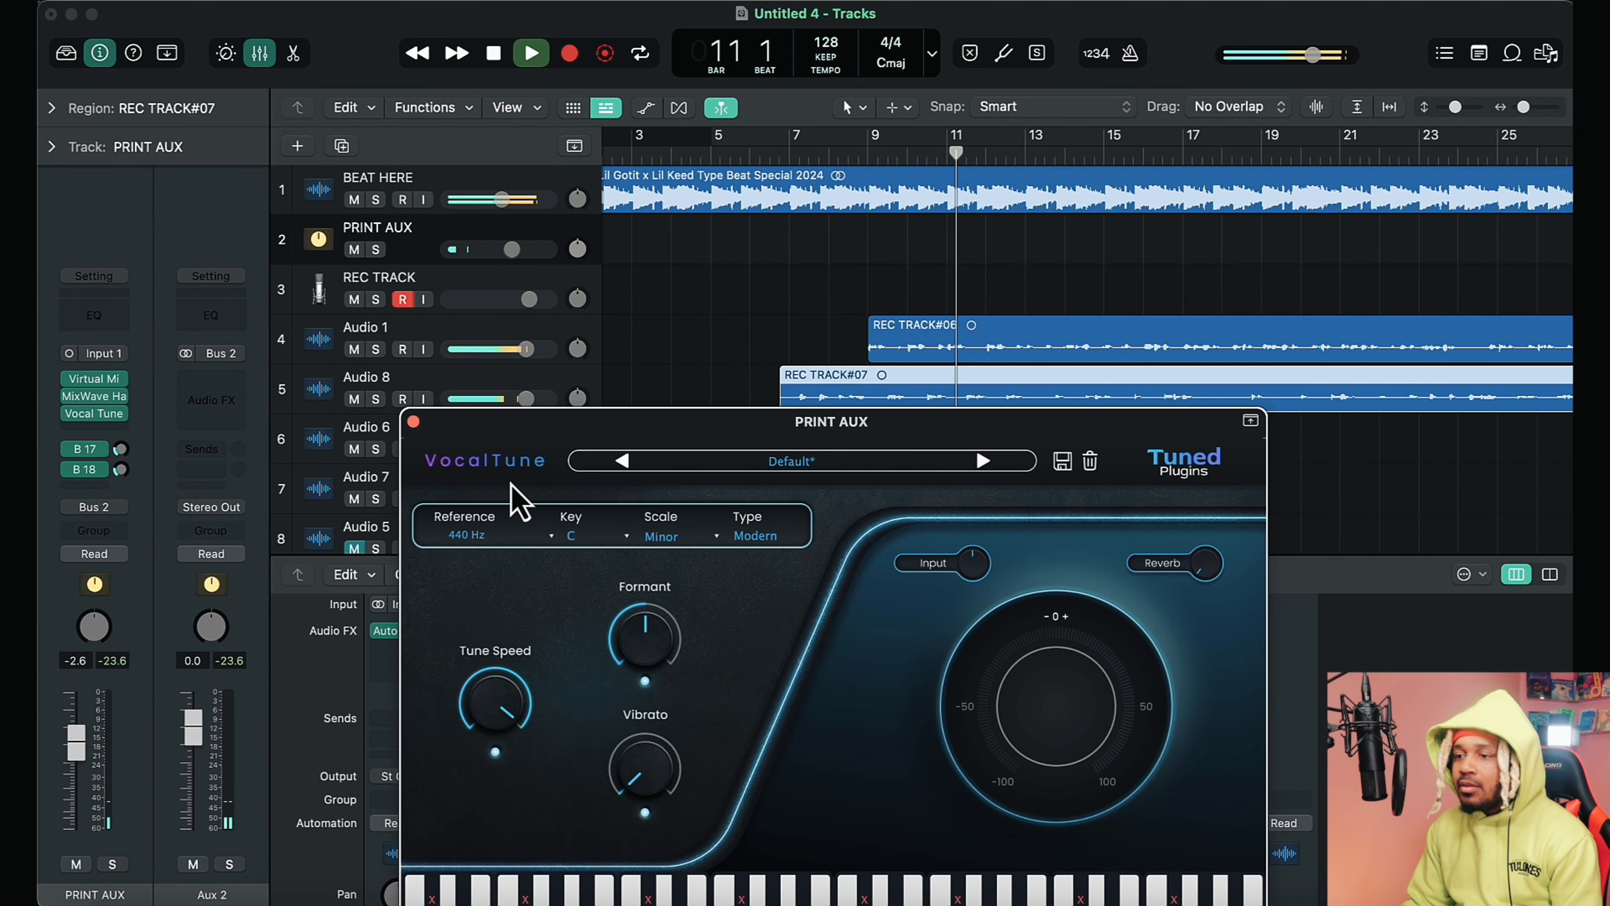
left_click_drag(729, 422, 704, 537)
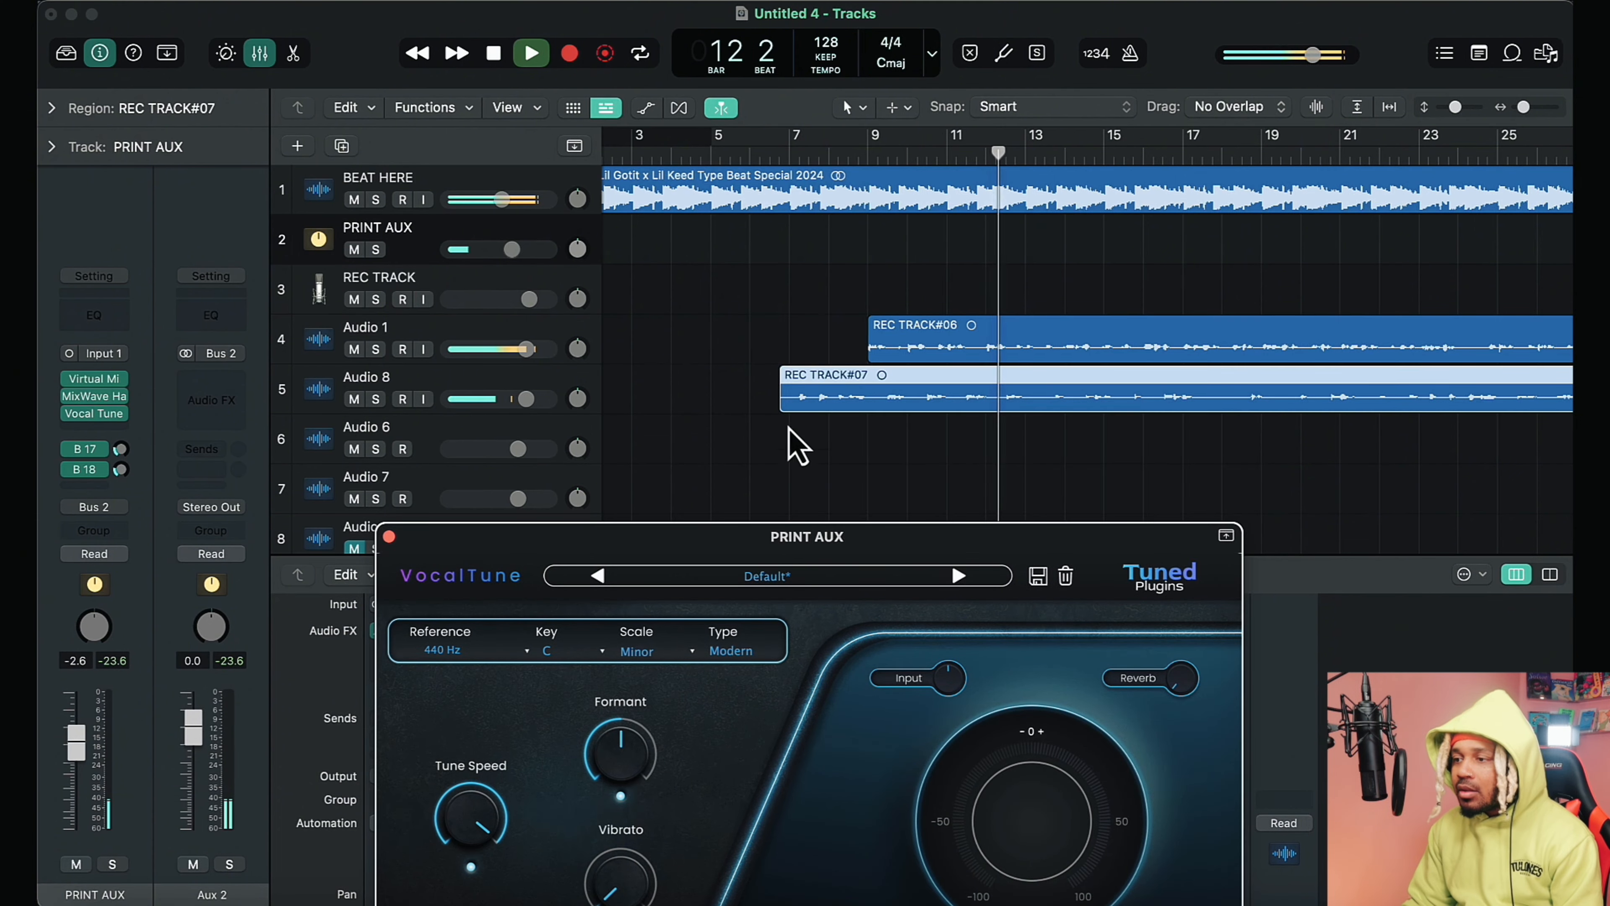
left_click_drag(781, 412, 872, 420)
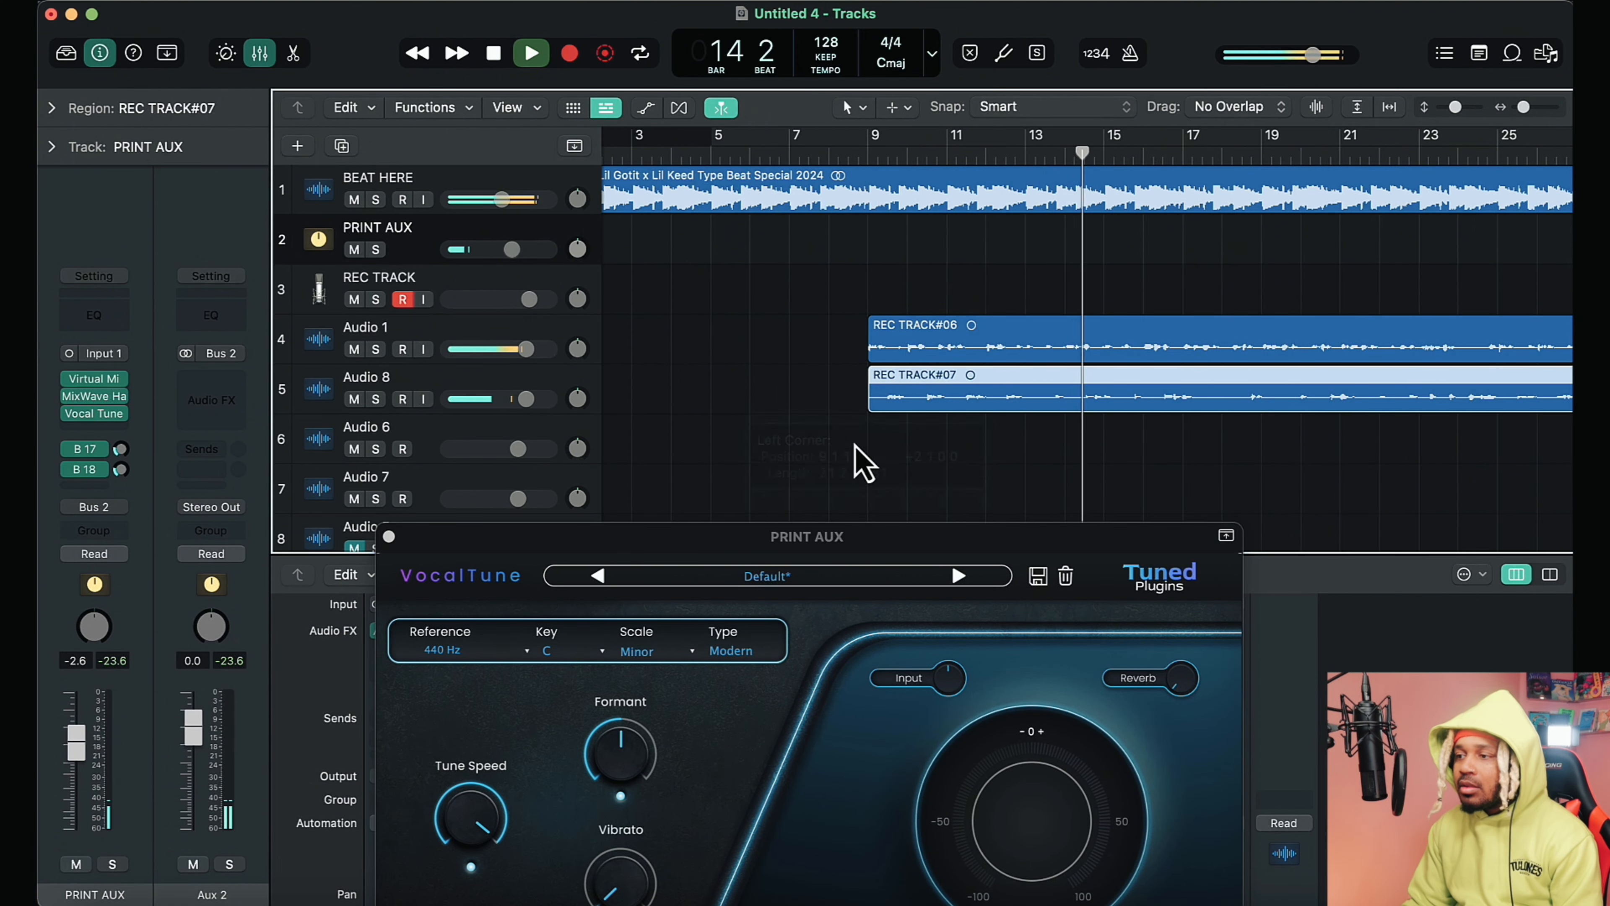
- Set the B 17 send on Audio 8 to -16.5 and select the Audio 1 track
left_click(499, 398)
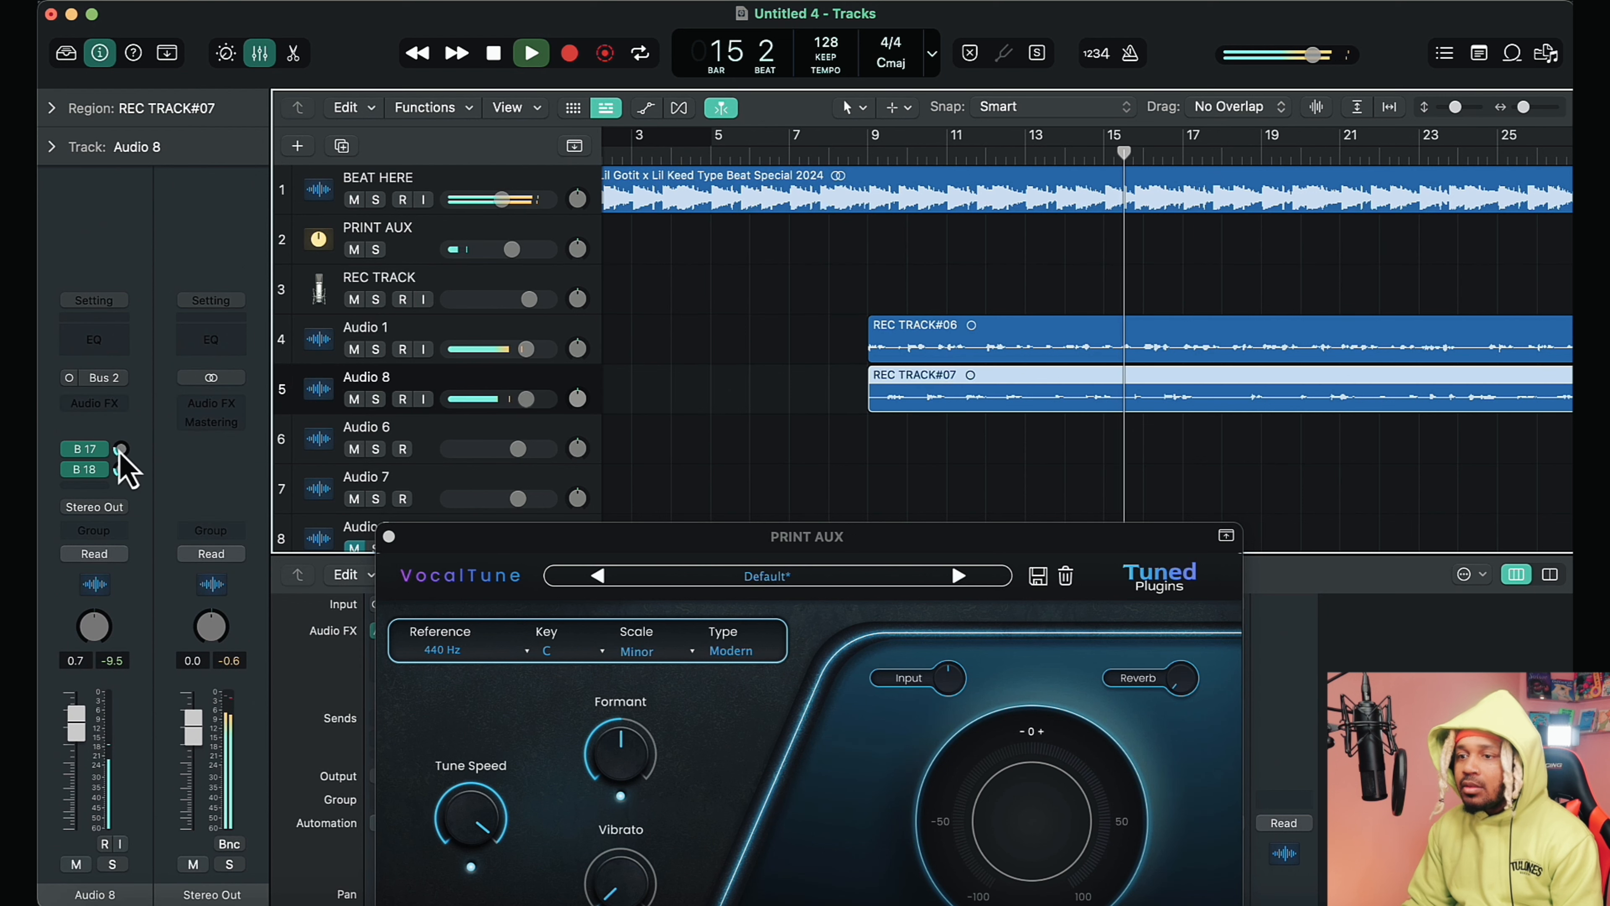
left_click_drag(121, 411, 119, 458)
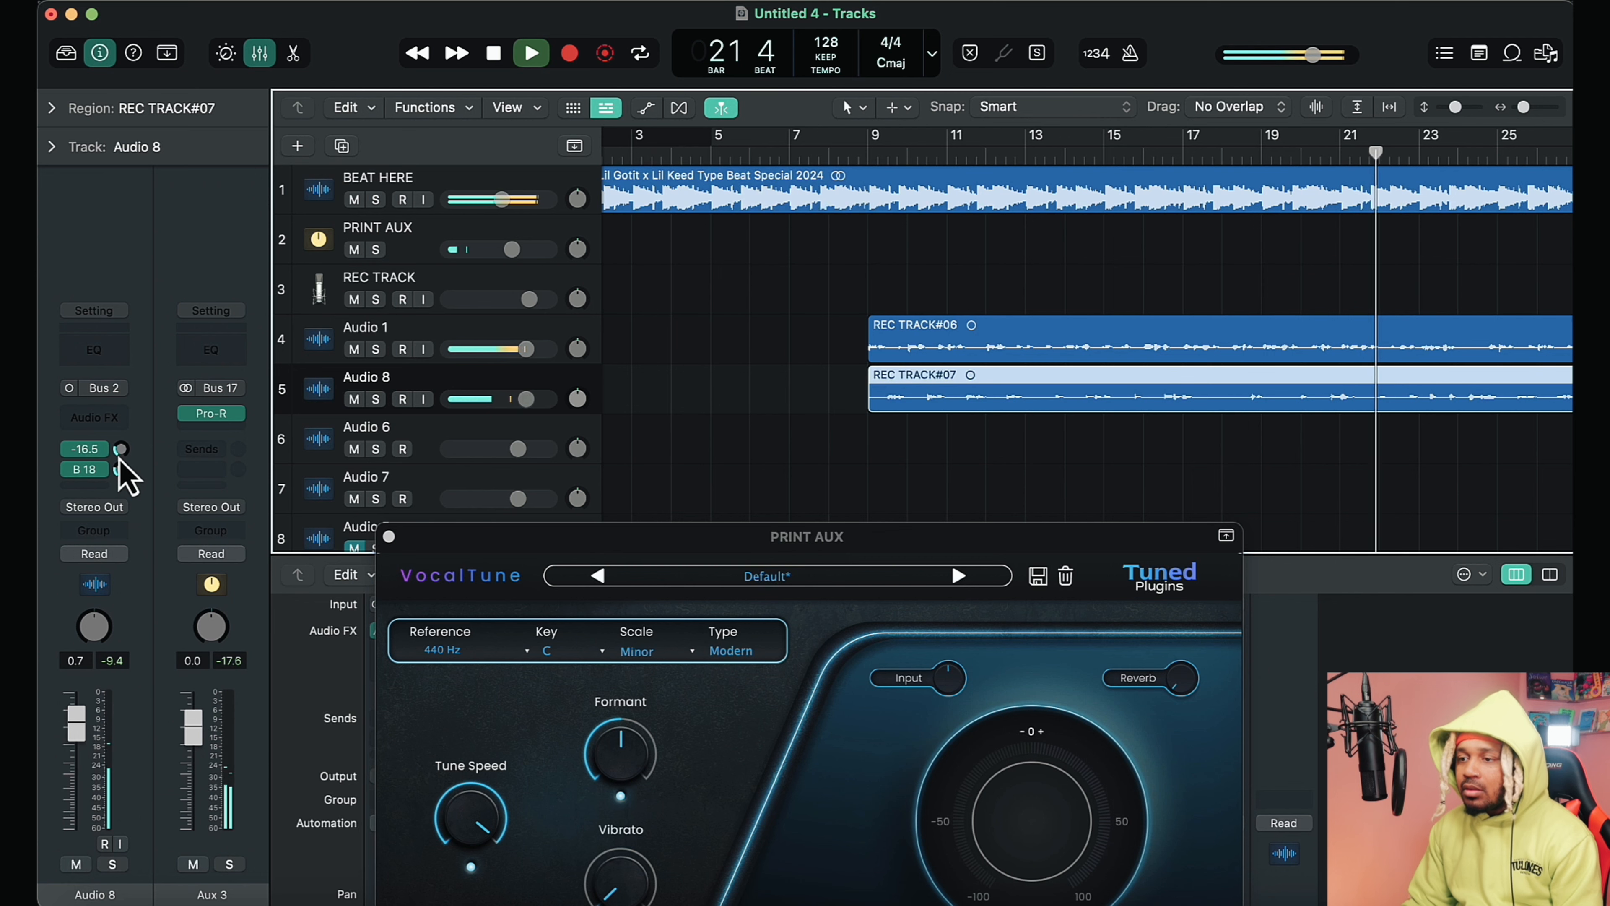
left_click(480, 328)
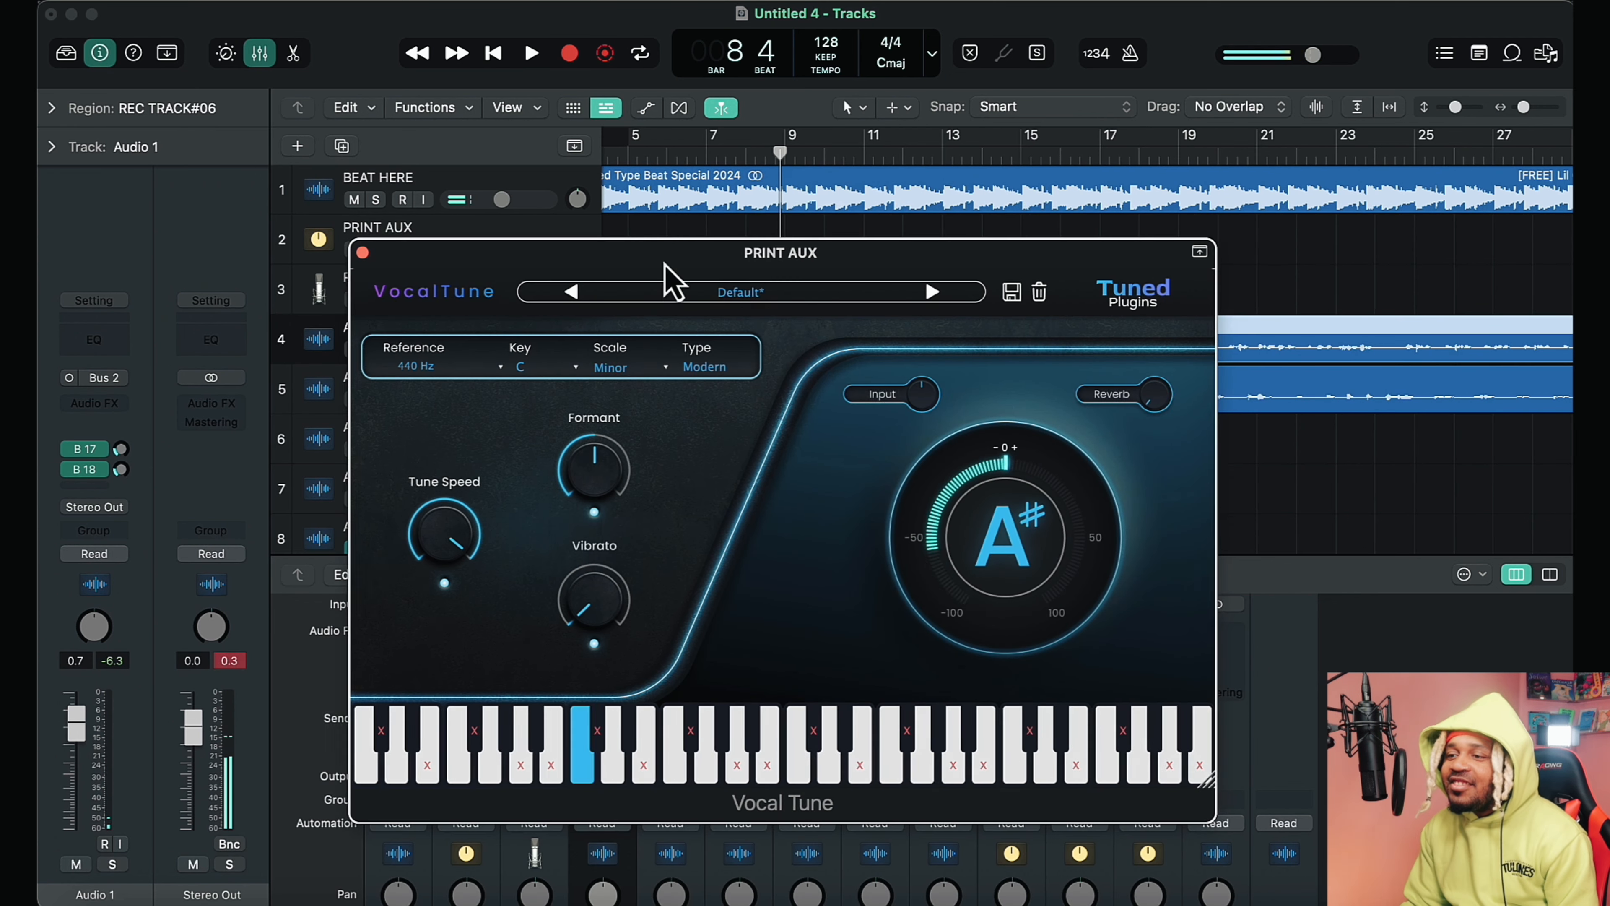
- Try the Vocal Tune Vibrato at about half and at 22%, and return it to 0%
left_click_drag(663, 264, 660, 260)
left_click_drag(609, 608, 608, 488)
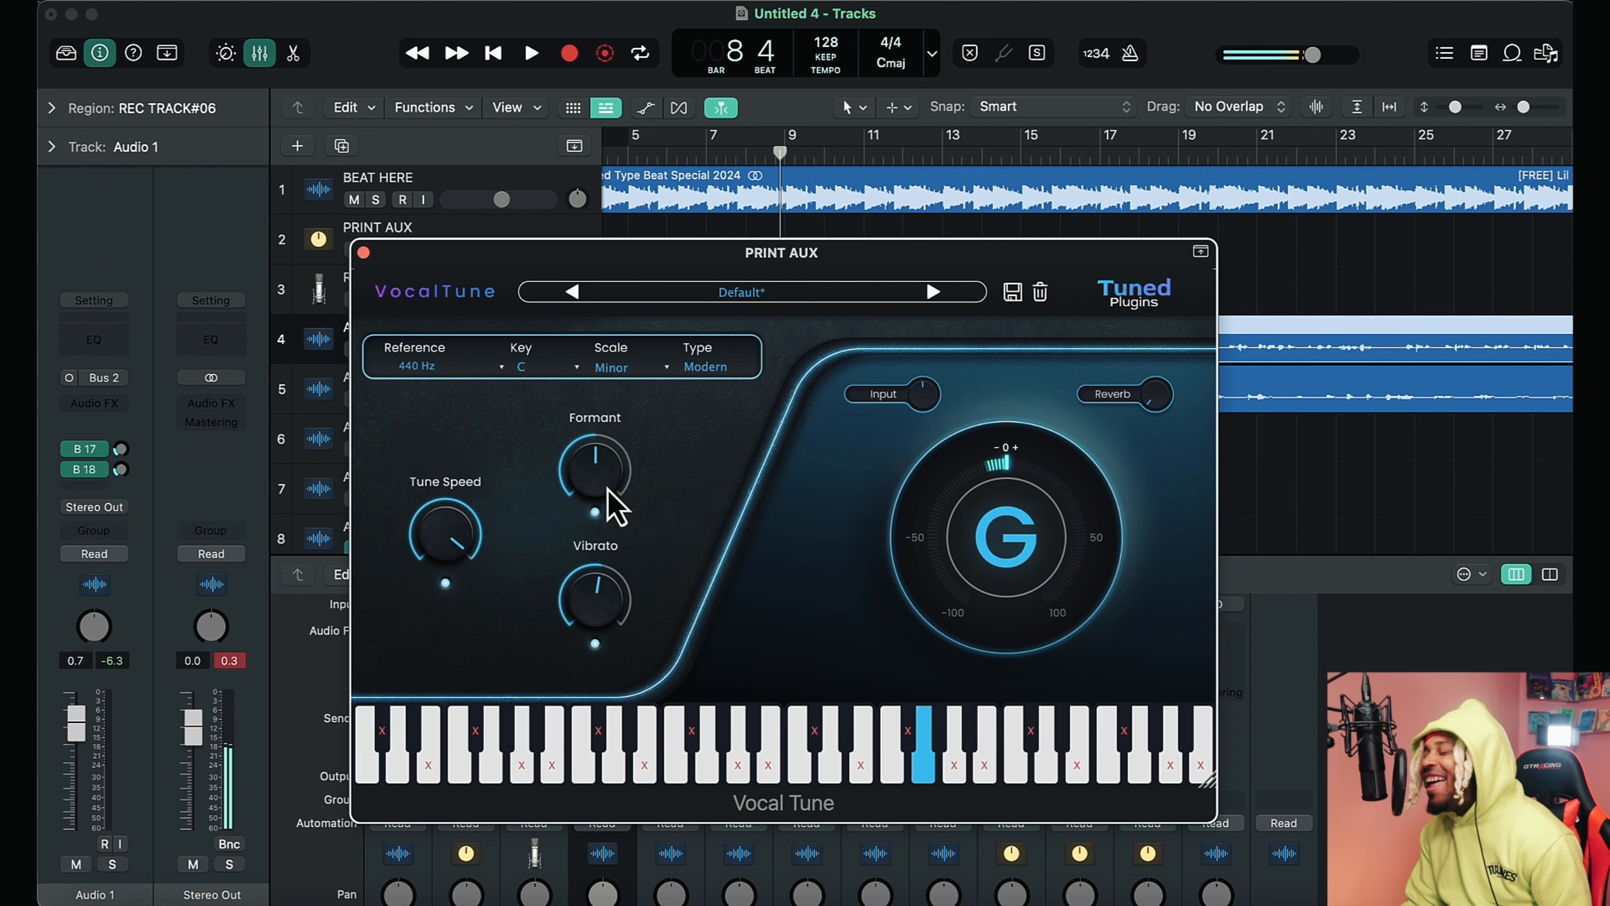
left_click_drag(606, 481, 575, 533)
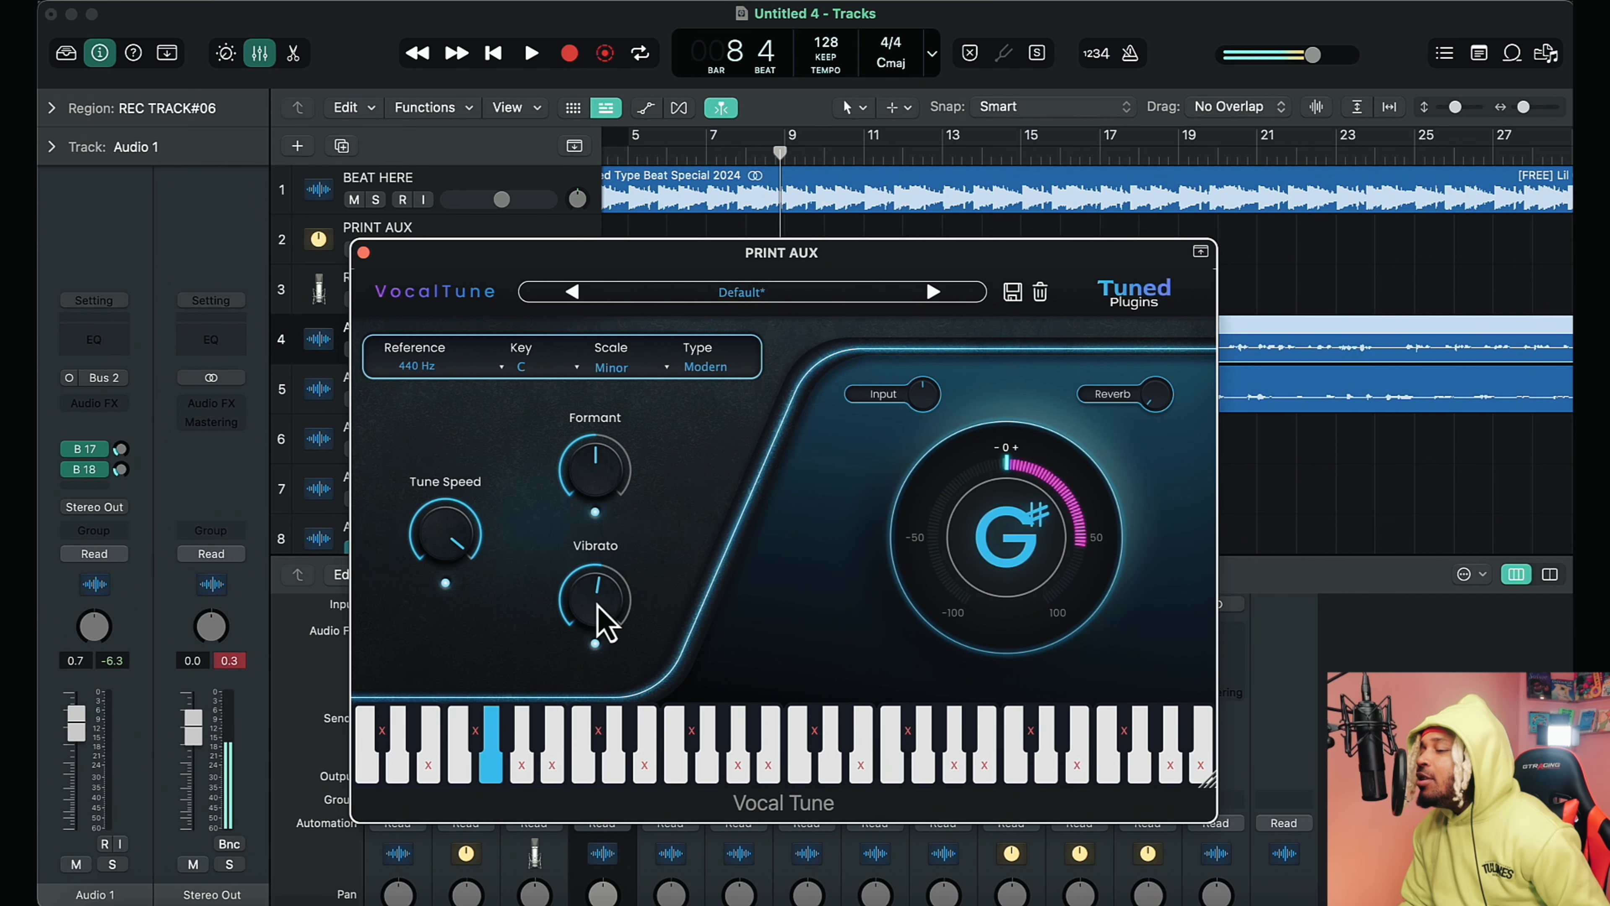
mouse_move(596, 609)
left_mouse_down()
mouse_move(604, 560)
mouse_move(576, 620)
left_mouse_up()
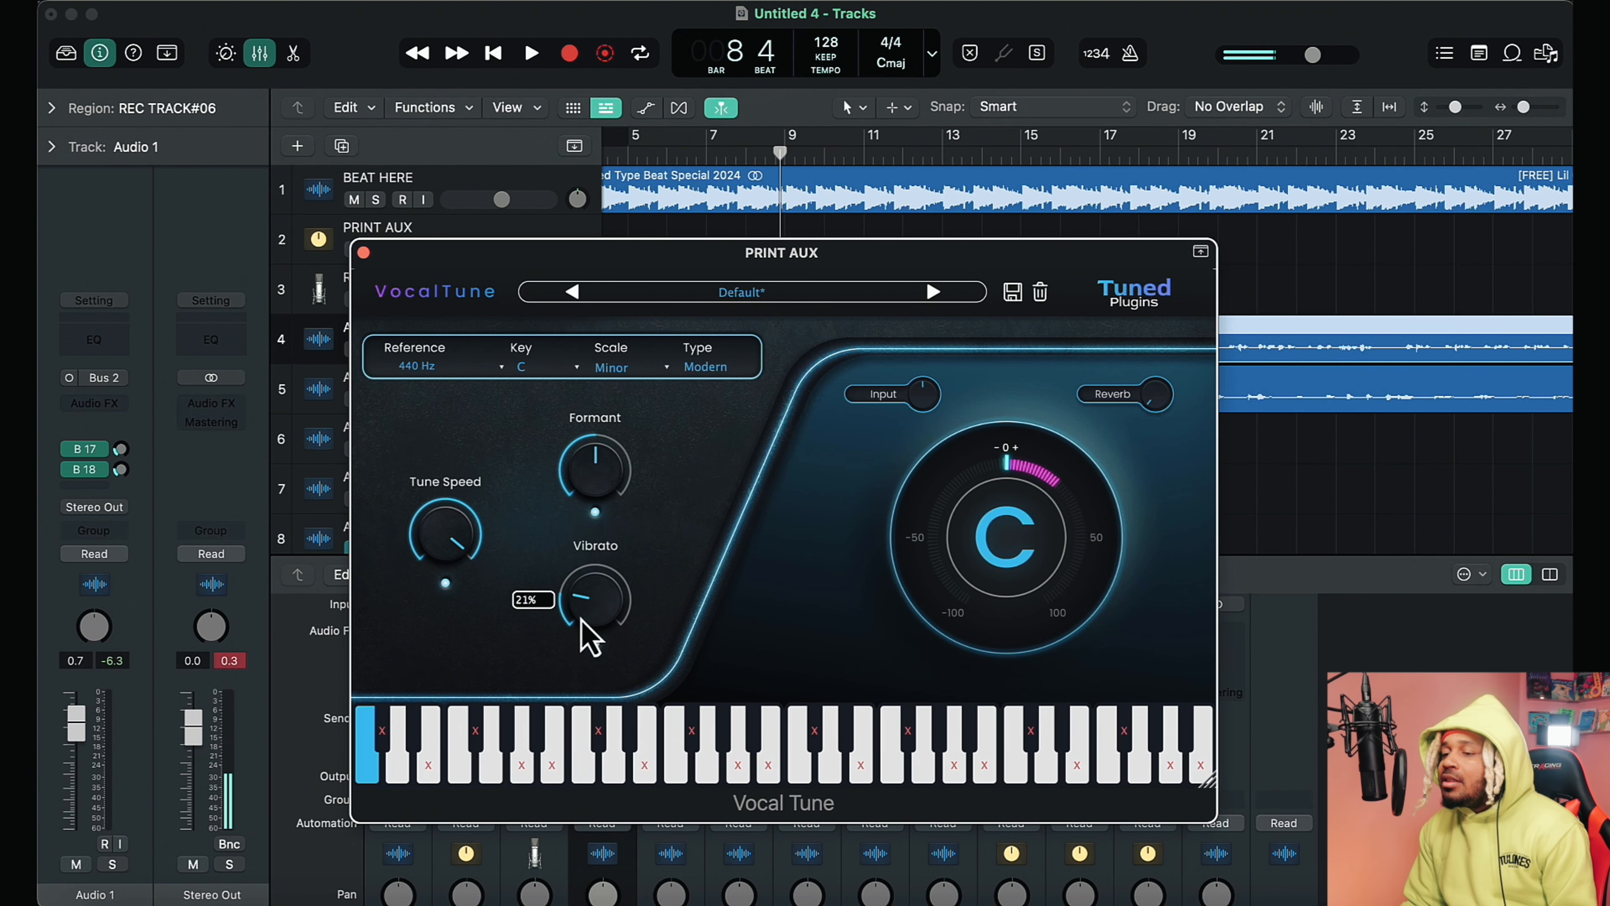
left_click_drag(591, 599, 575, 604)
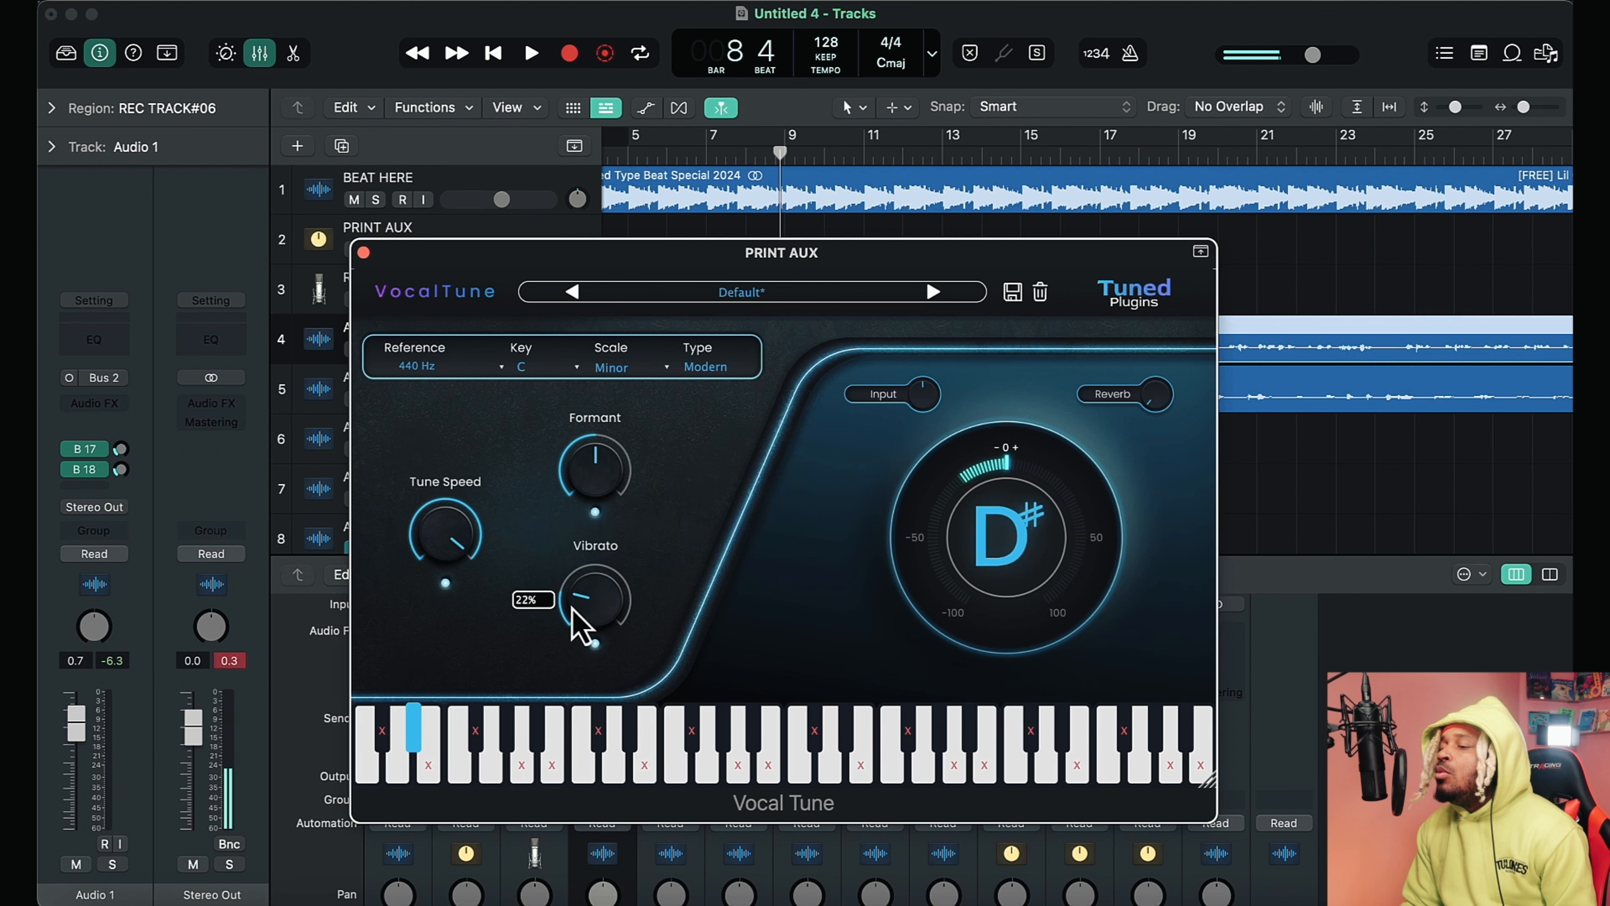
left_click_drag(576, 603, 582, 483)
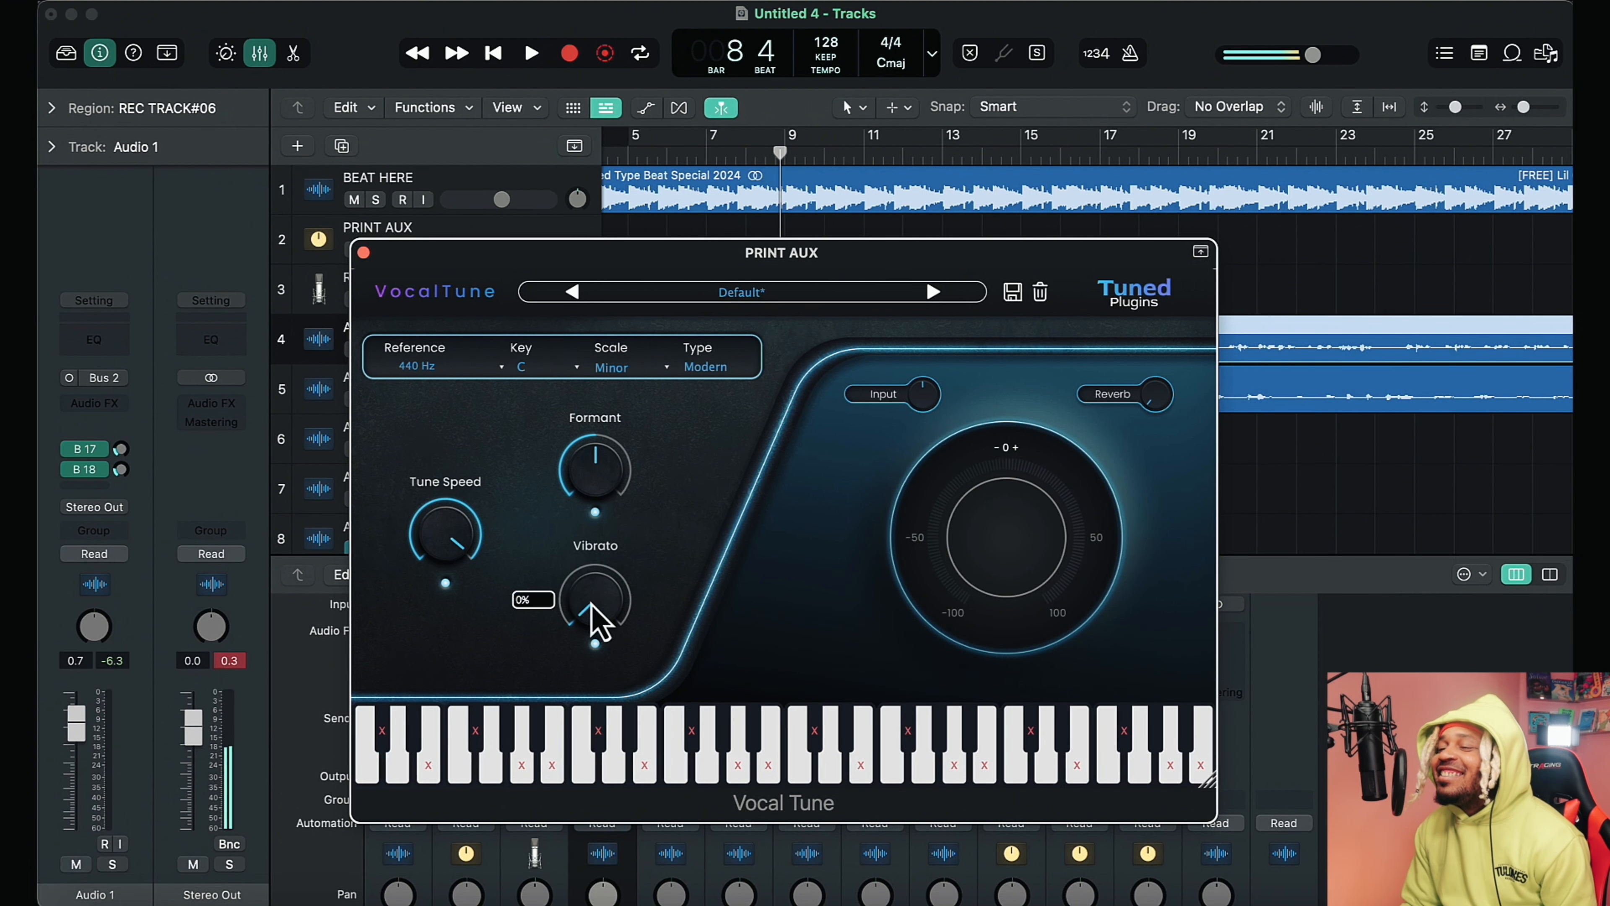
- Play the takes from about bar 9, raise Vibrato past 50%, and switch the Vocal Tune Type to Transparent
key("space")
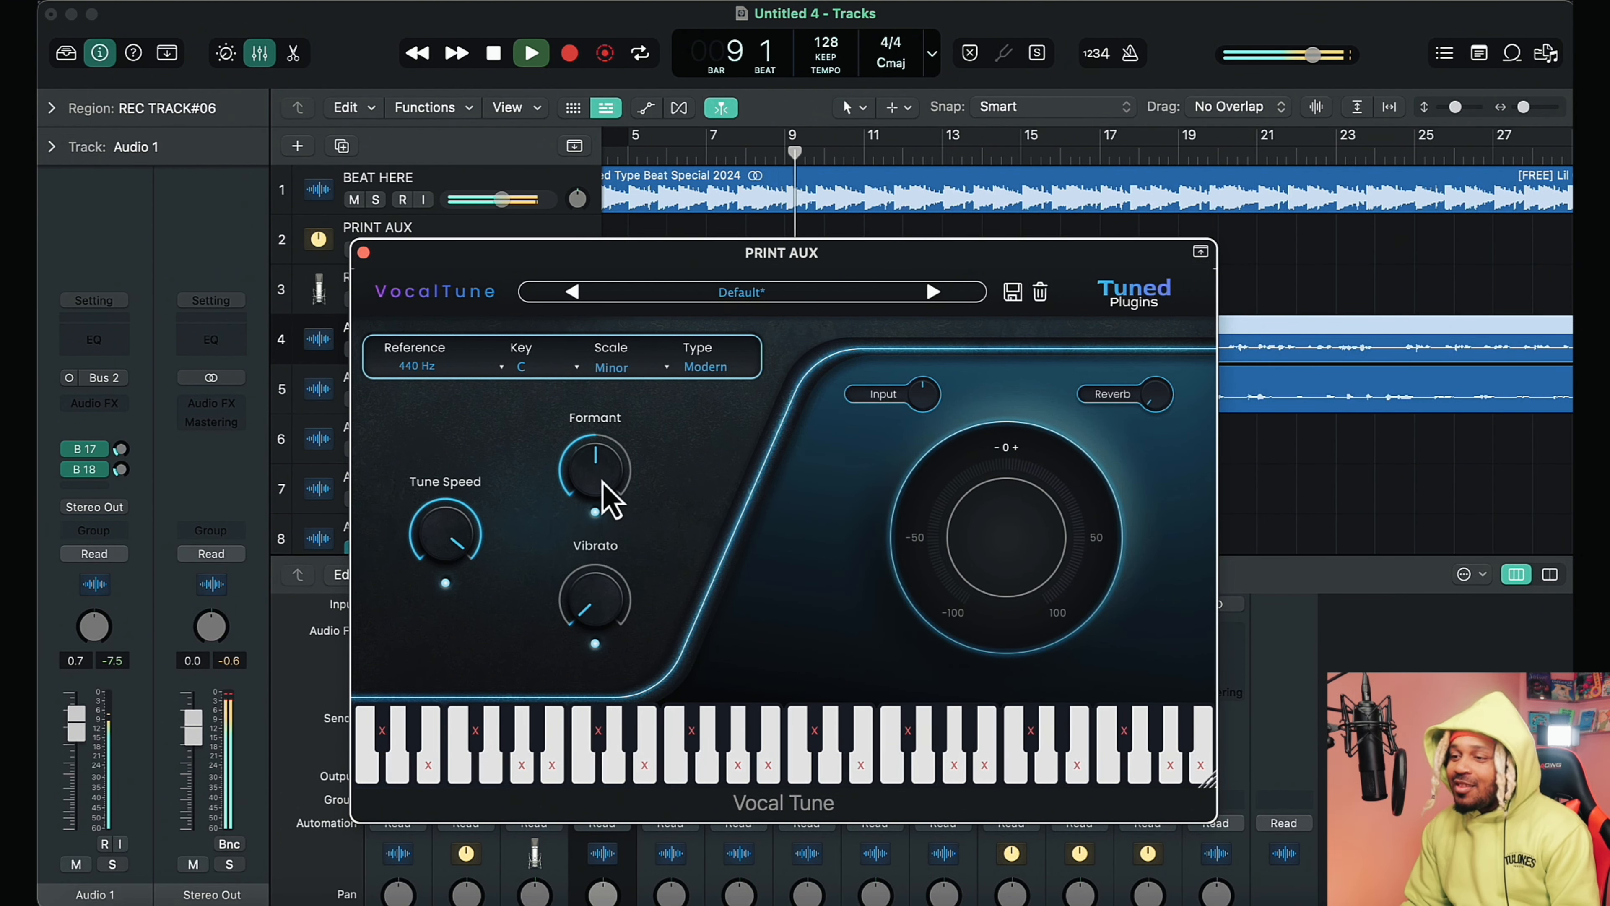
left_click_drag(604, 629, 603, 575)
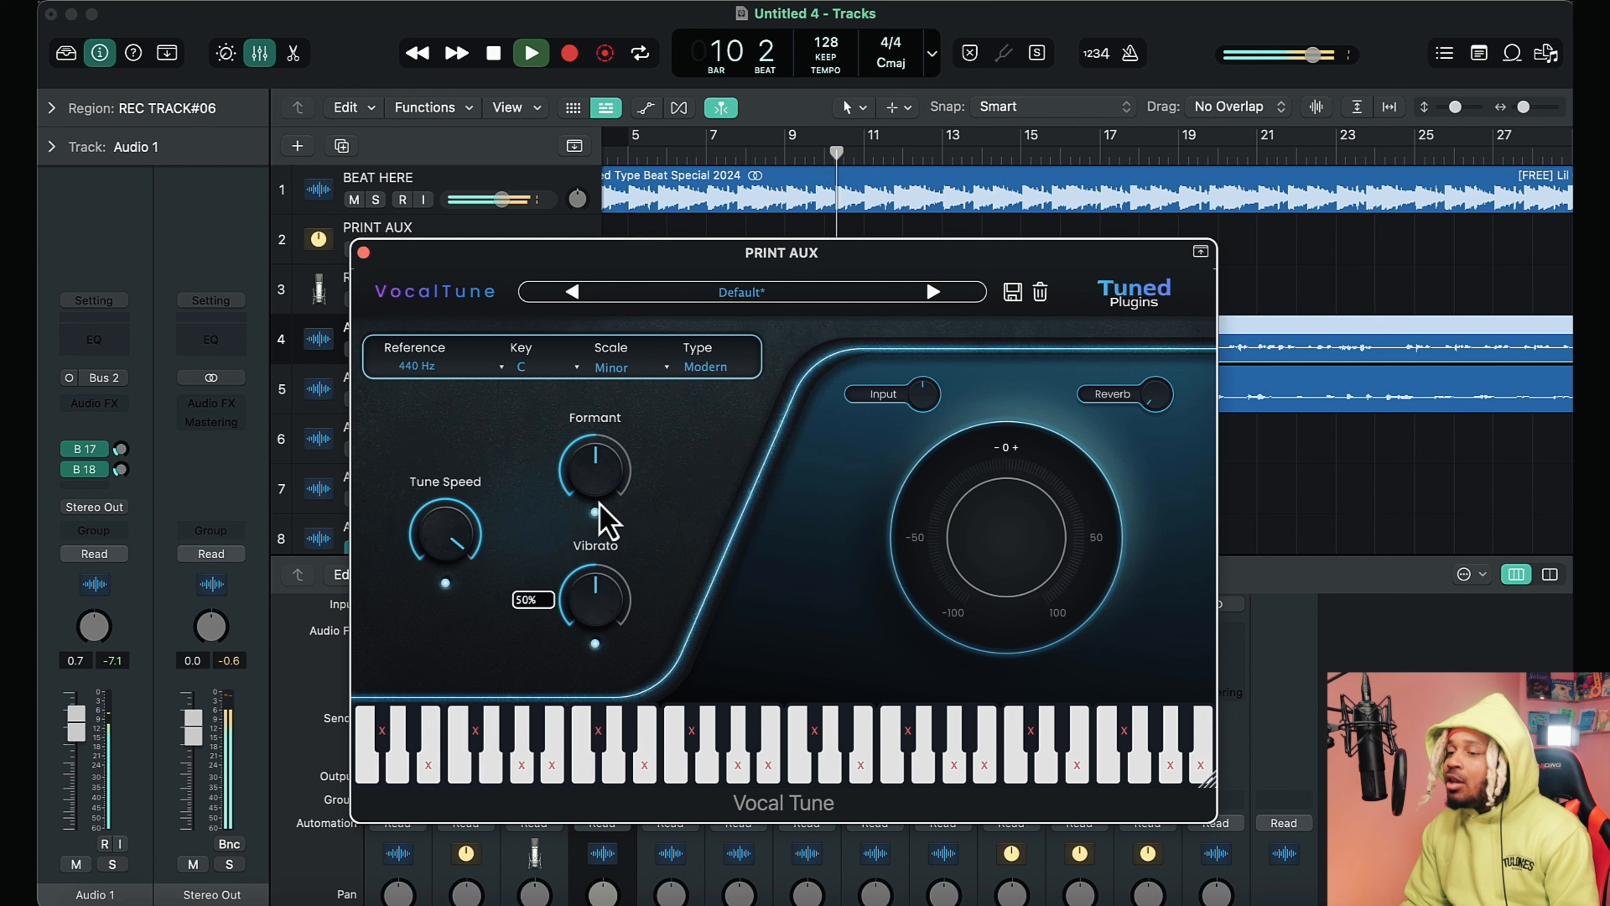
left_click_drag(600, 490, 600, 484)
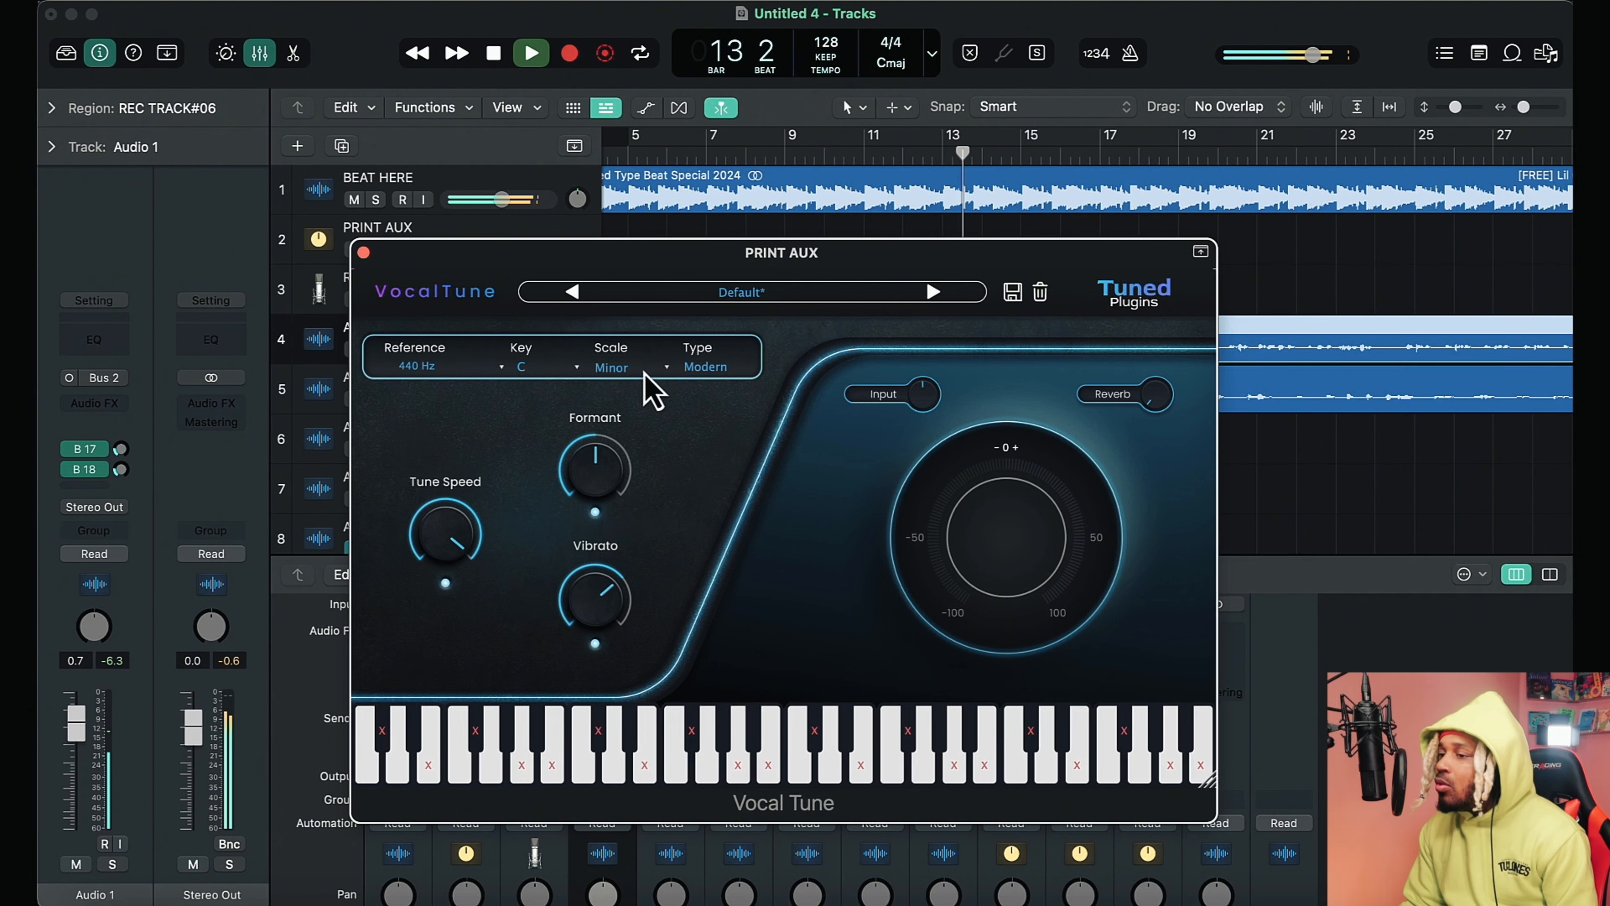
left_click(704, 367)
left_click(715, 393)
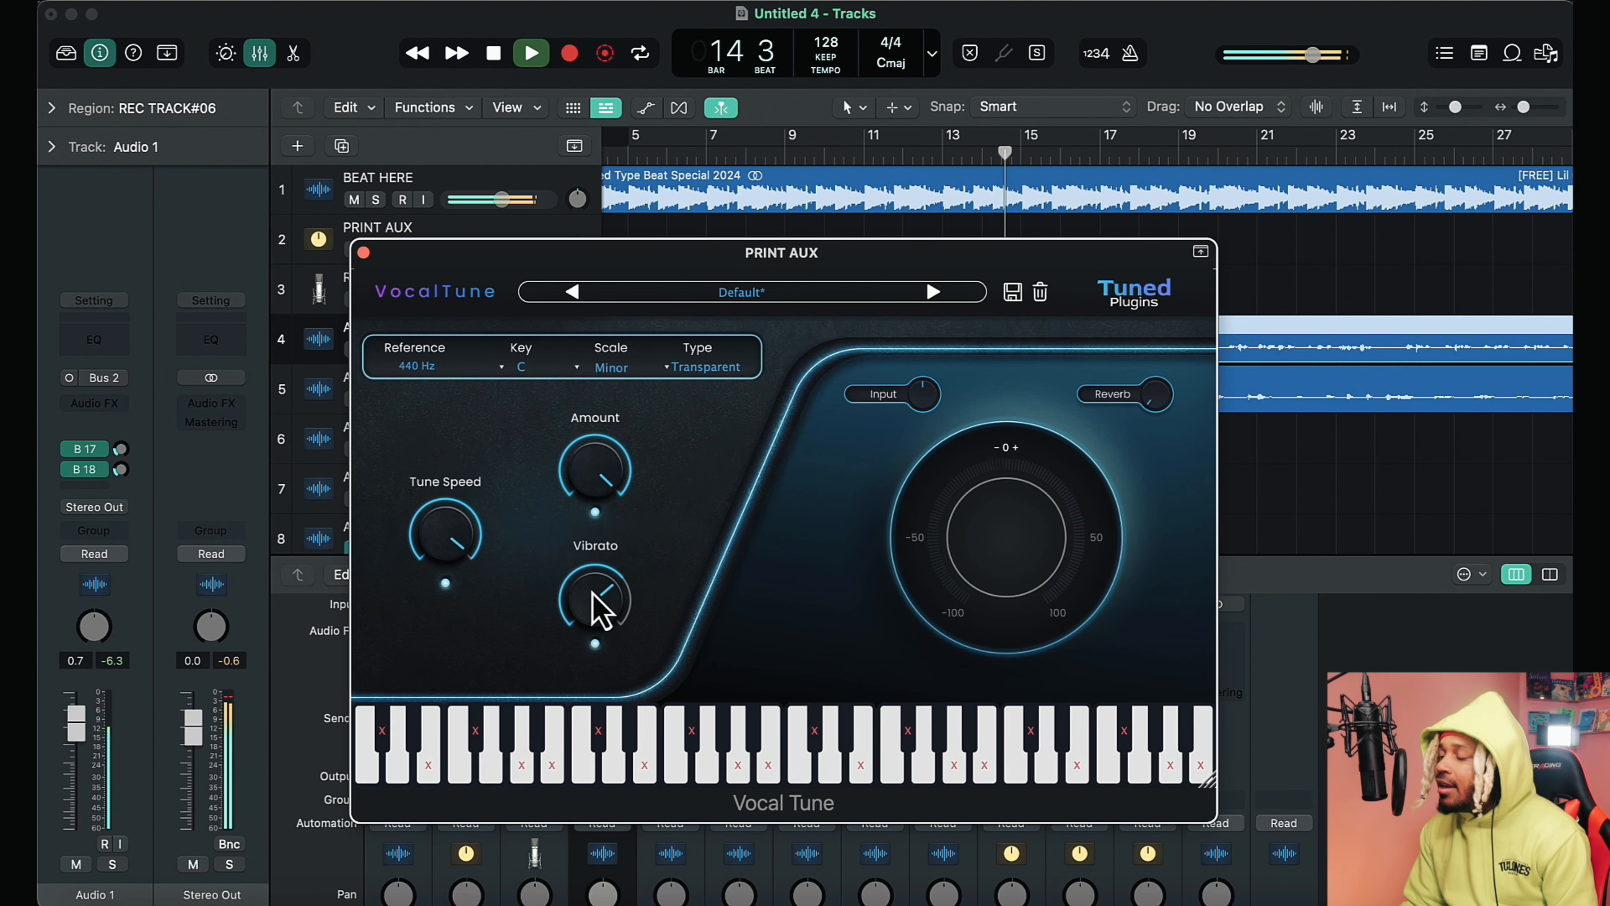
mouse_move(594, 604)
left_mouse_down()
mouse_move(596, 580)
mouse_move(593, 676)
mouse_move(611, 593)
mouse_move(606, 606)
left_mouse_up()
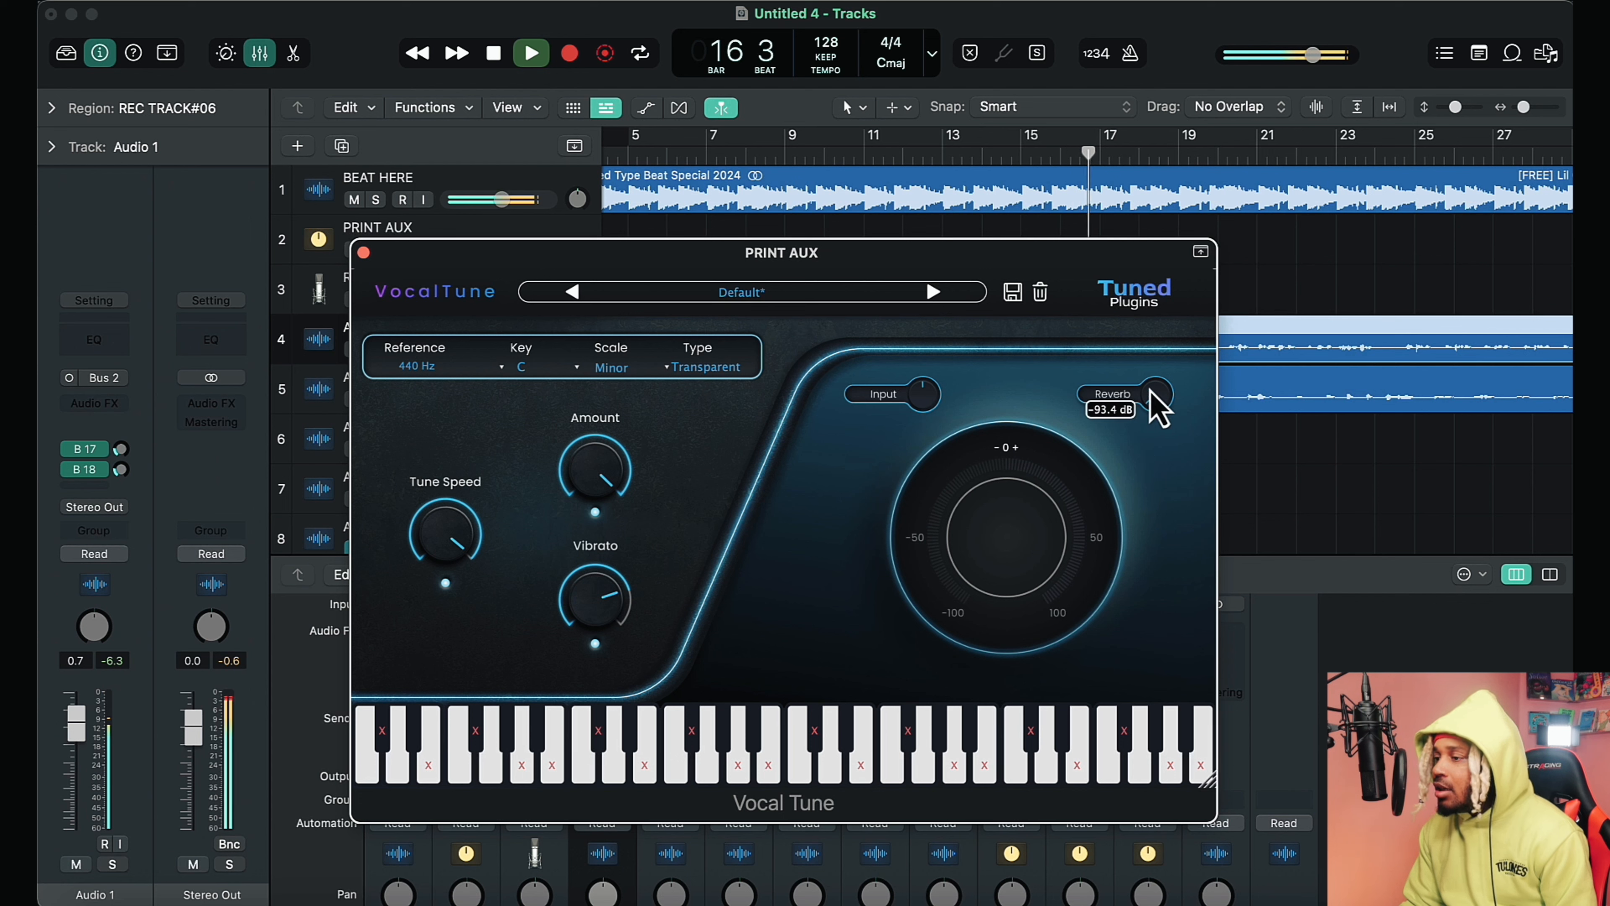
- Turn up the Vocal Tune Reverb, raise Vibrato to its maximum, and bring it back to its minimum
left_click_drag(1158, 406, 1153, 253)
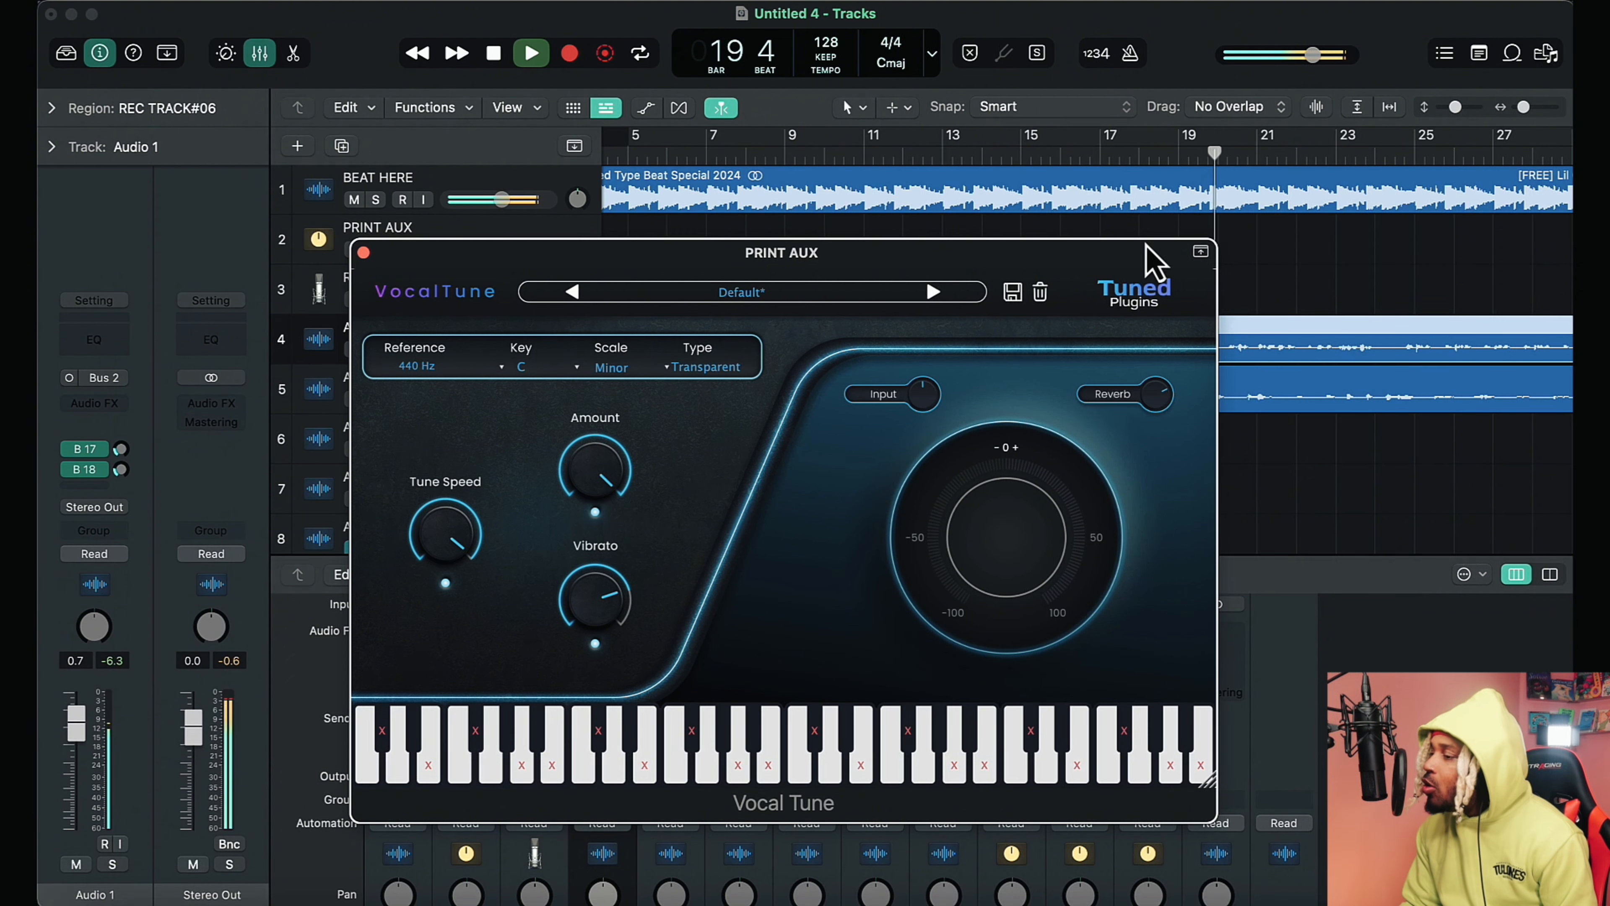
left_click_drag(578, 613, 611, 557)
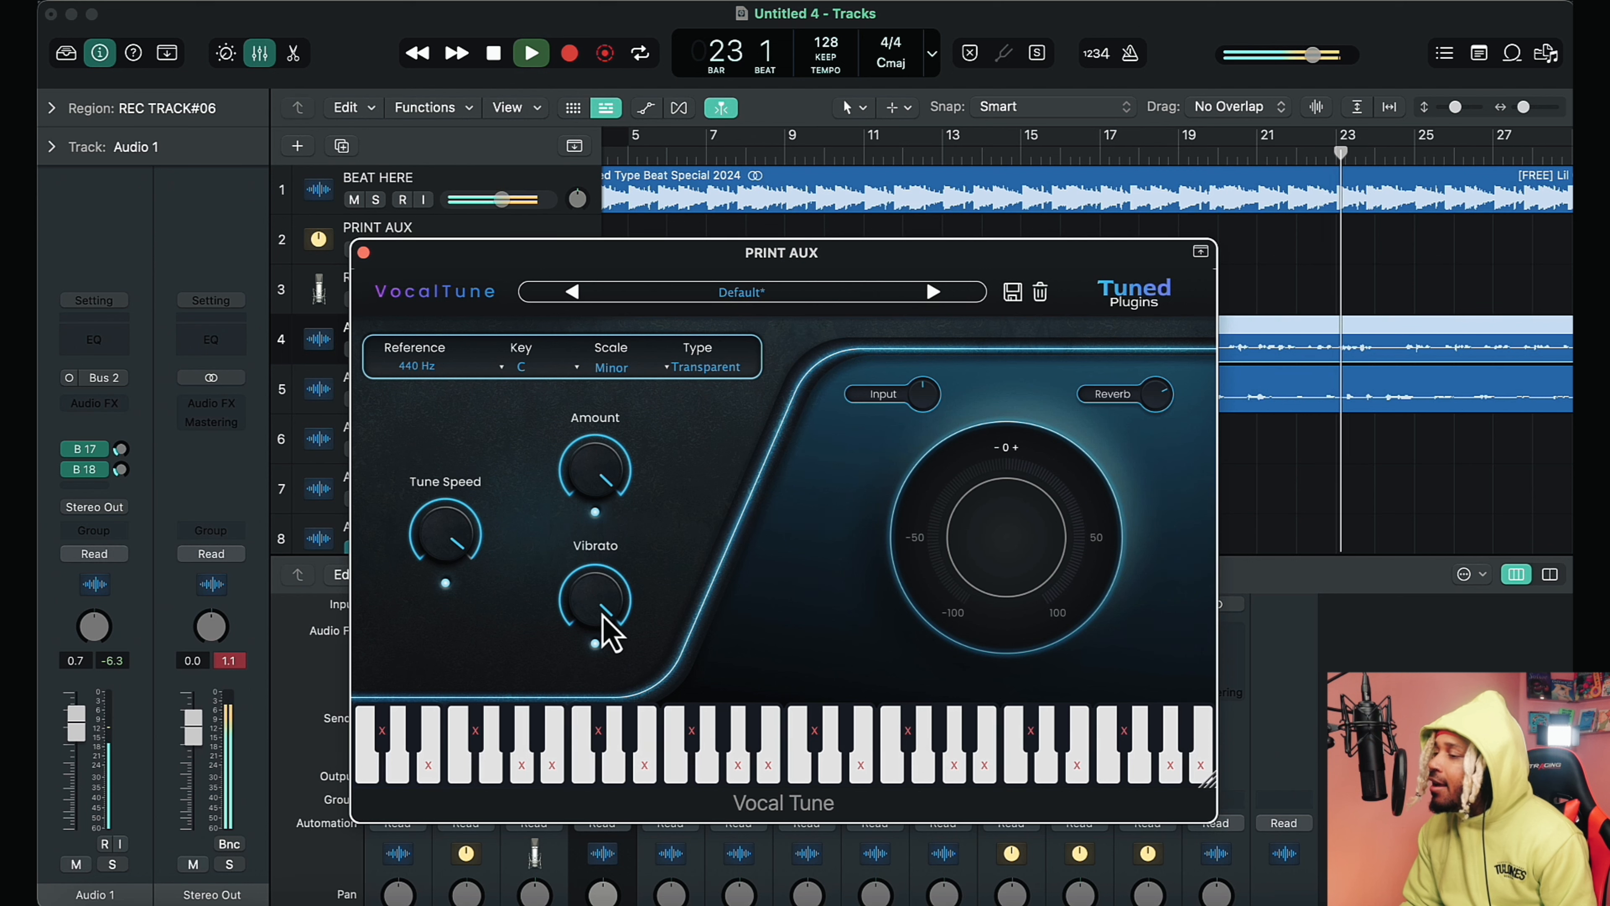
left_click_drag(603, 614, 585, 666)
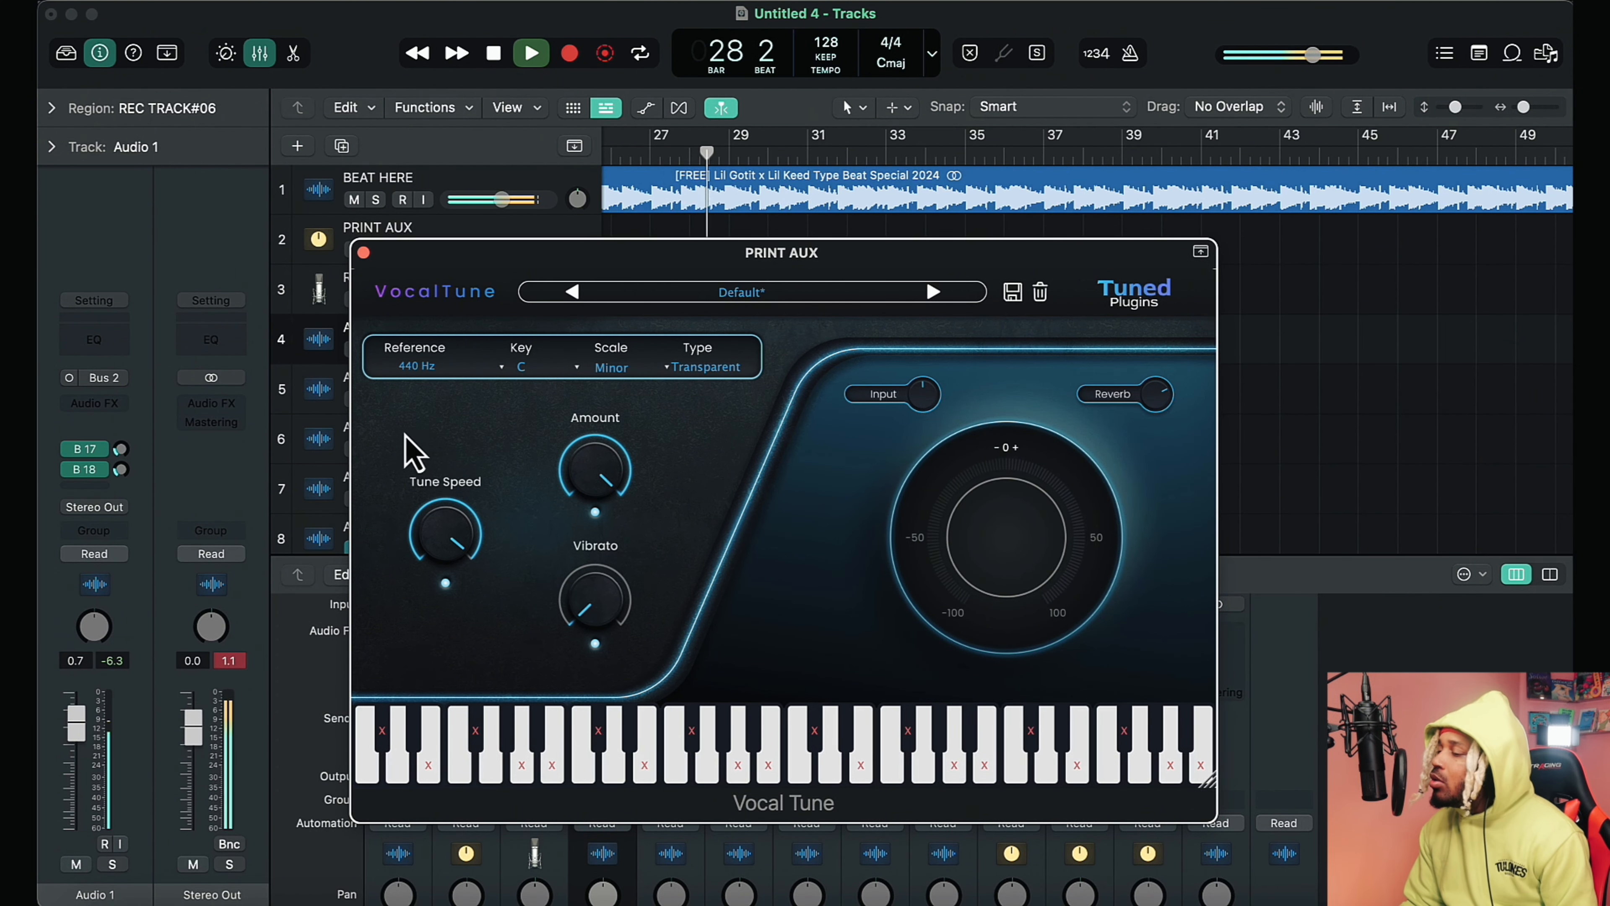
- Close the Vocal Tune window and mute the Audio 8 track
left_click(363, 253)
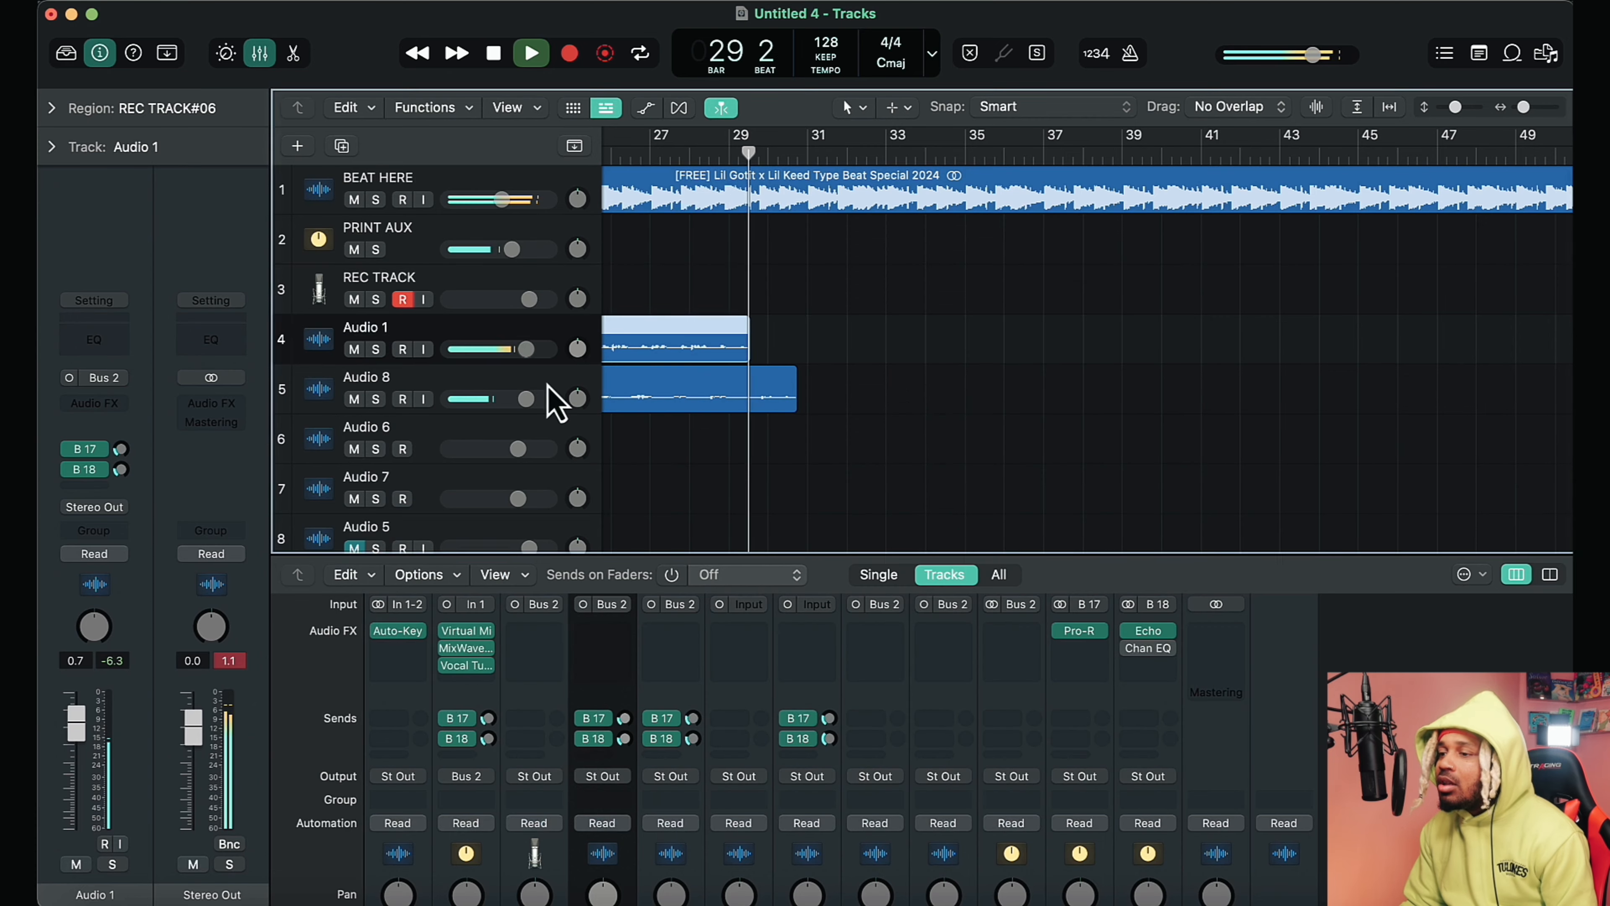
scroll(903, 406, "left", 5)
left_click(354, 395)
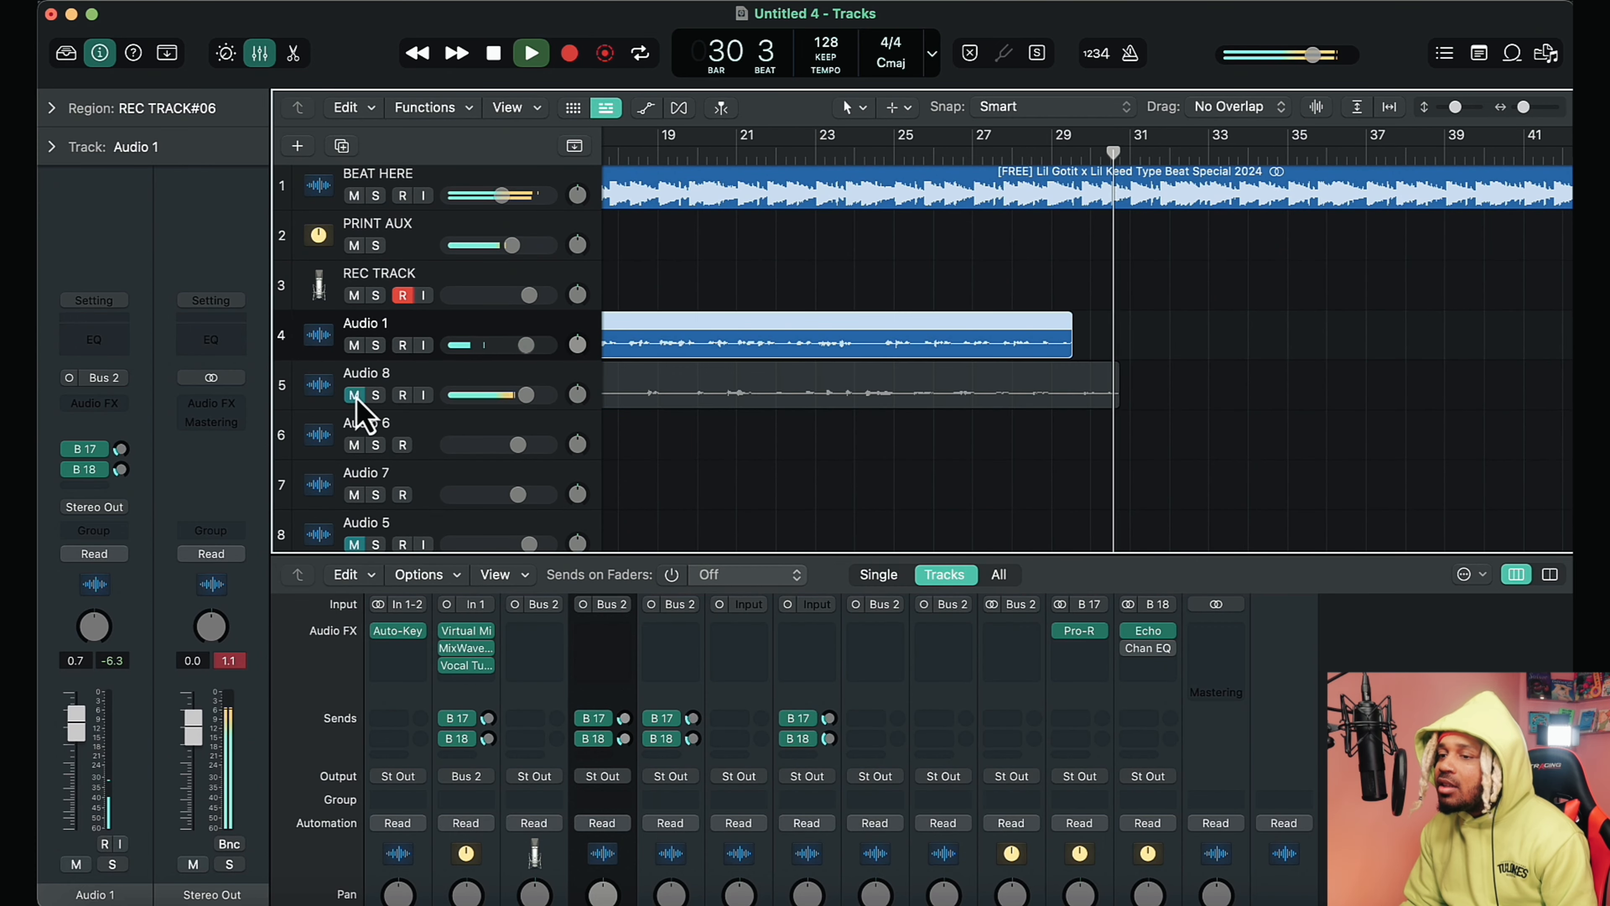
- Unmute the Audio 8 track and lower its volume well below that of Audio 1
scroll(693, 457, "left", 5)
left_click(354, 390)
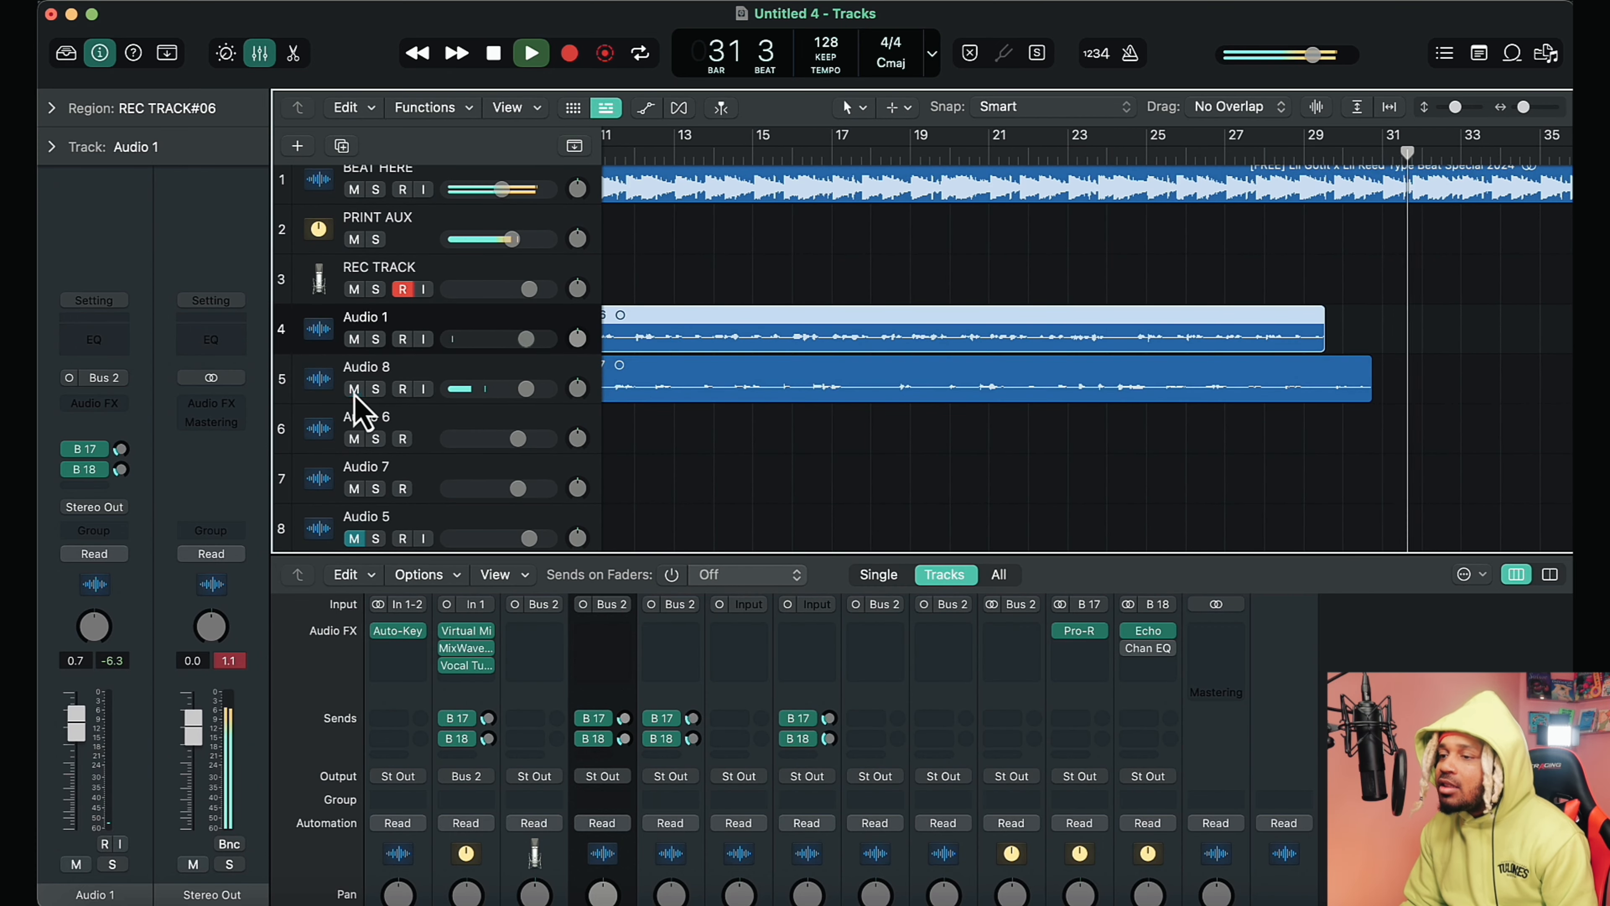
scroll(981, 461, "left", 3)
left_click_drag(520, 390, 503, 390)
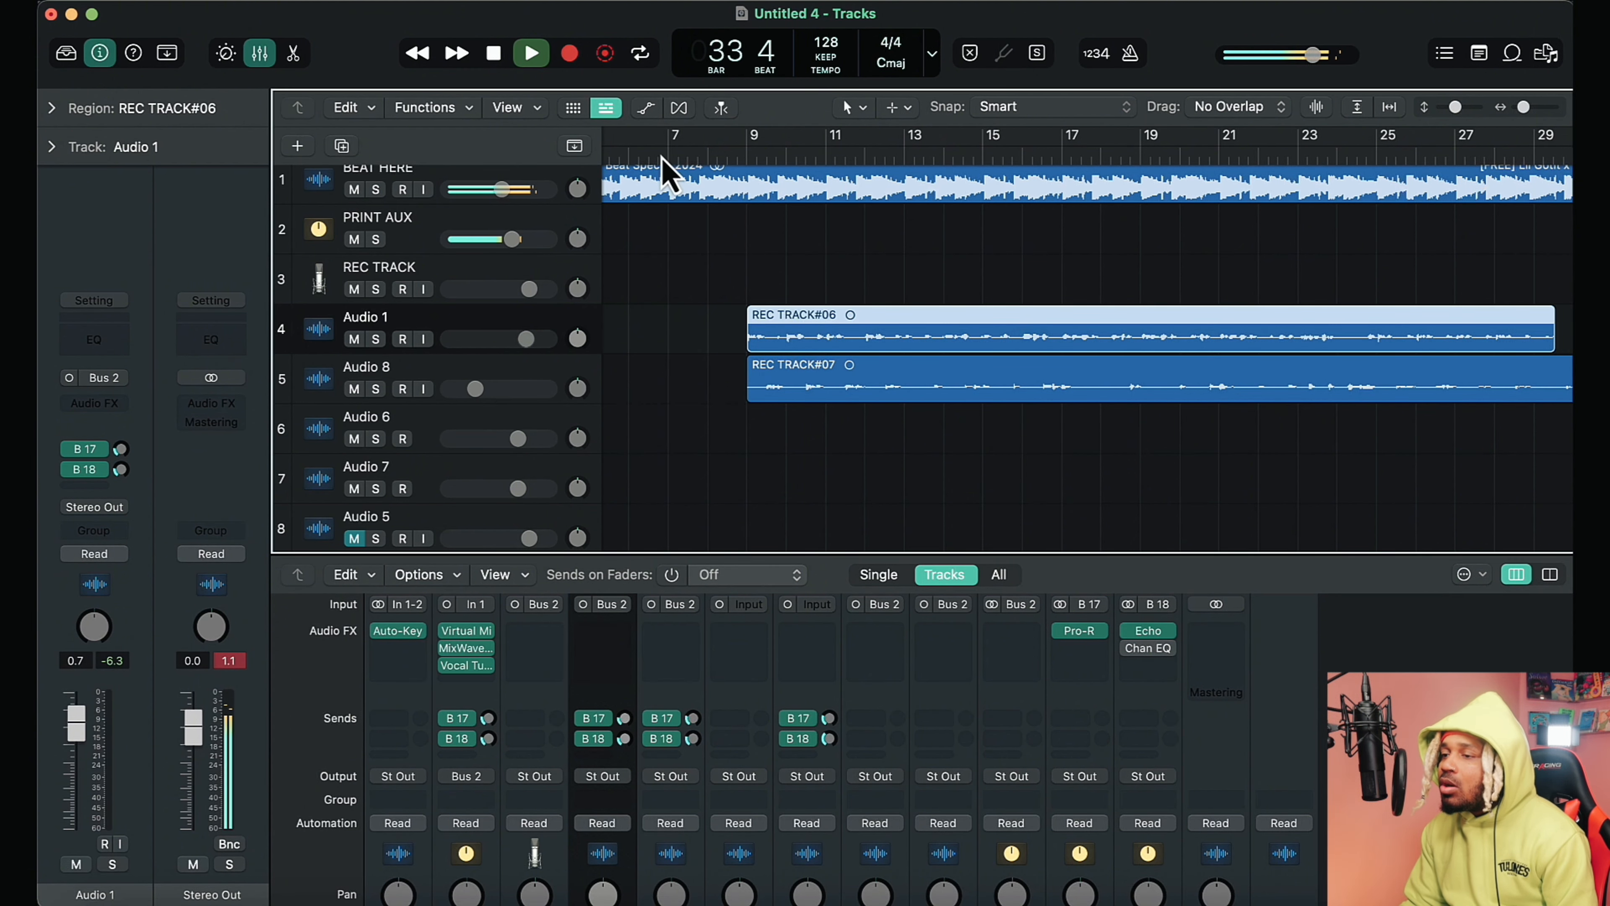
key("space")
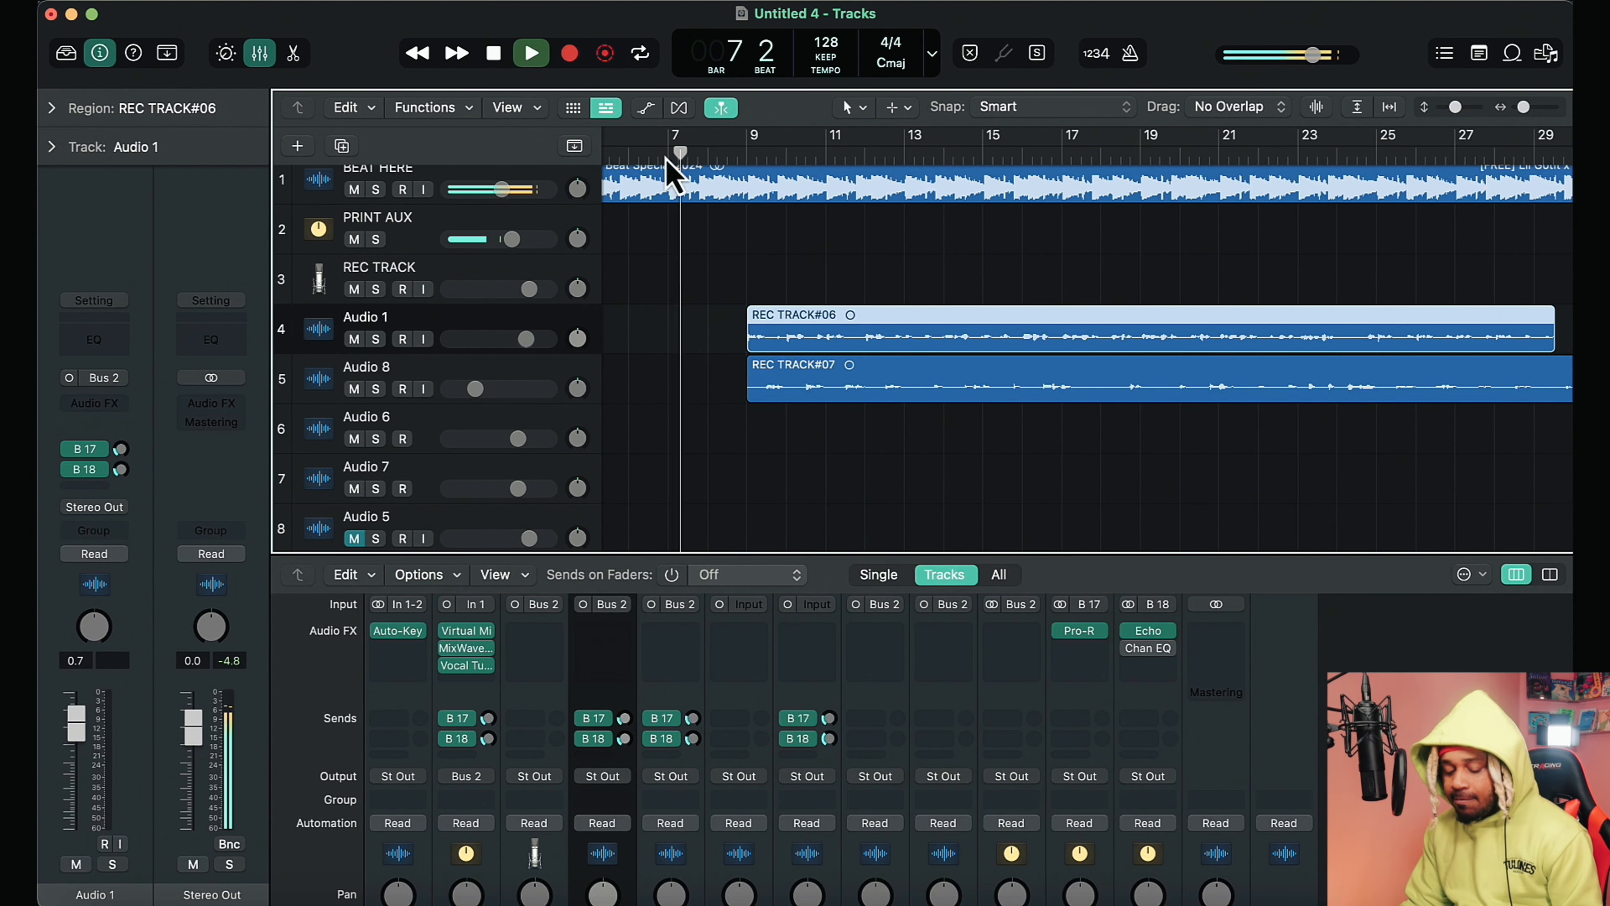
key("r")
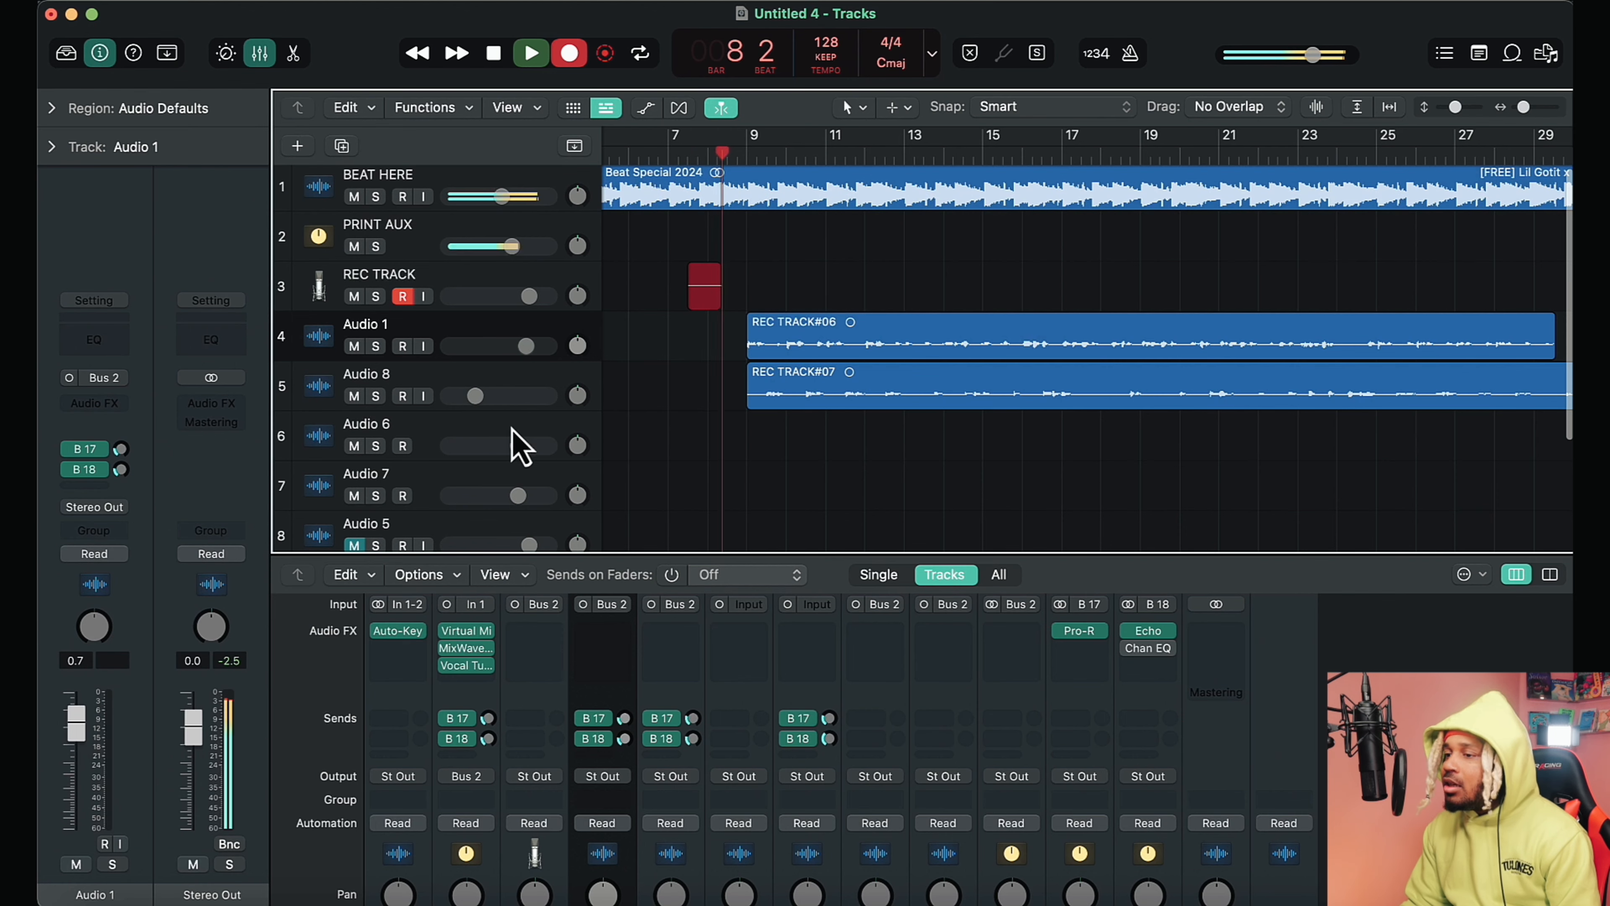
scroll(513, 420, "down", 1)
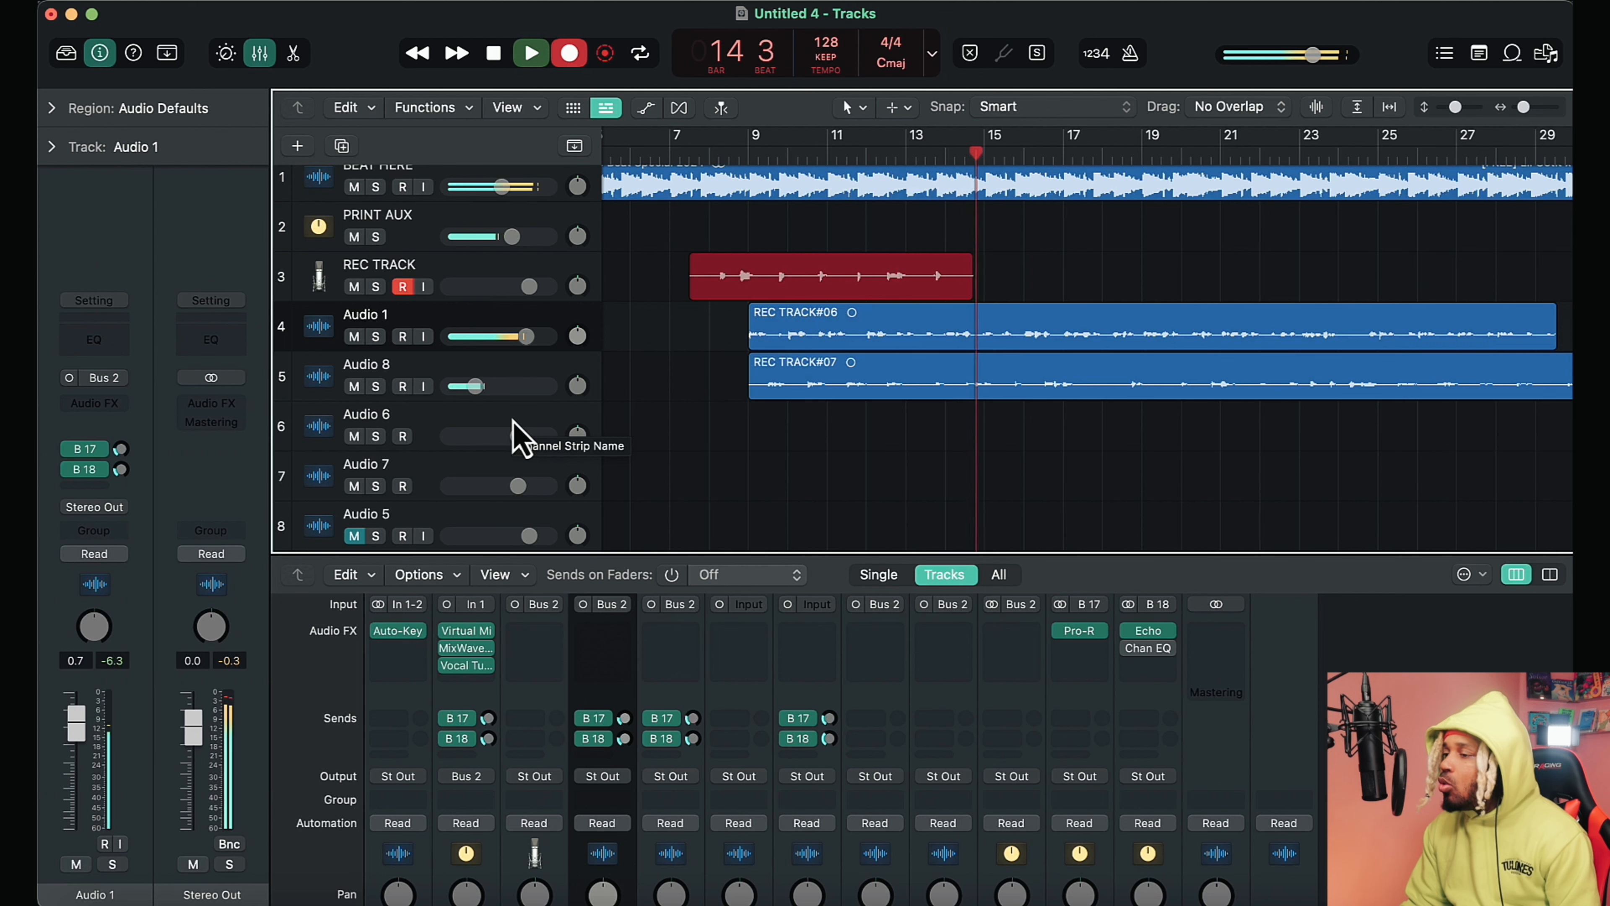
key("space")
key("super+z")
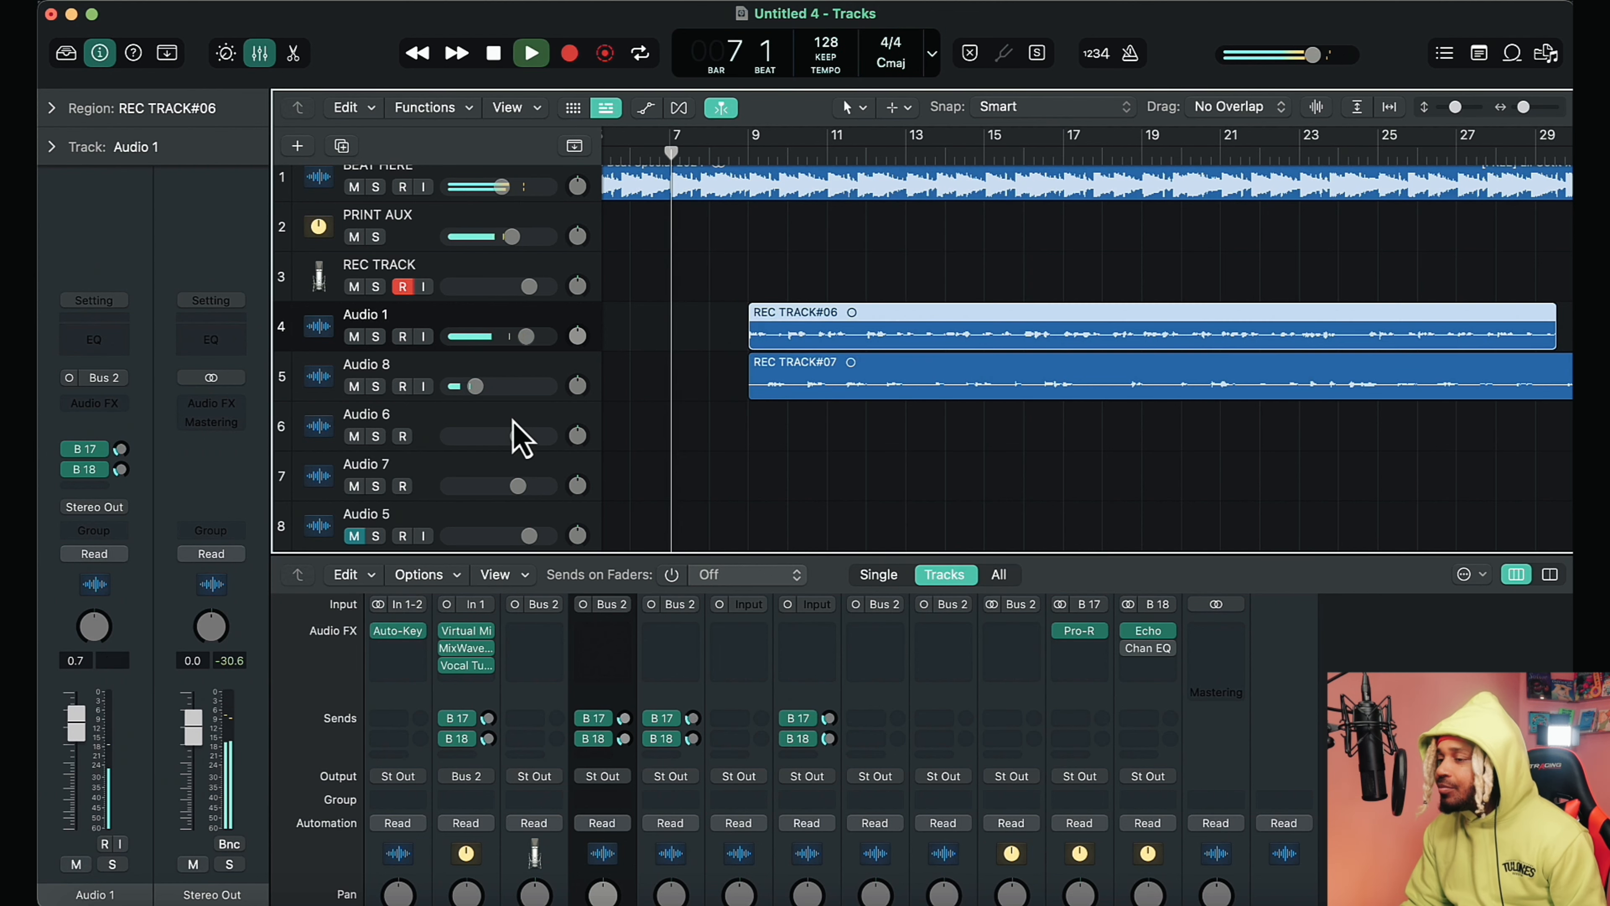
key("r")
scroll(515, 437, "down", 1)
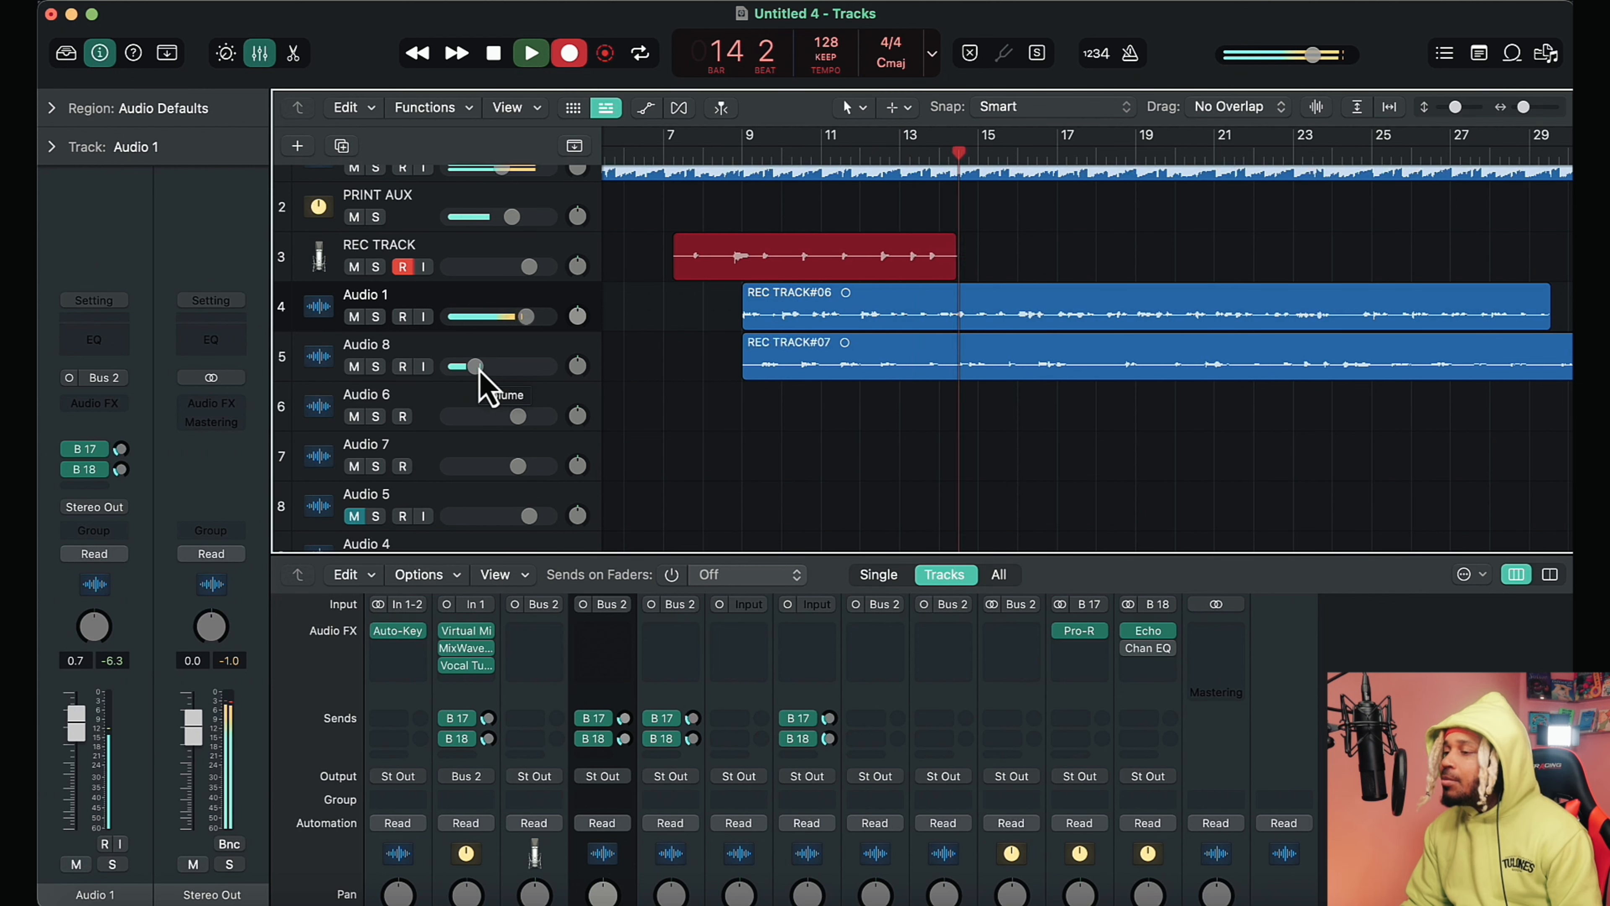
key("super+period")
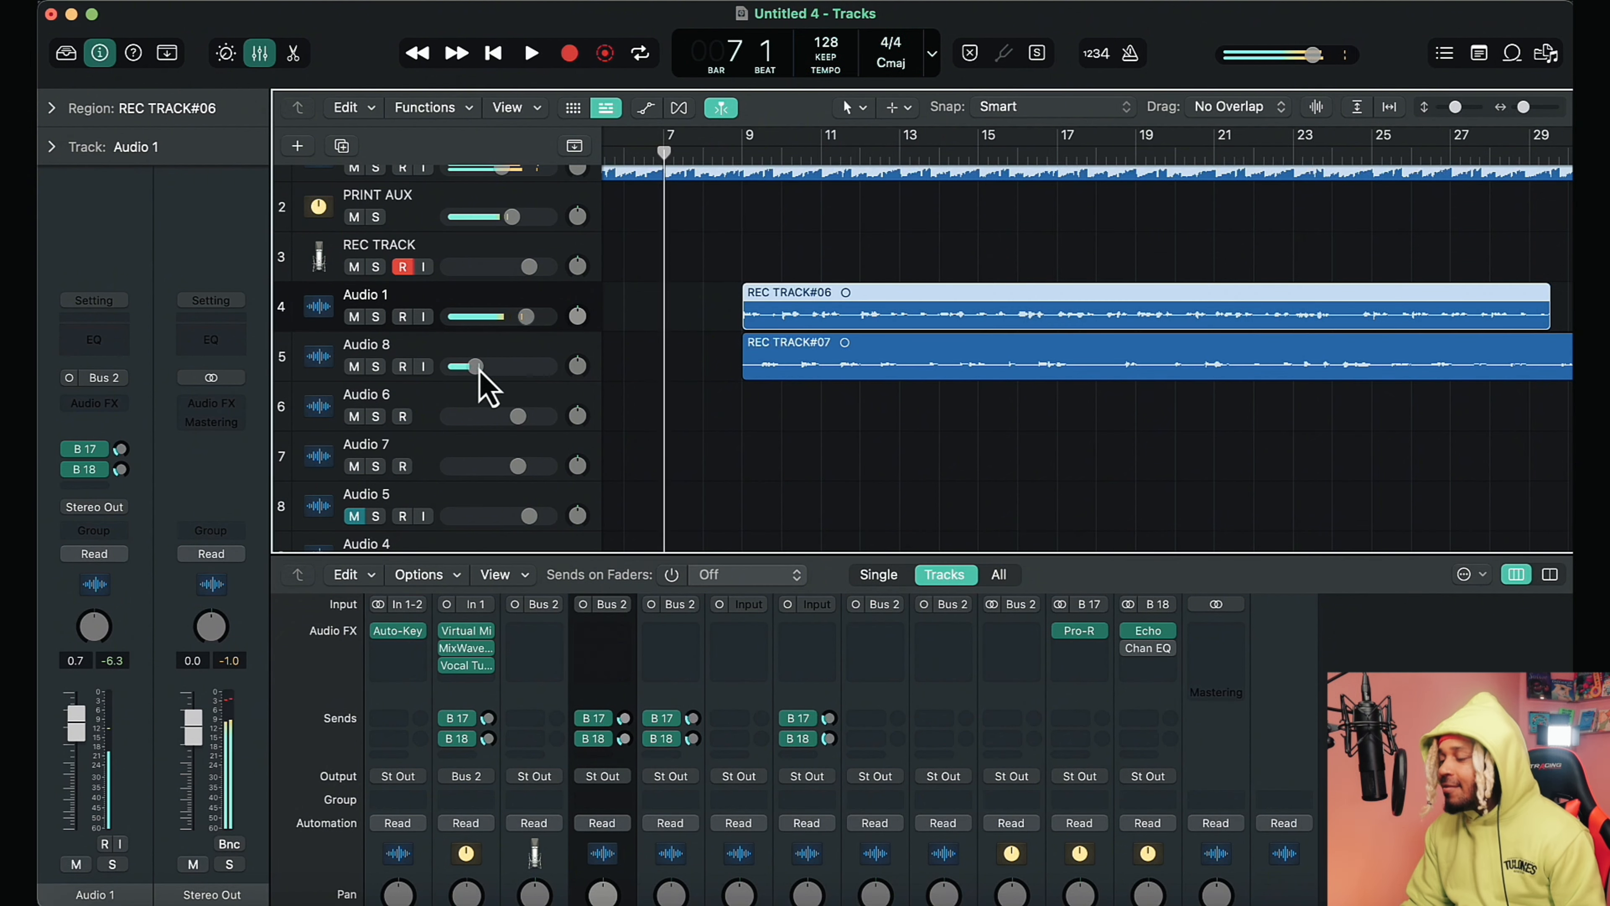
- Record another vocal take from about bar 7, place it on Audio 6, and trim its end to about bar 22
key("space")
key("r")
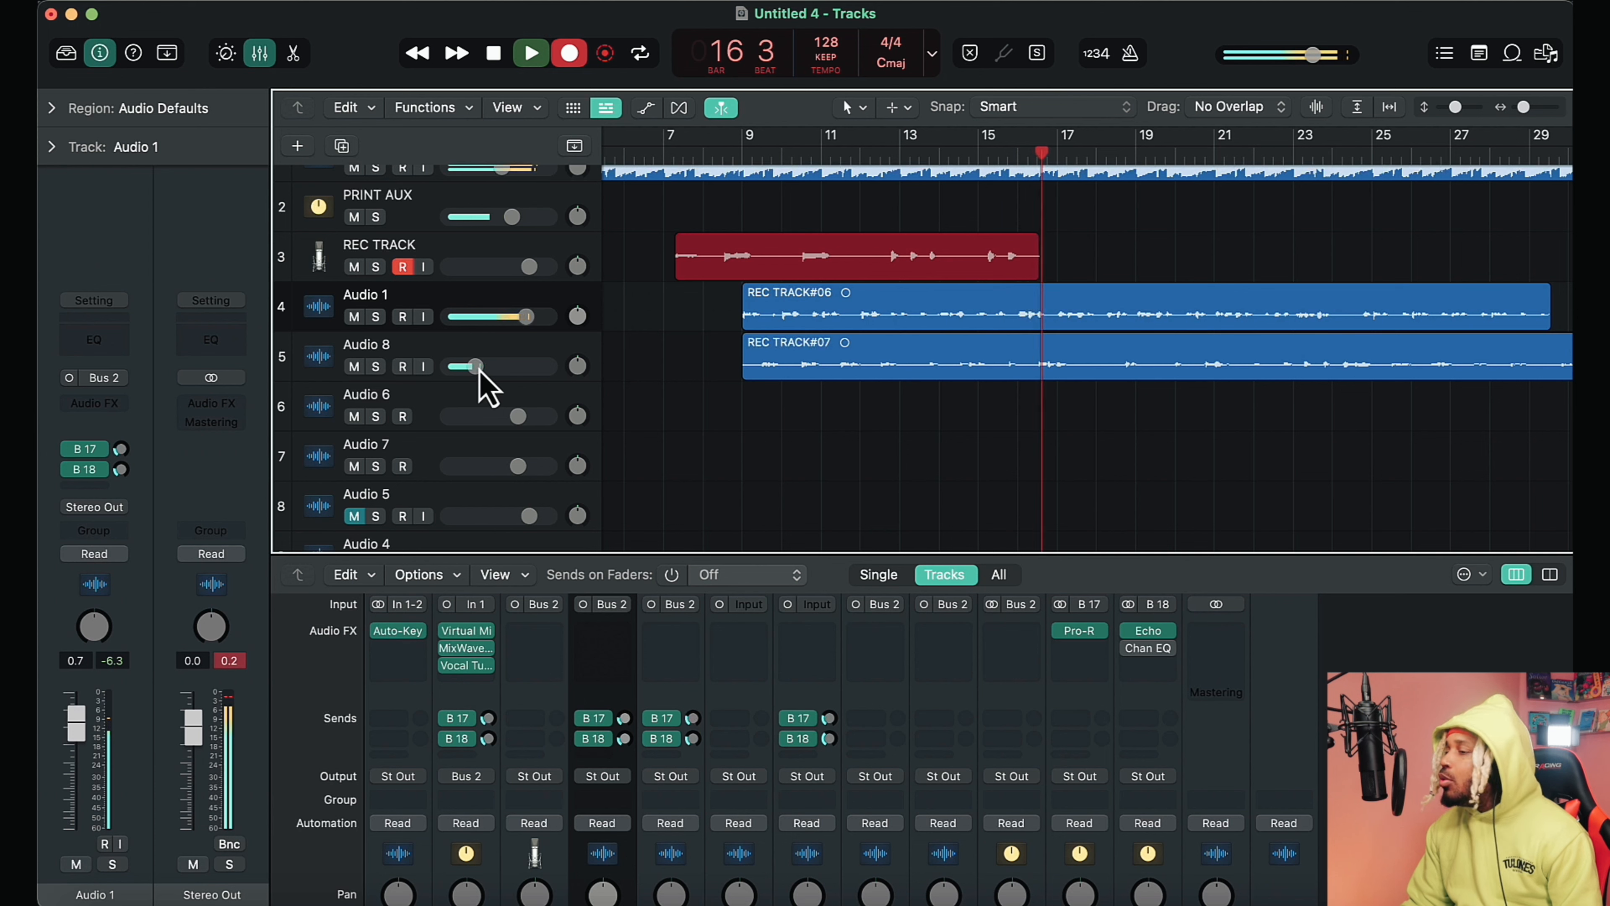
key("space")
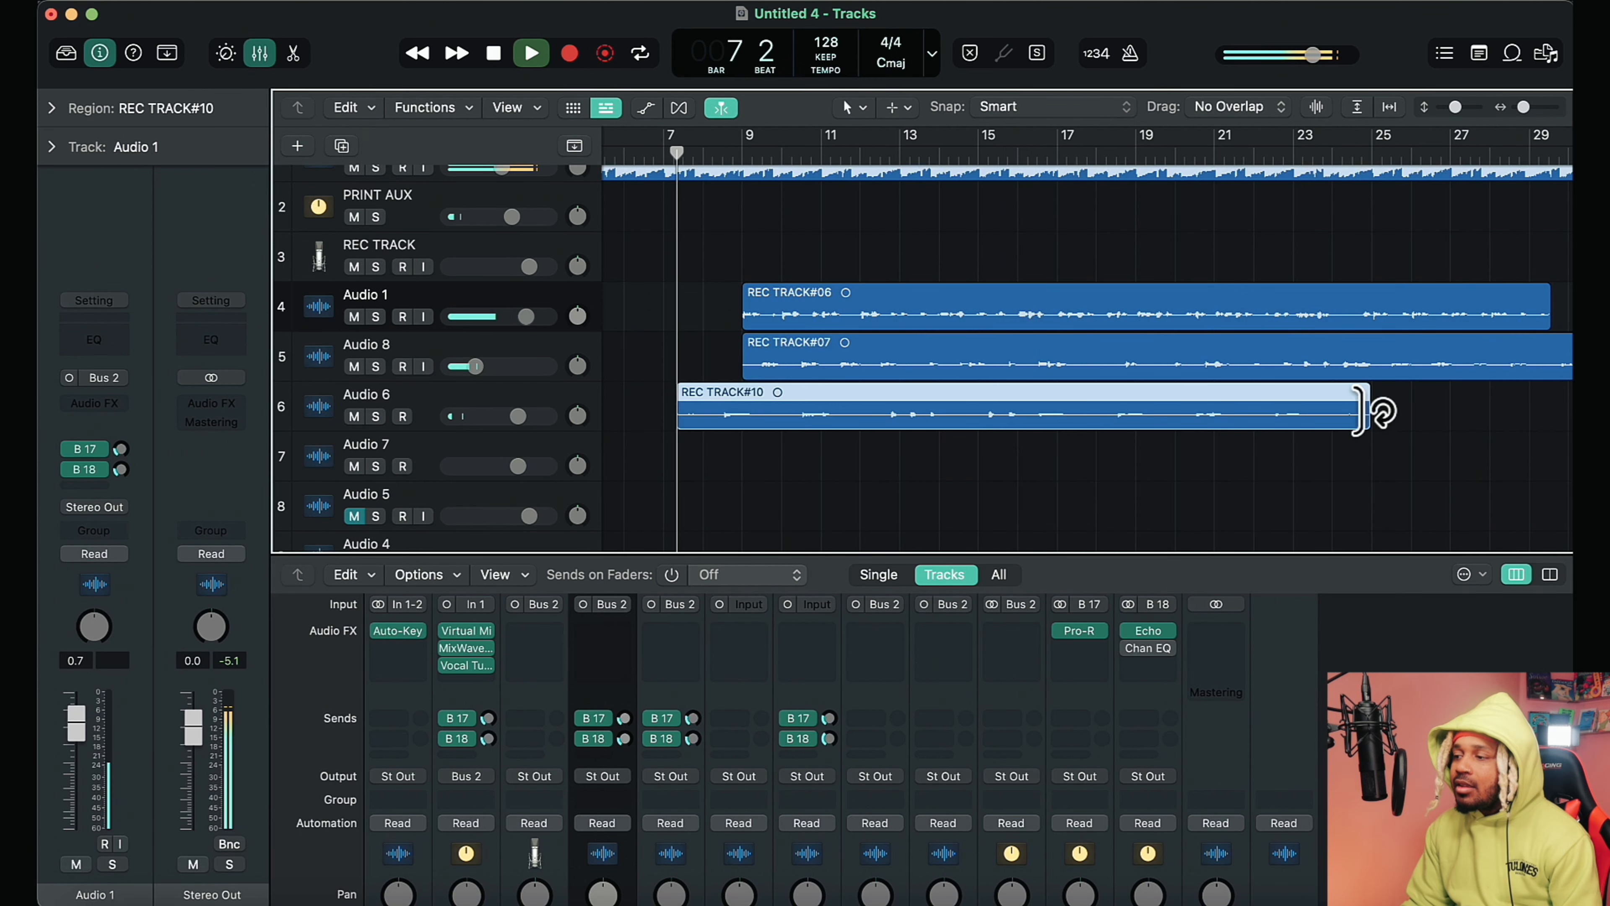
left_click_drag(1366, 422, 1244, 447)
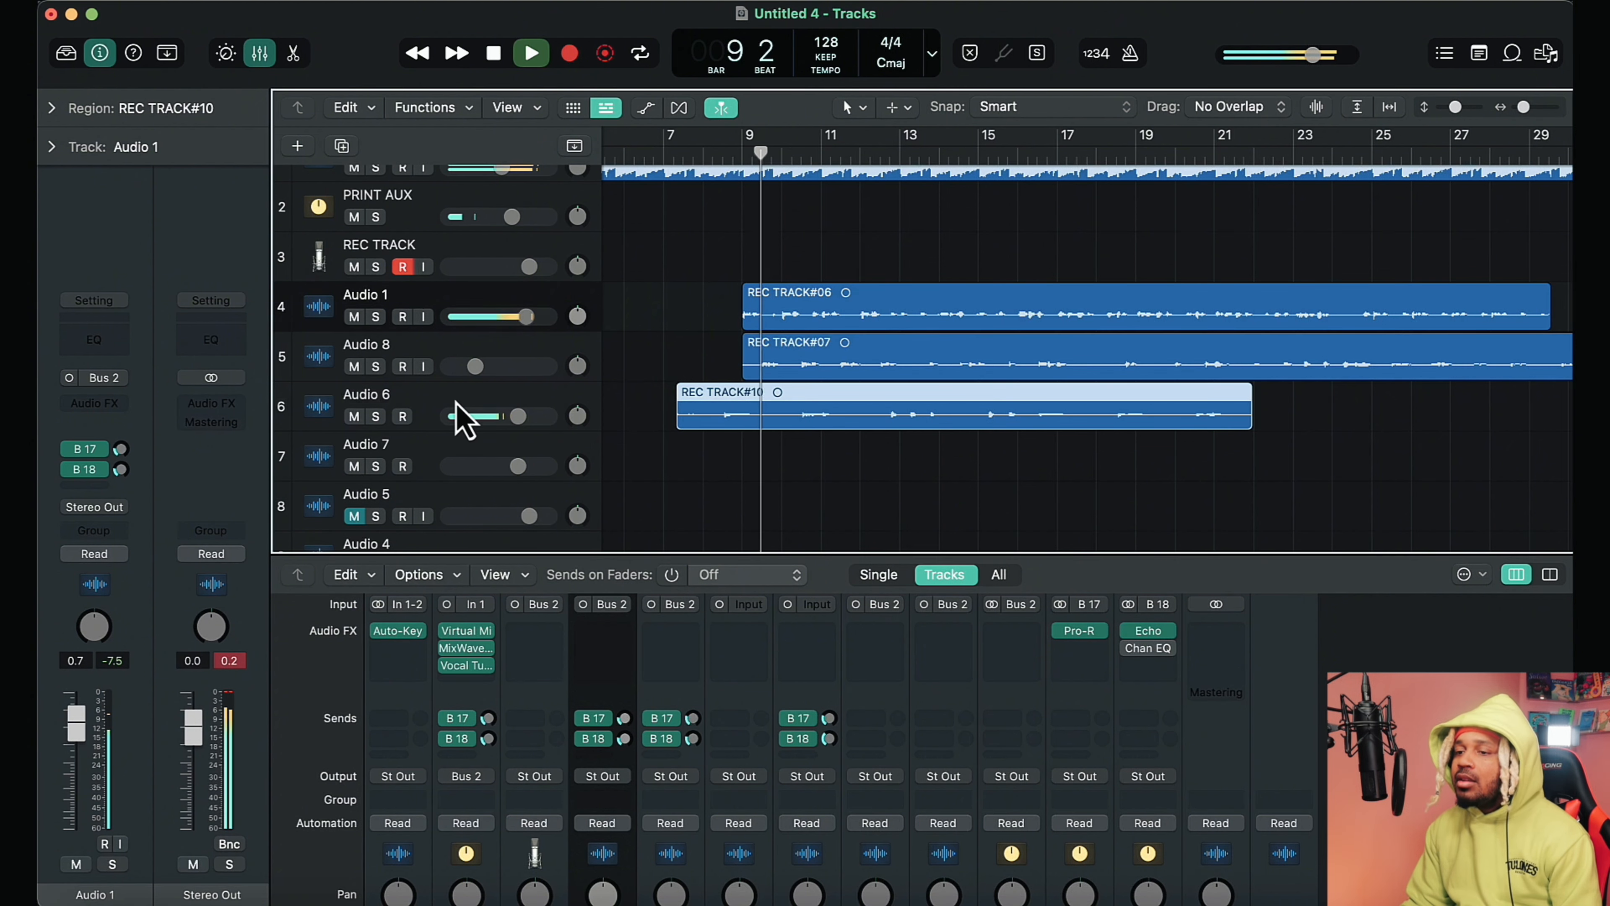
- Balance the stacked vocals during playback by lowering Audio 6 to about -6.8 dB and raising Audio 8 slightly
left_click(460, 414)
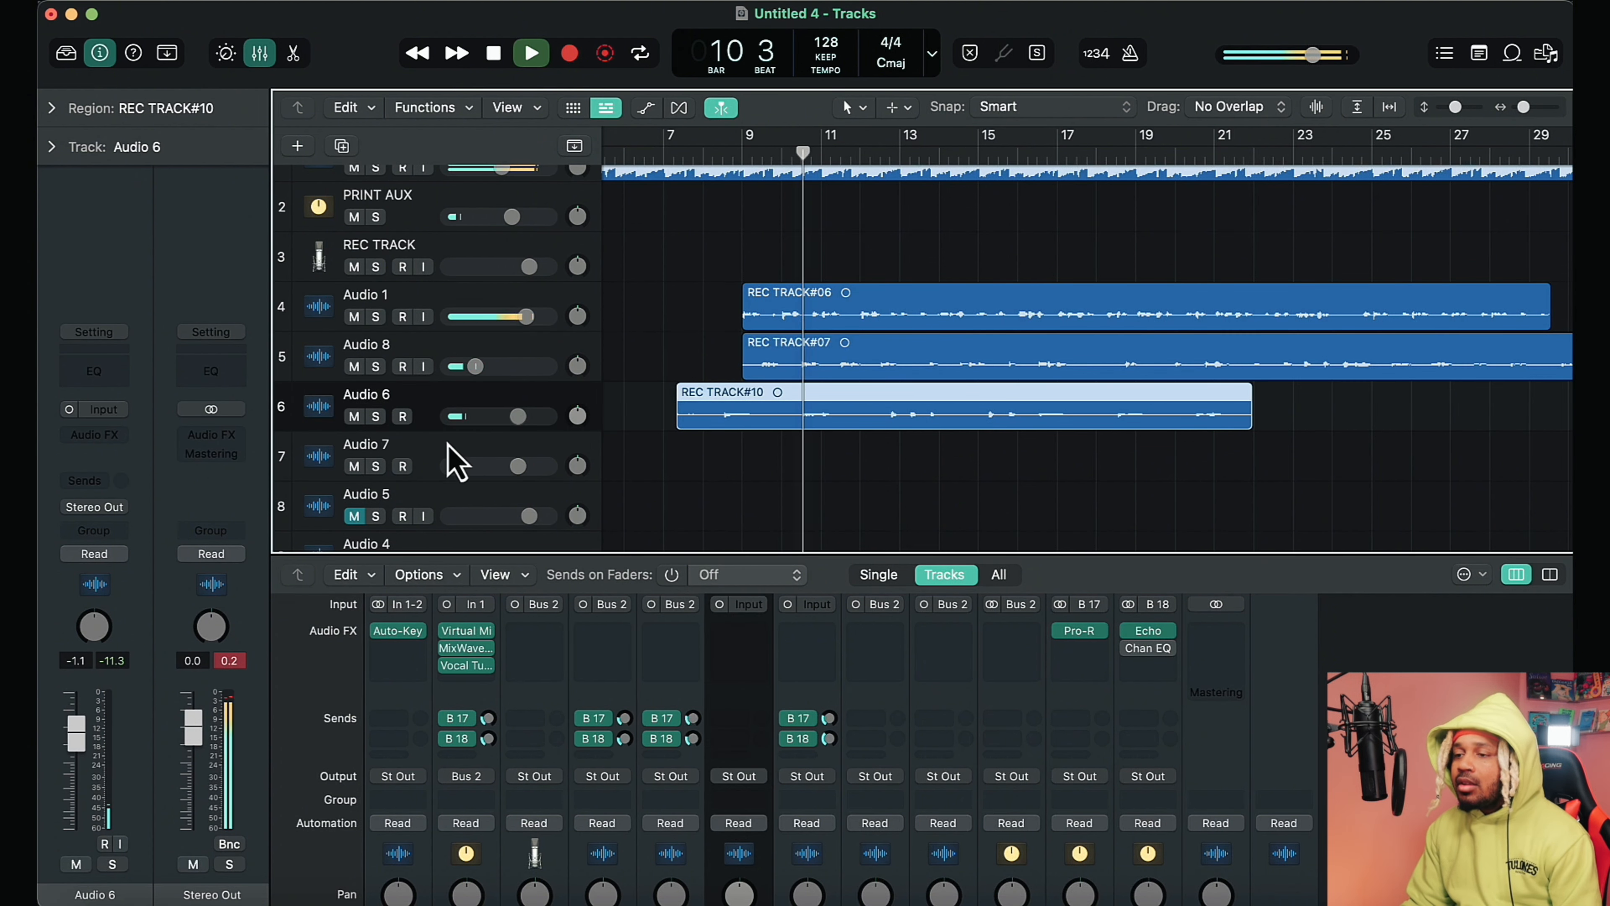
left_click_drag(518, 416, 475, 374)
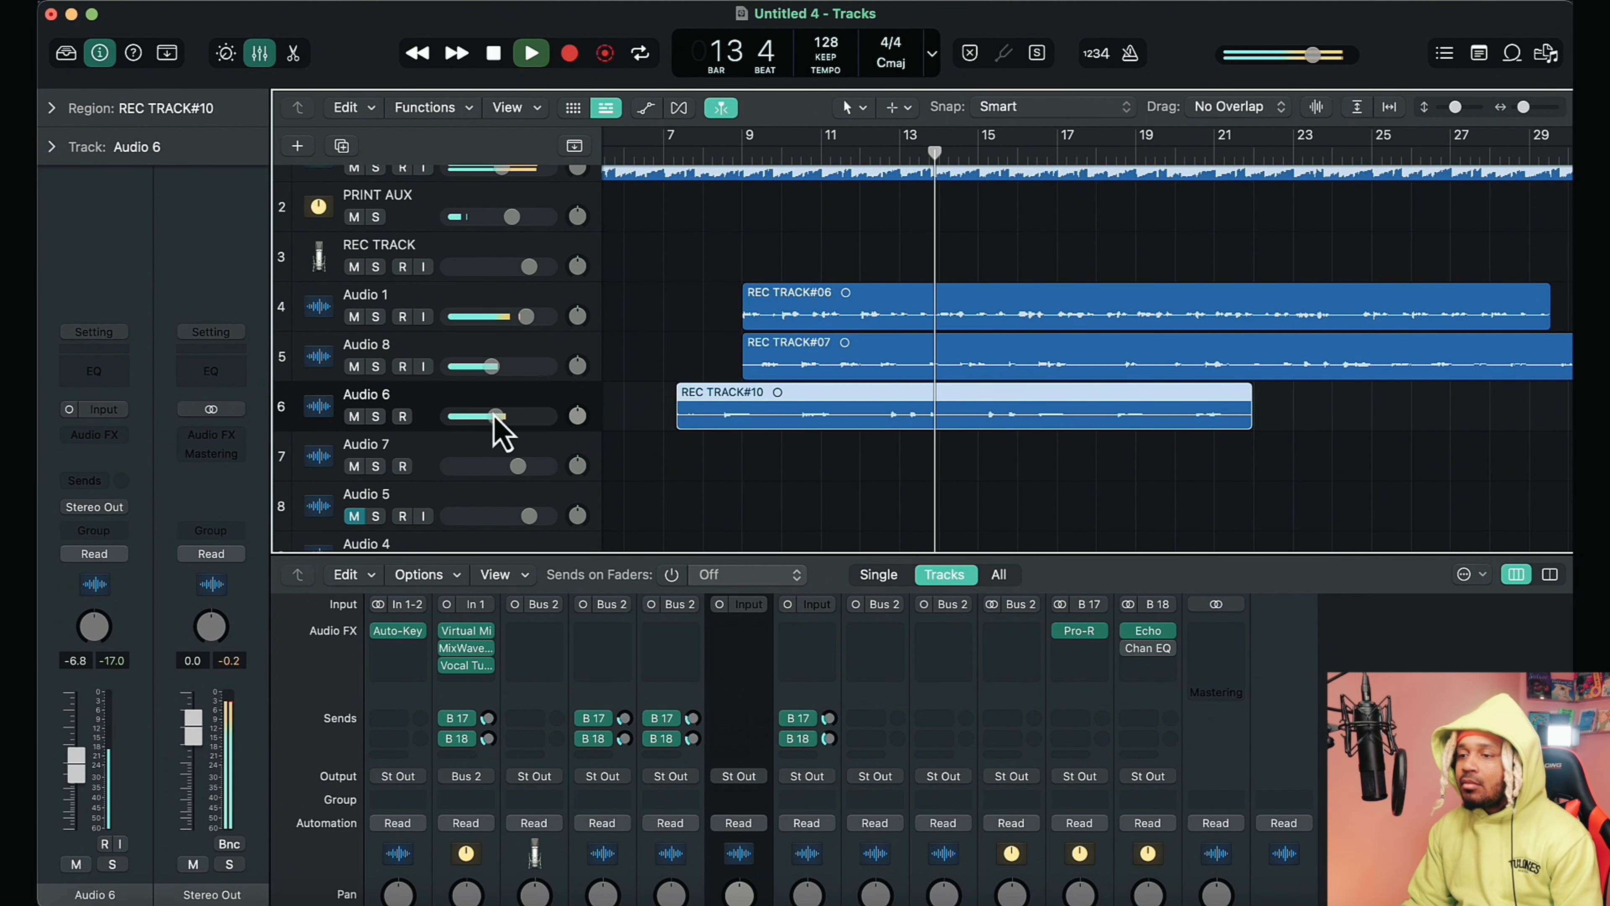
left_click_drag(496, 417, 522, 370)
key("space")
key("space")
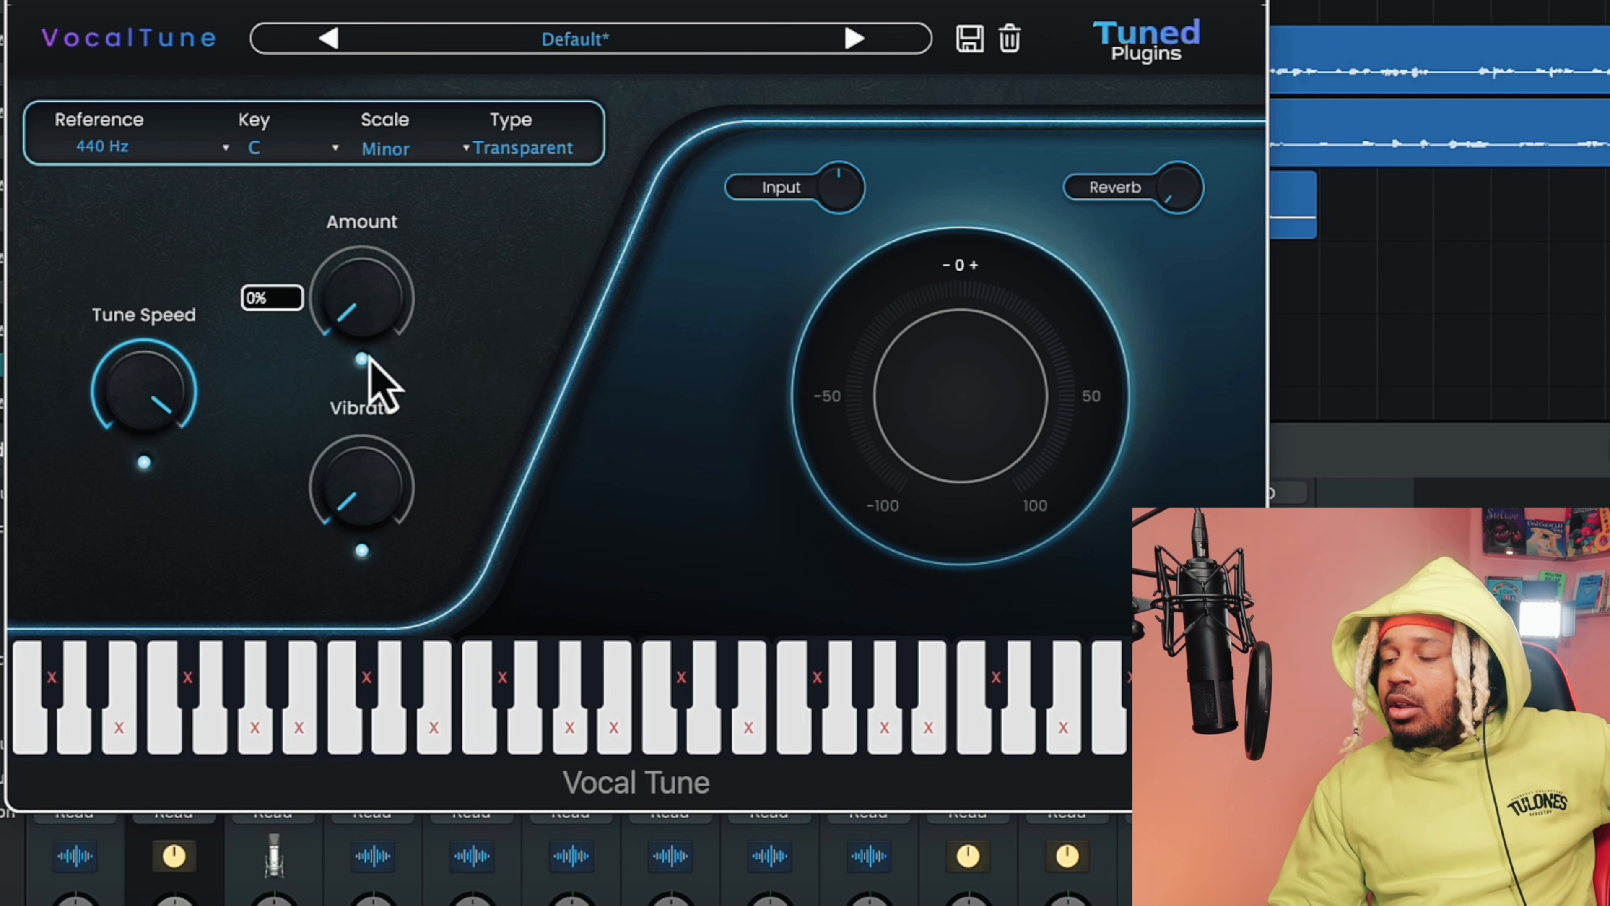
- Show the Transparent and Modern choices for the Vocal Tune Type, and leave it on Transparent
left_click(522, 152)
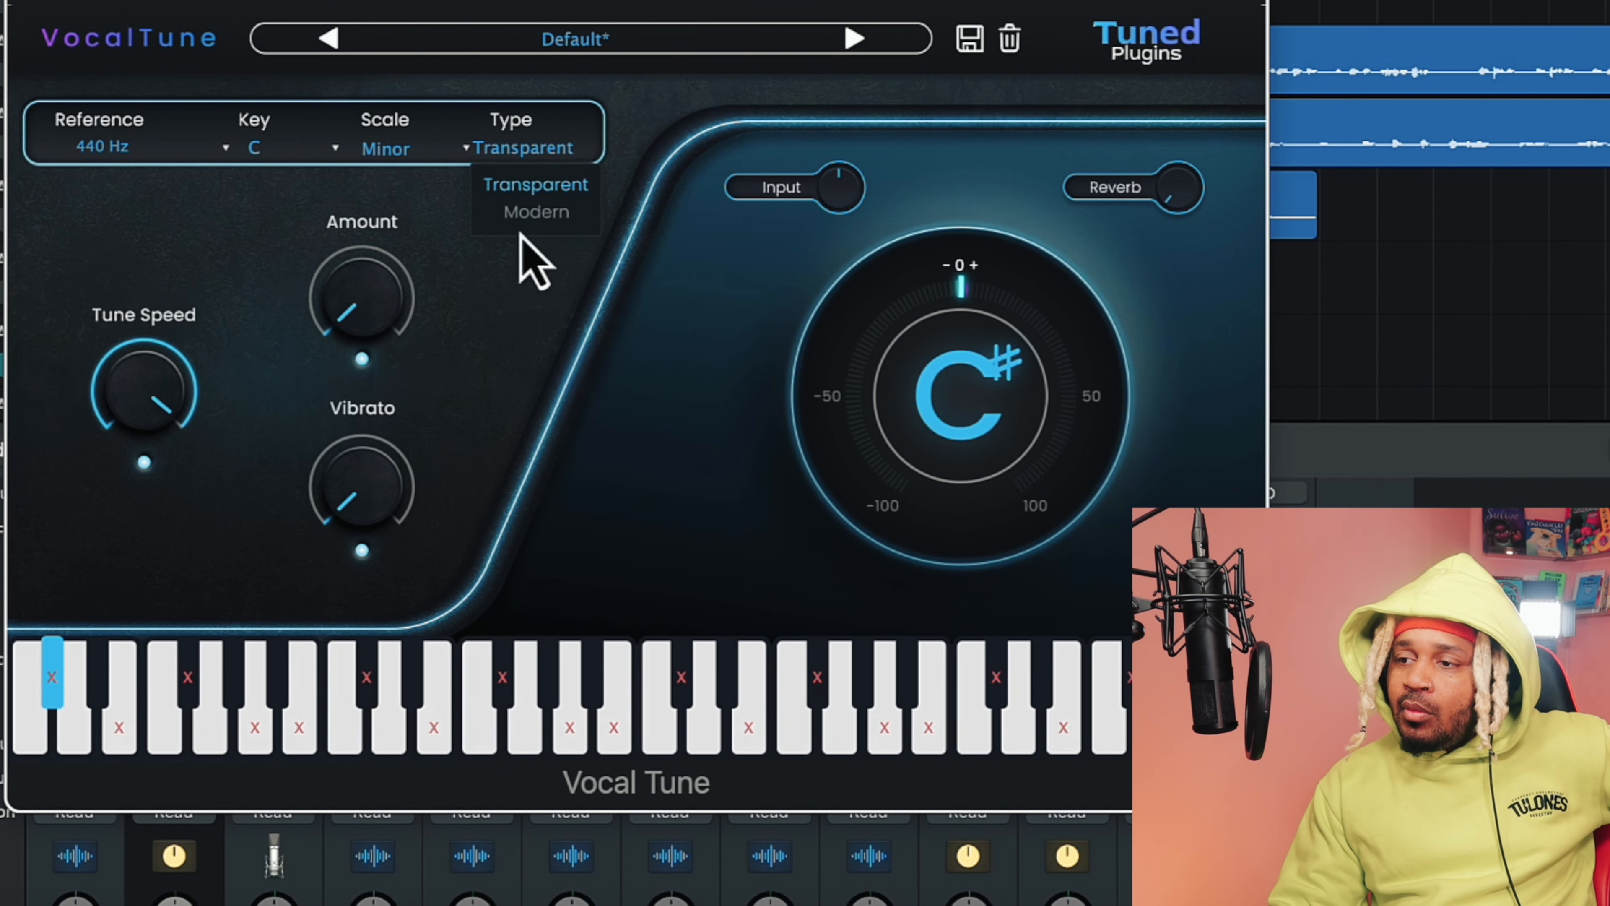
left_click(520, 241)
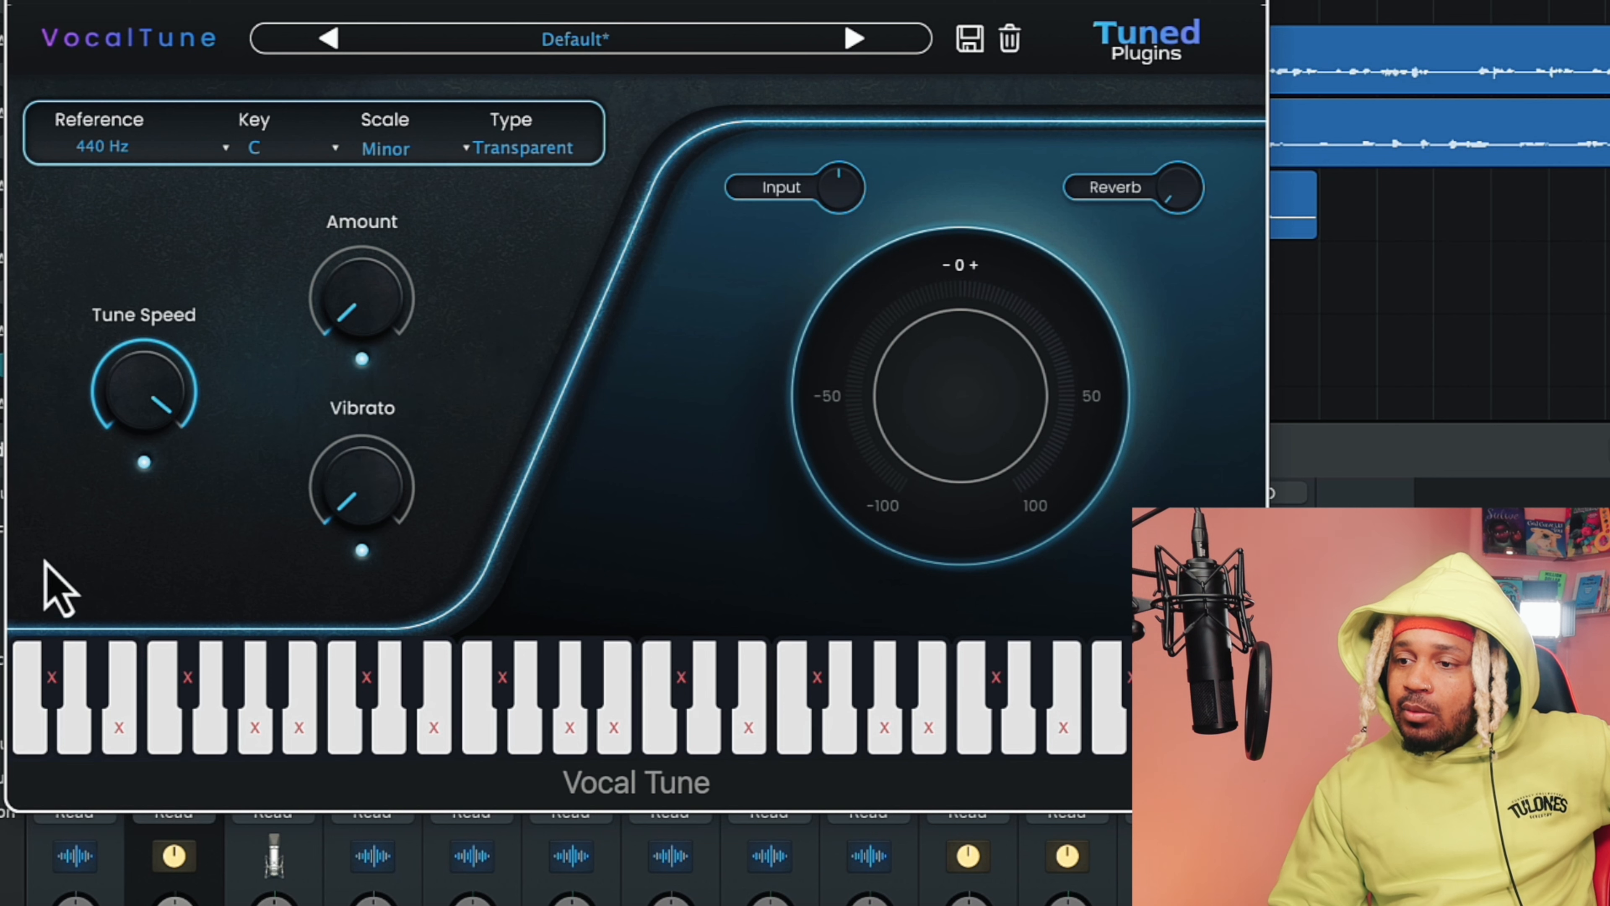
left_click(520, 155)
left_click(531, 244)
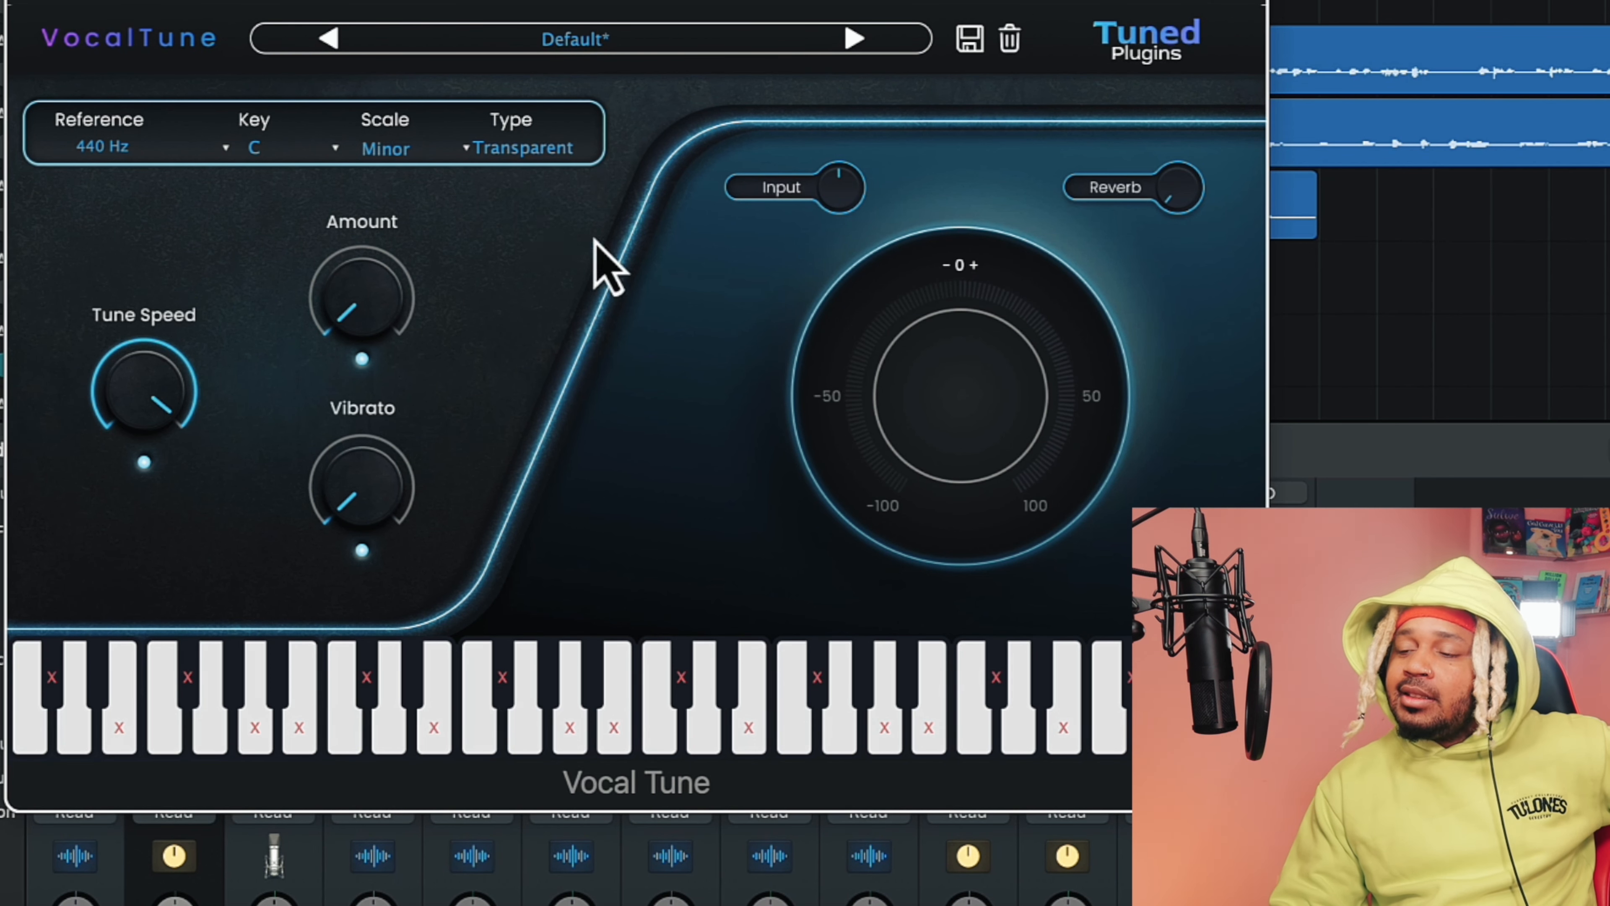